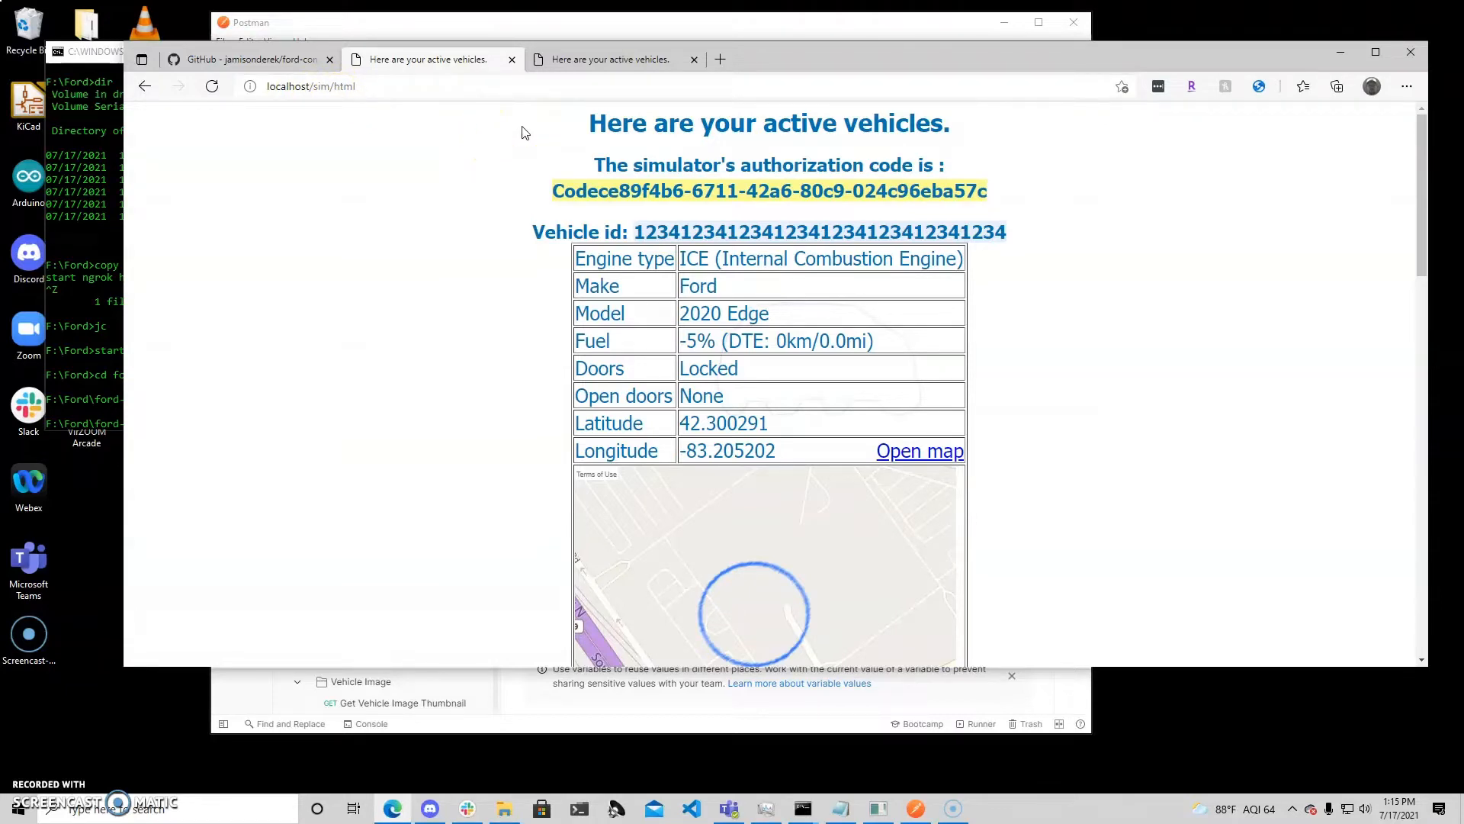
left_click(569, 63)
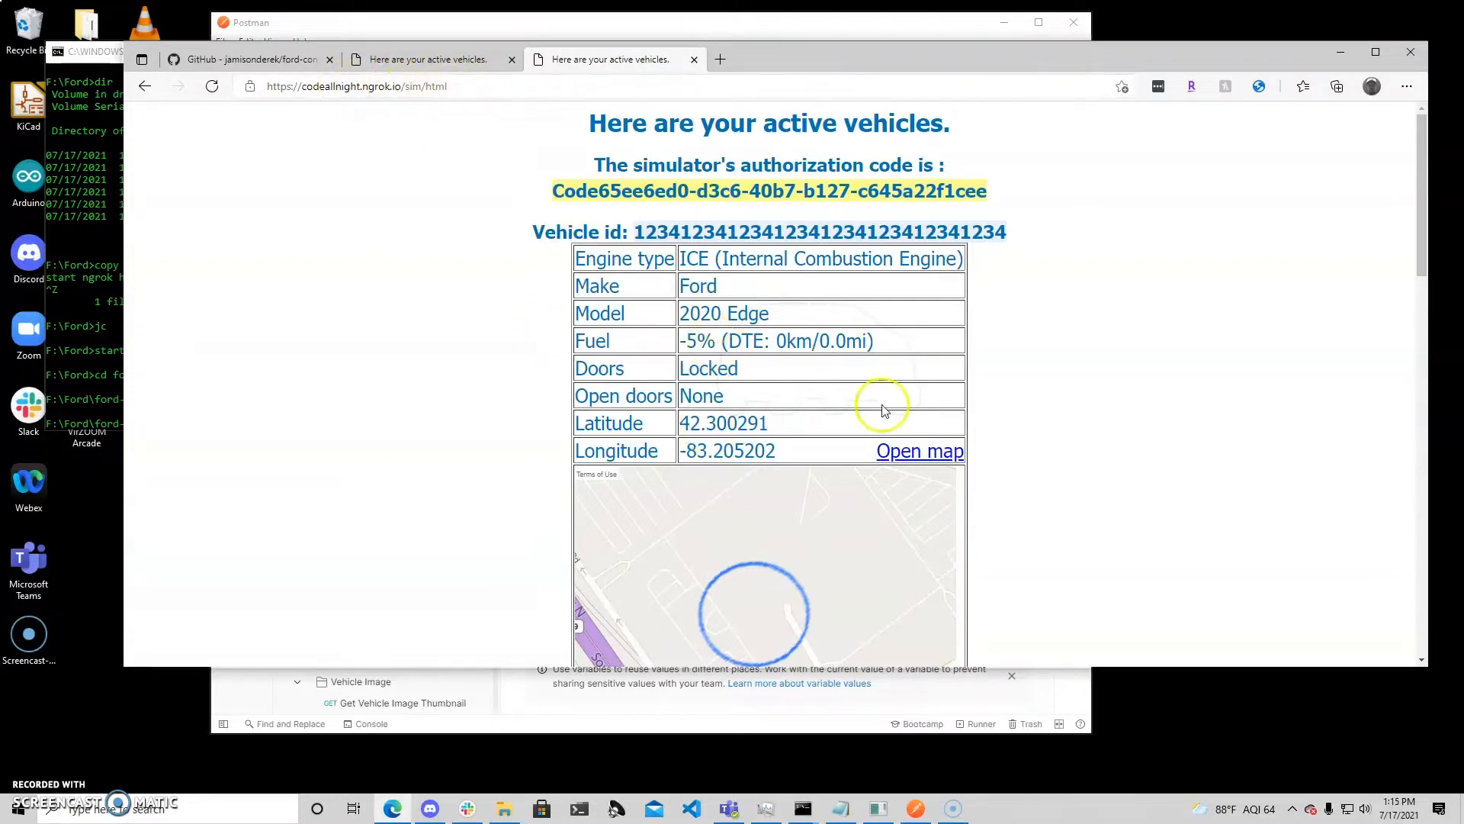
left_click(399, 88)
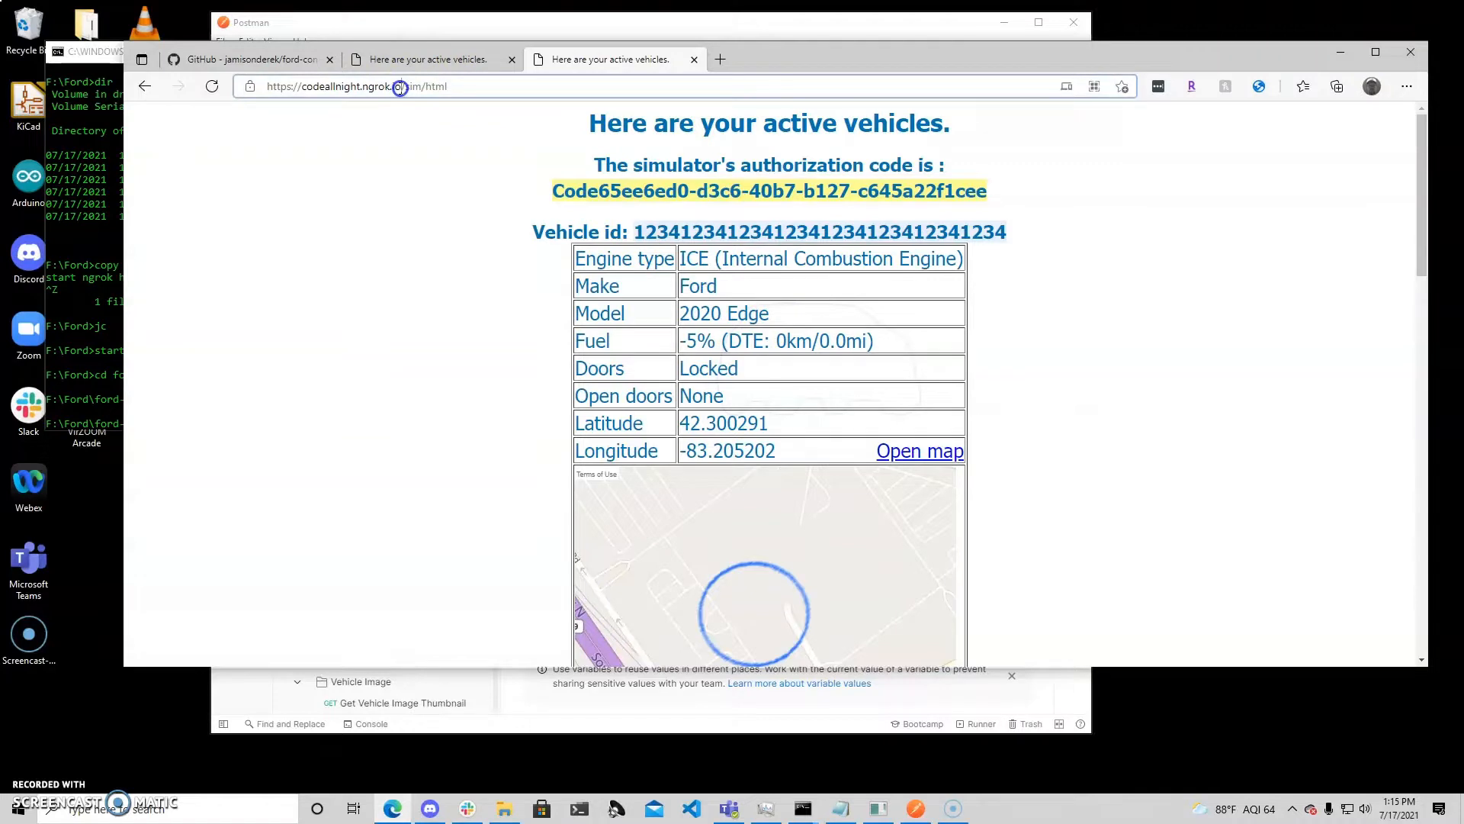
left_click_drag(400, 88, 242, 90)
key("ctrl+c")
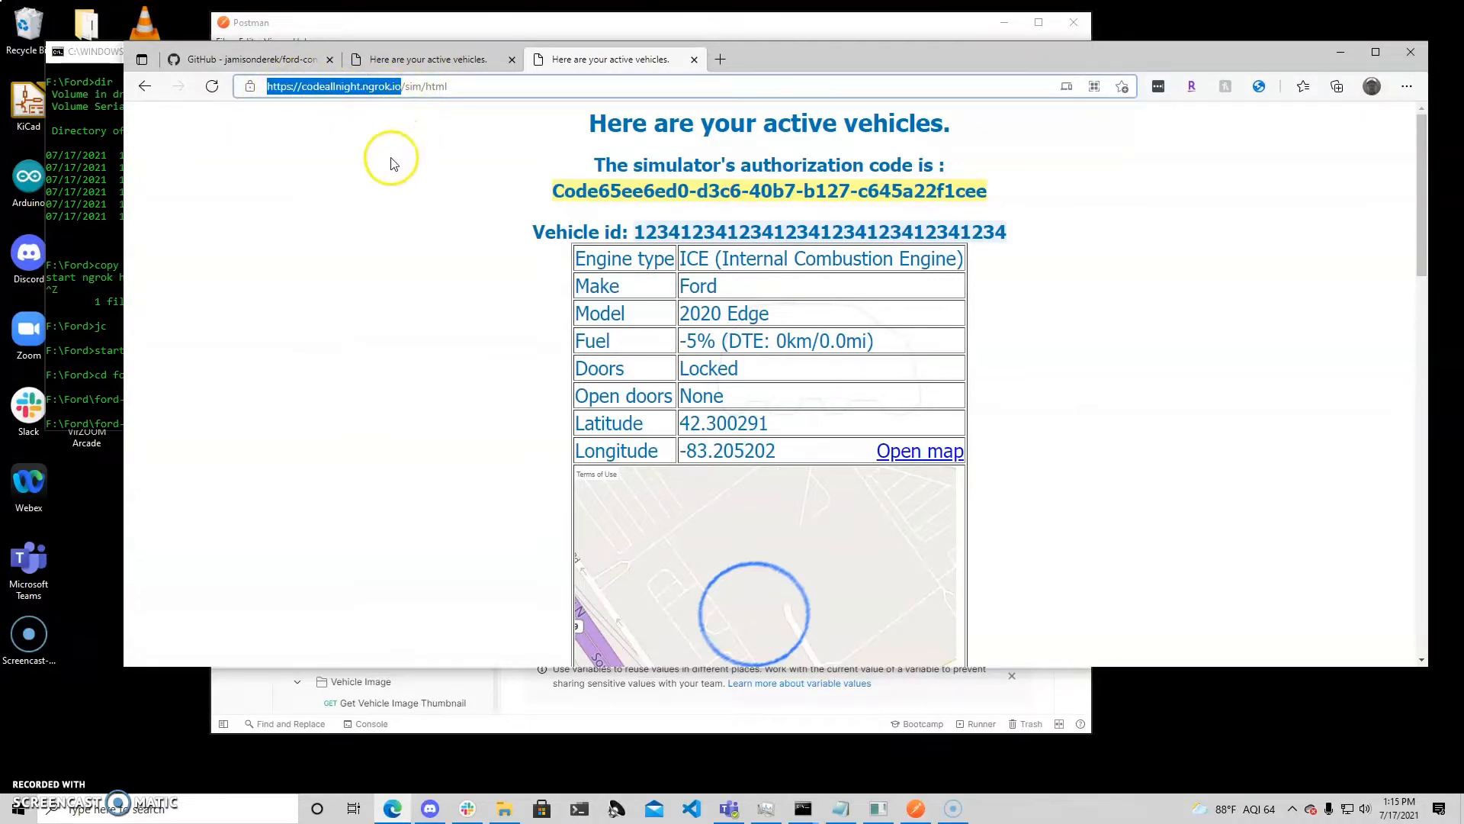
- Switch to Postman and open the variables of FordConnect Prod Collection V3.1.4
left_click(456, 32)
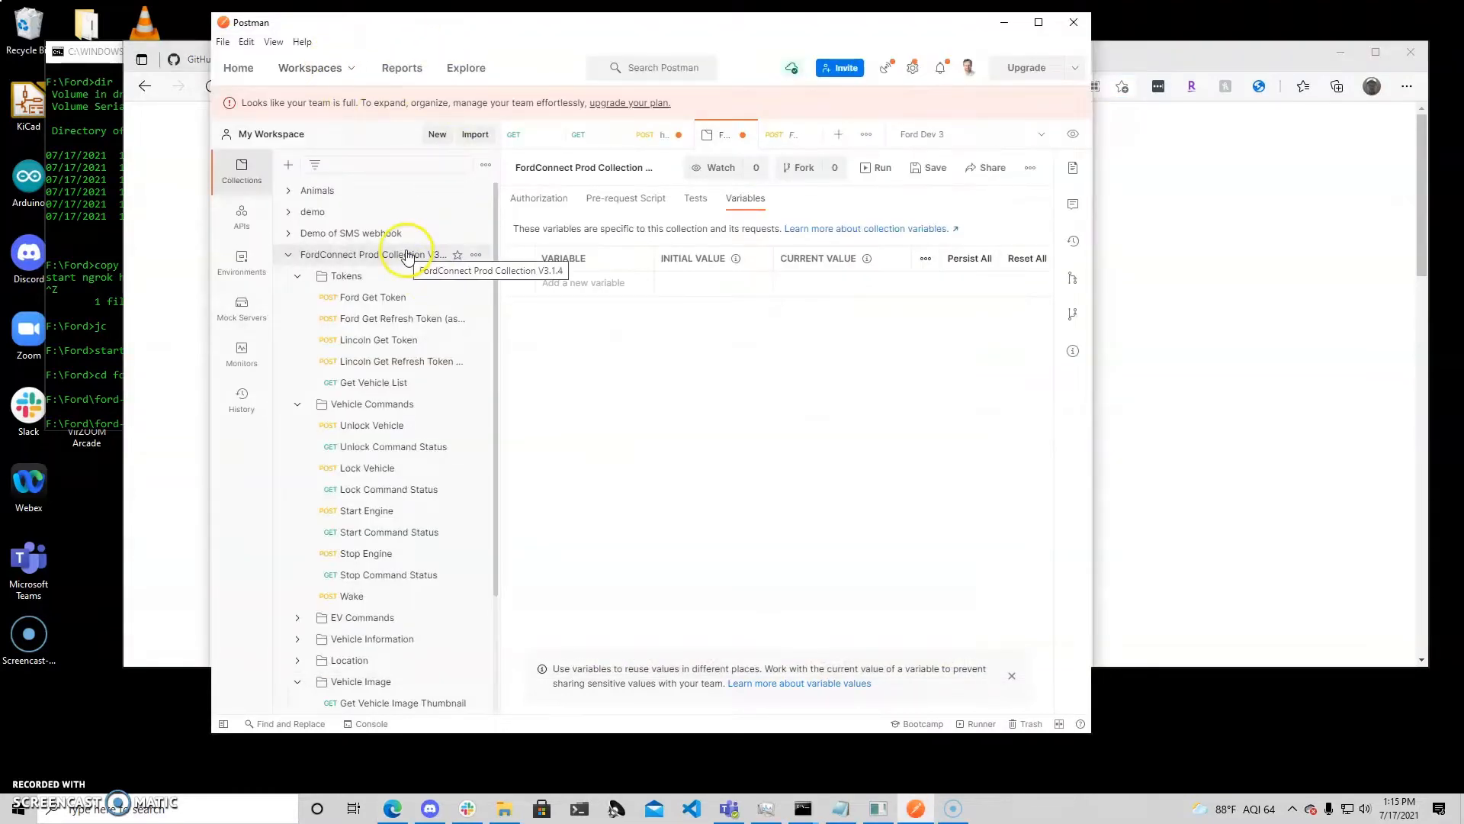
left_click(395, 275)
left_click(402, 259)
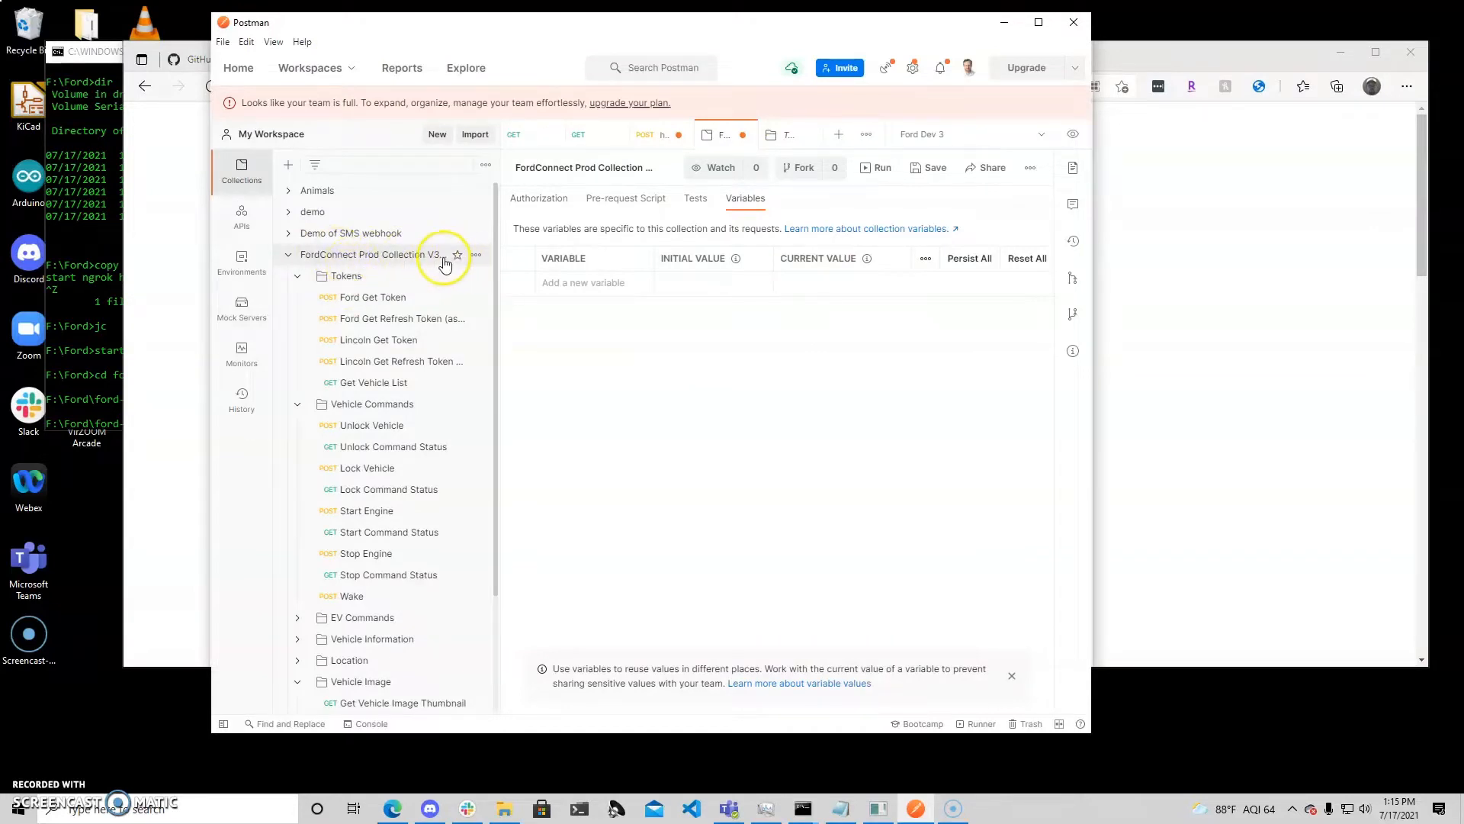
left_click(610, 199)
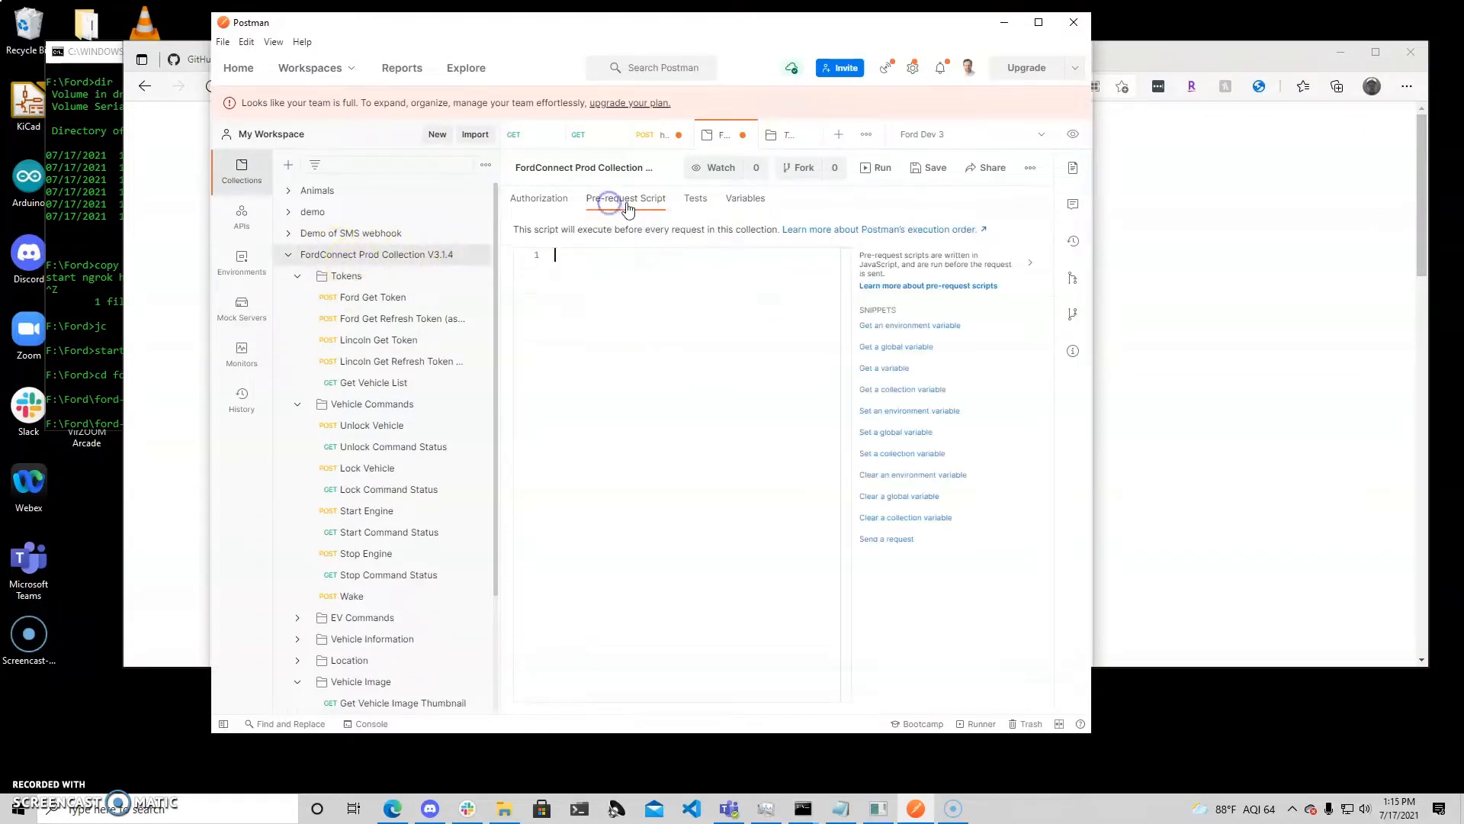
left_click(540, 199)
left_click(743, 198)
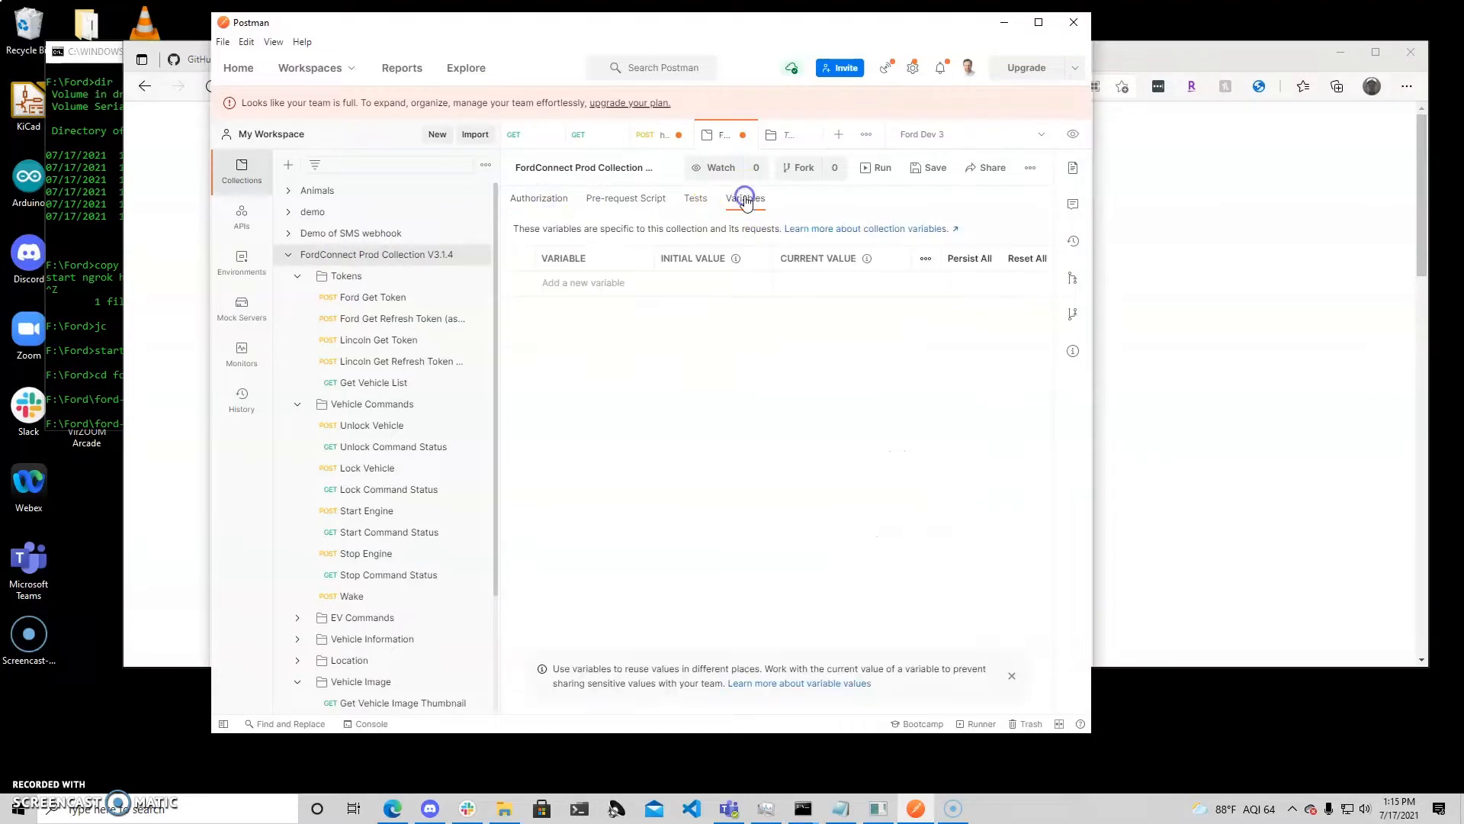
left_click(614, 283)
type("domain")
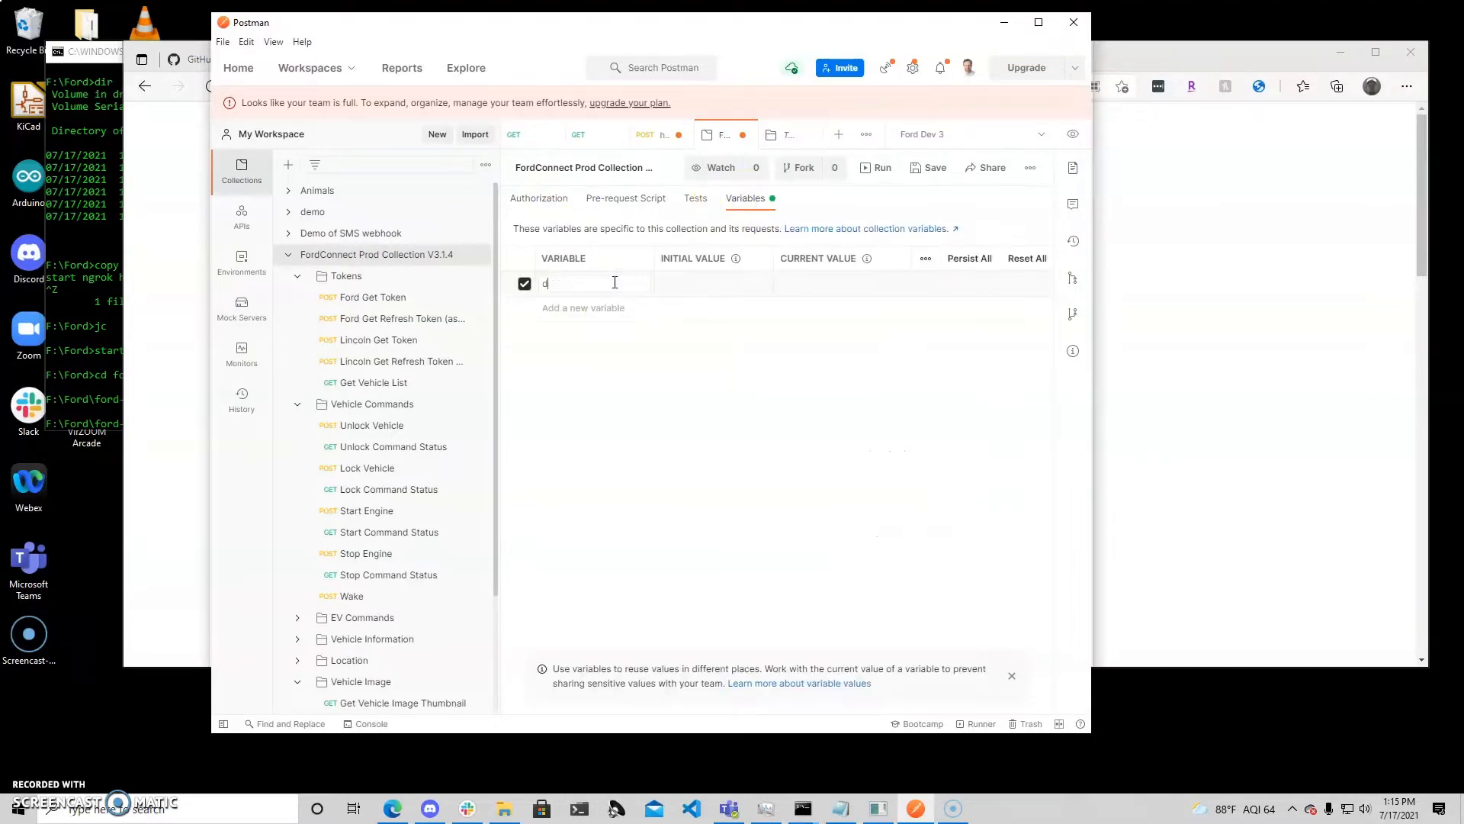
left_click(673, 284)
key("ctrl+v")
left_click(811, 283)
key("ctrl+v")
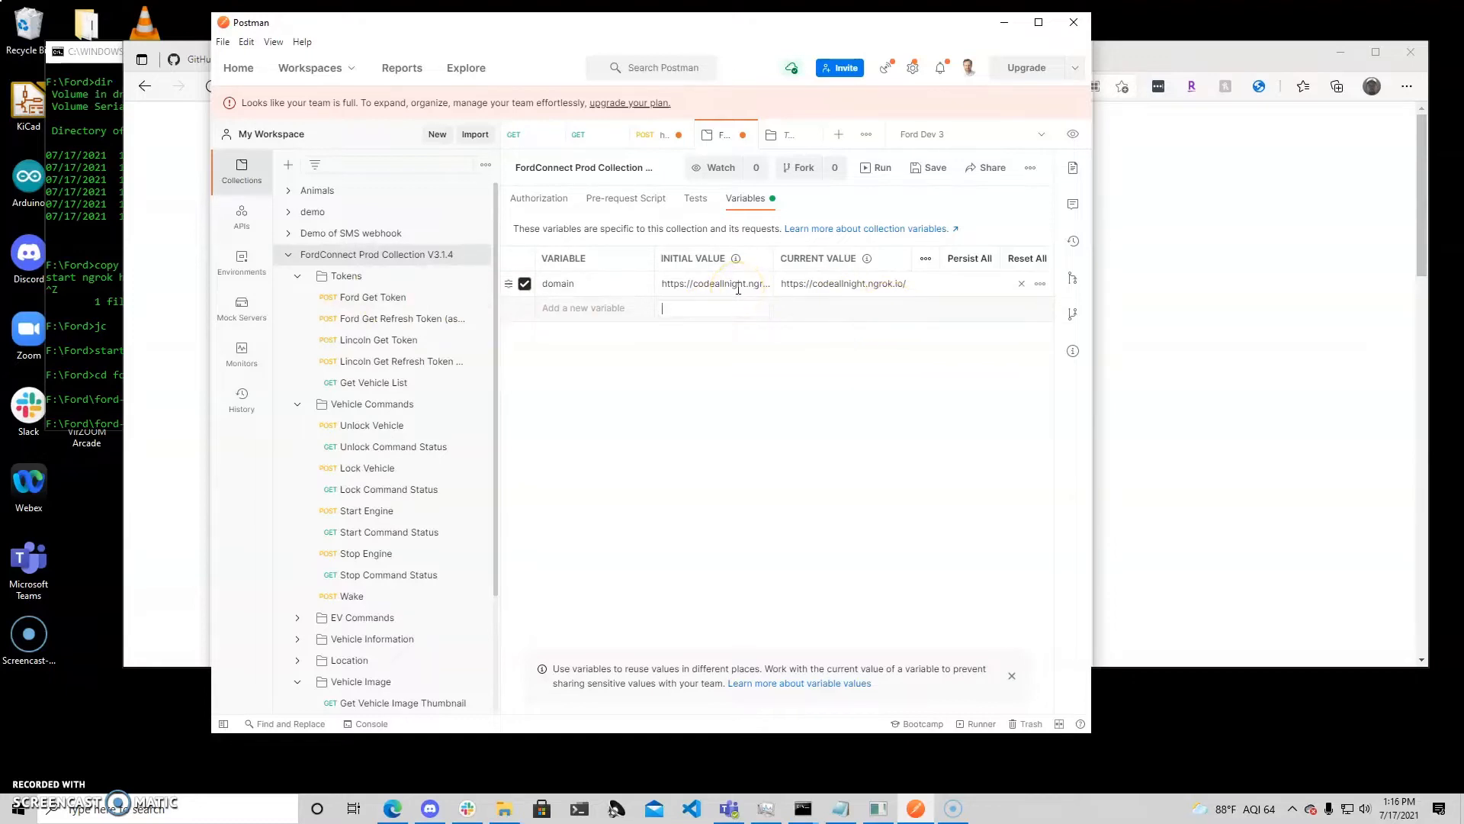
left_click(410, 302)
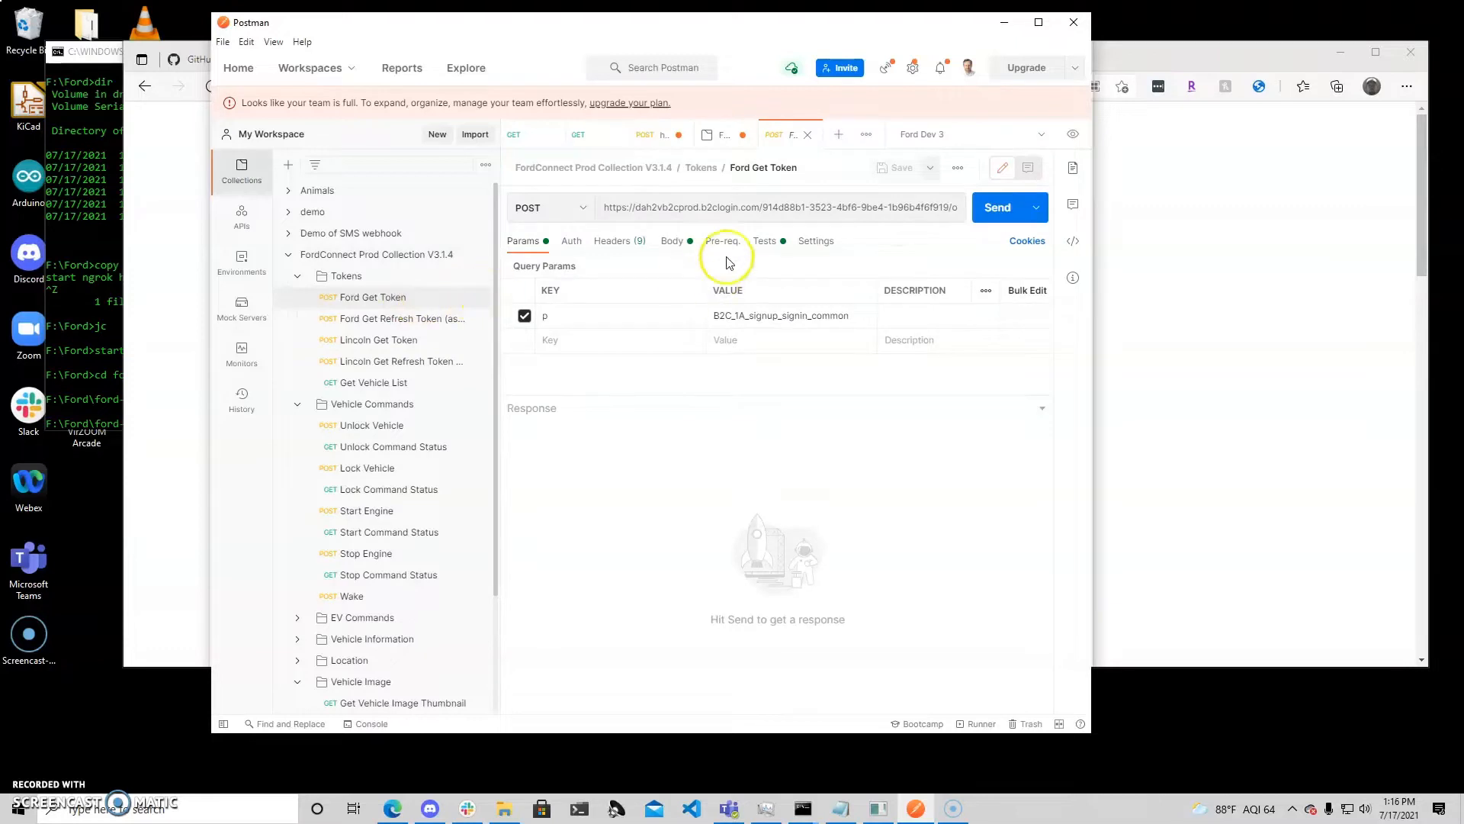
left_click(379, 262)
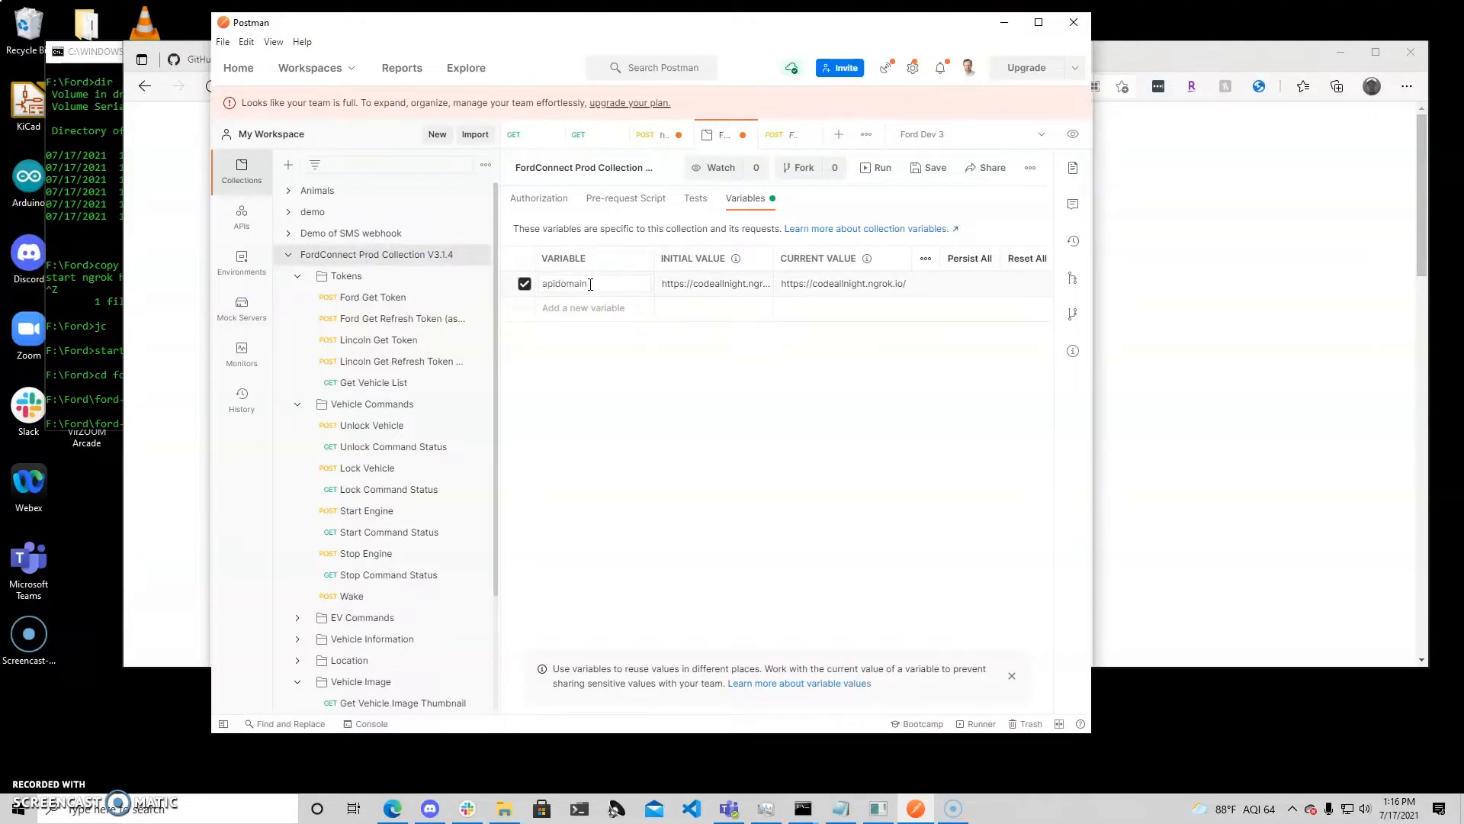
left_click(574, 310)
type("oat")
left_click(700, 308)
key("ctrl+v")
left_click(810, 311)
key("ctrl+v")
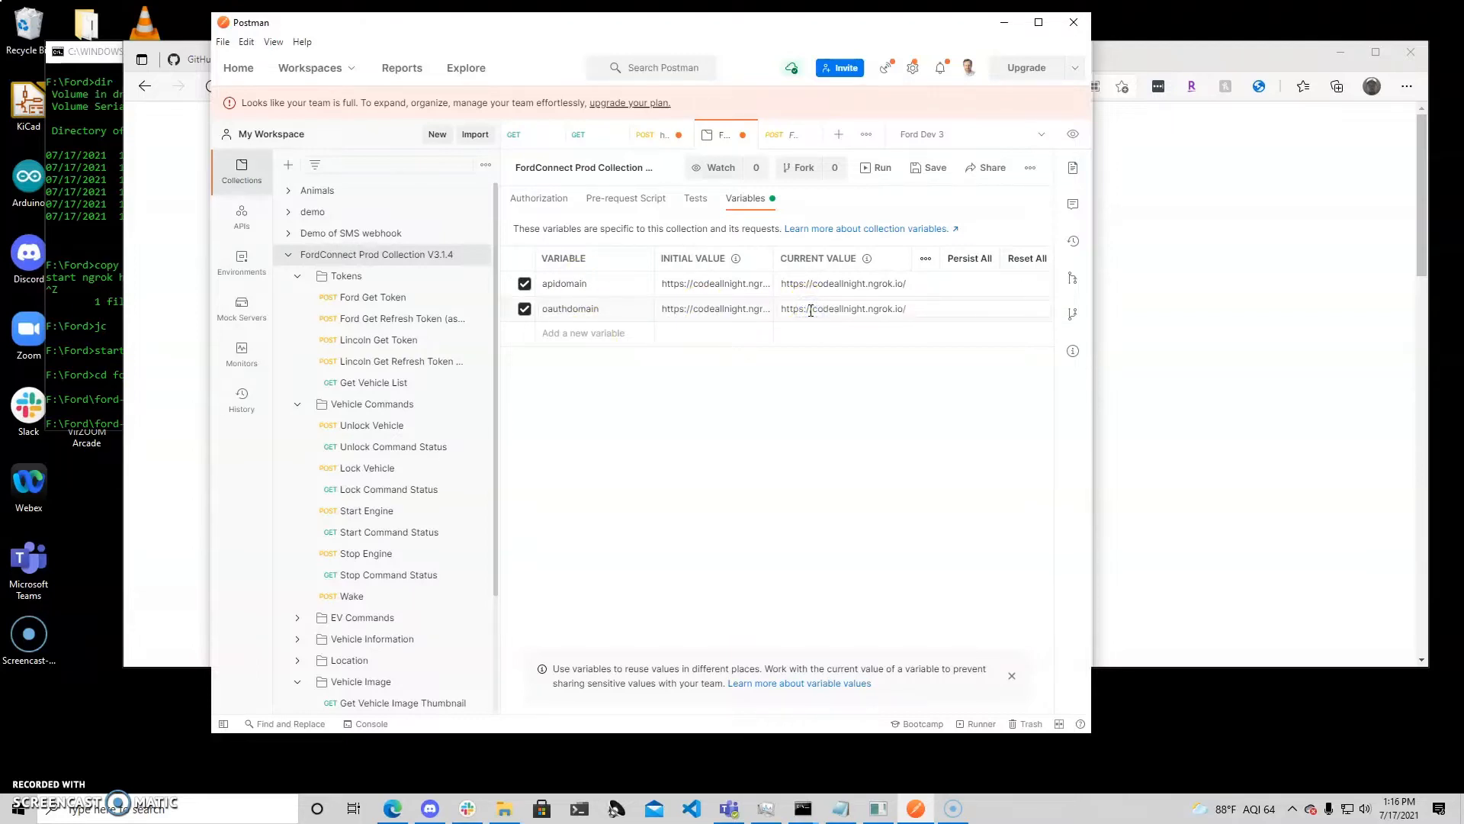
left_click(606, 334)
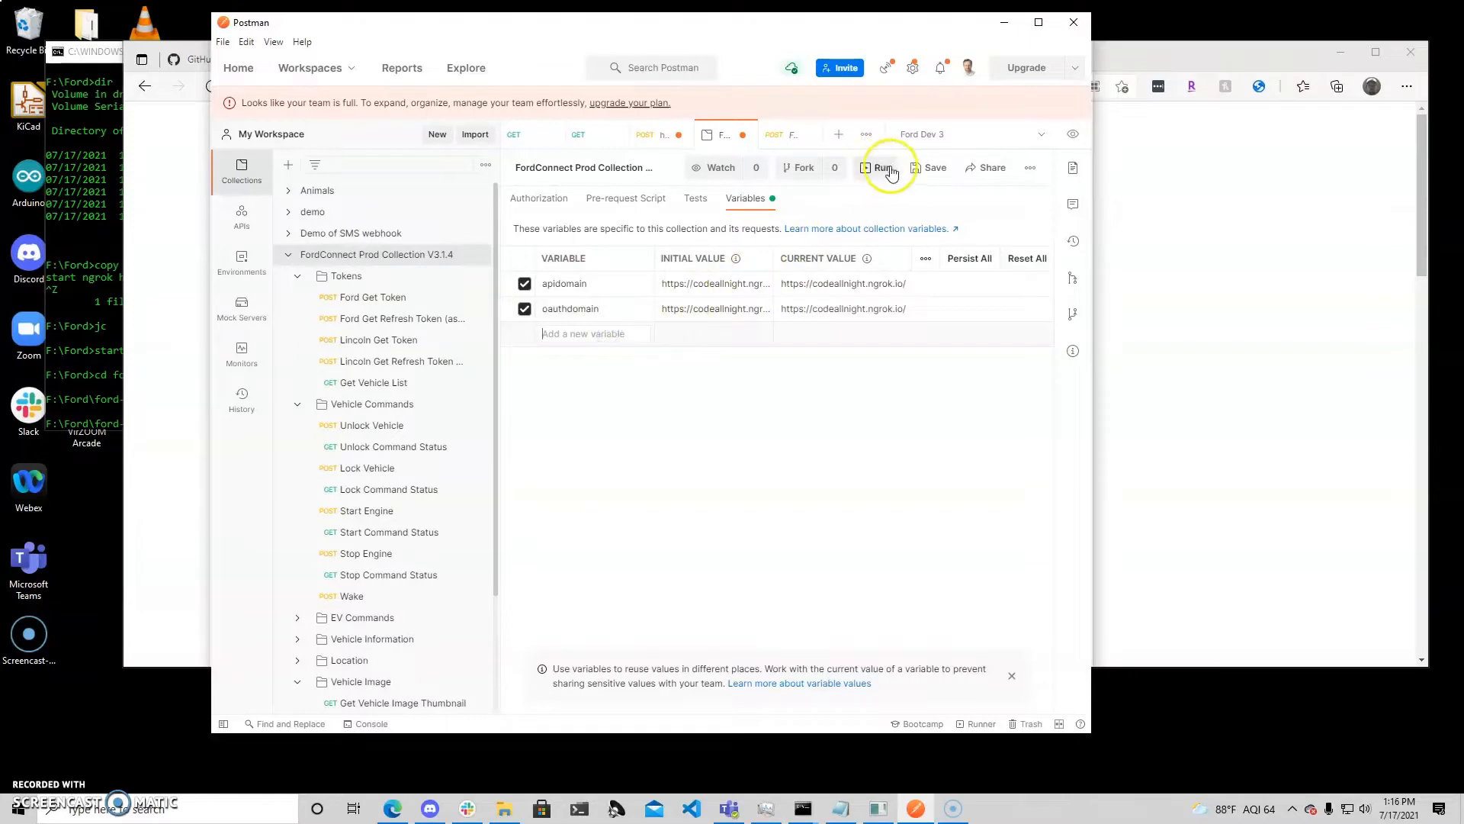
left_click(934, 167)
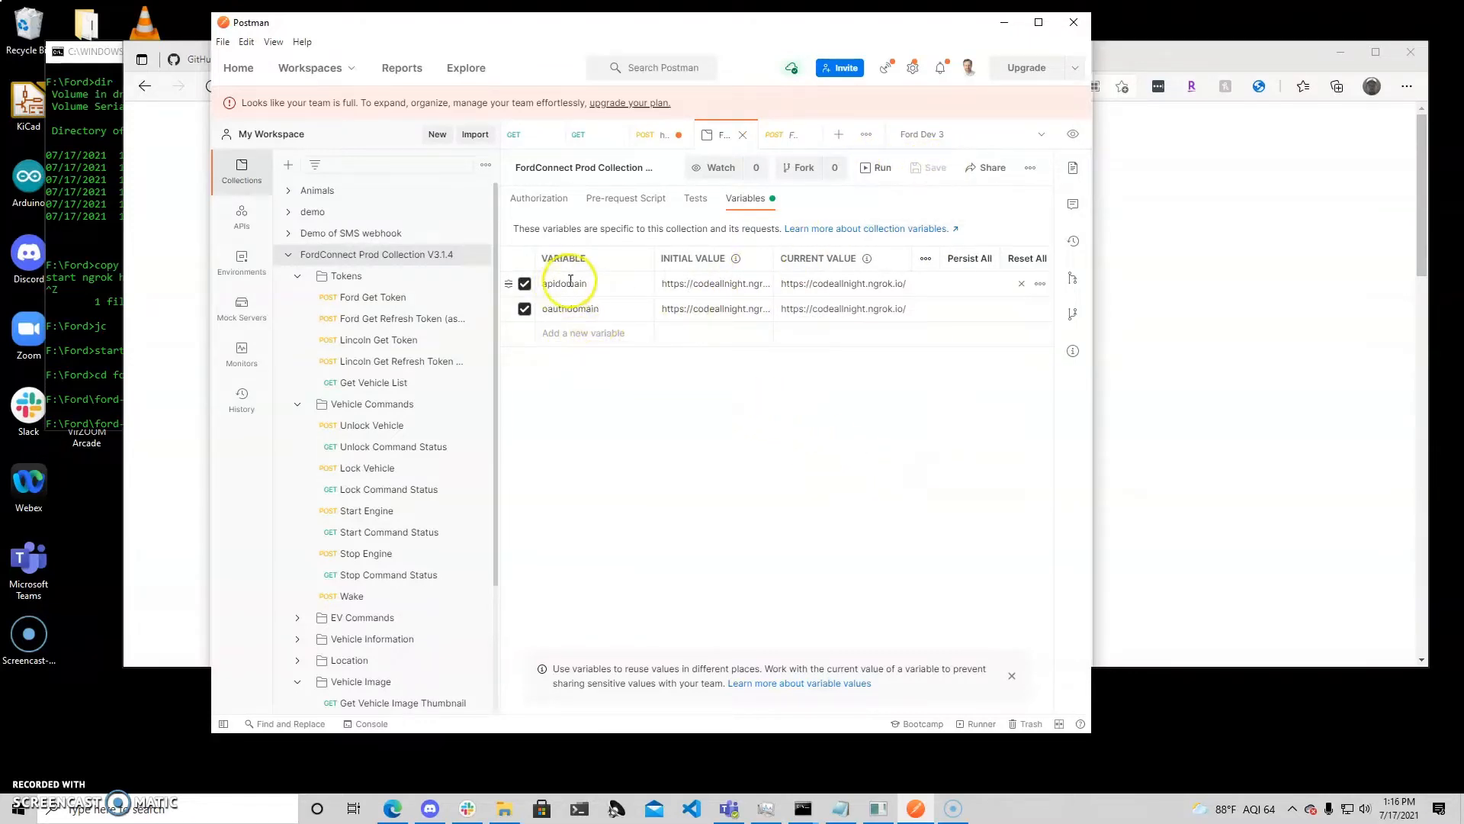
- Examine the domain portion of the Ford Get Token request URL, including where its trailing slash falls
double_click(569, 309)
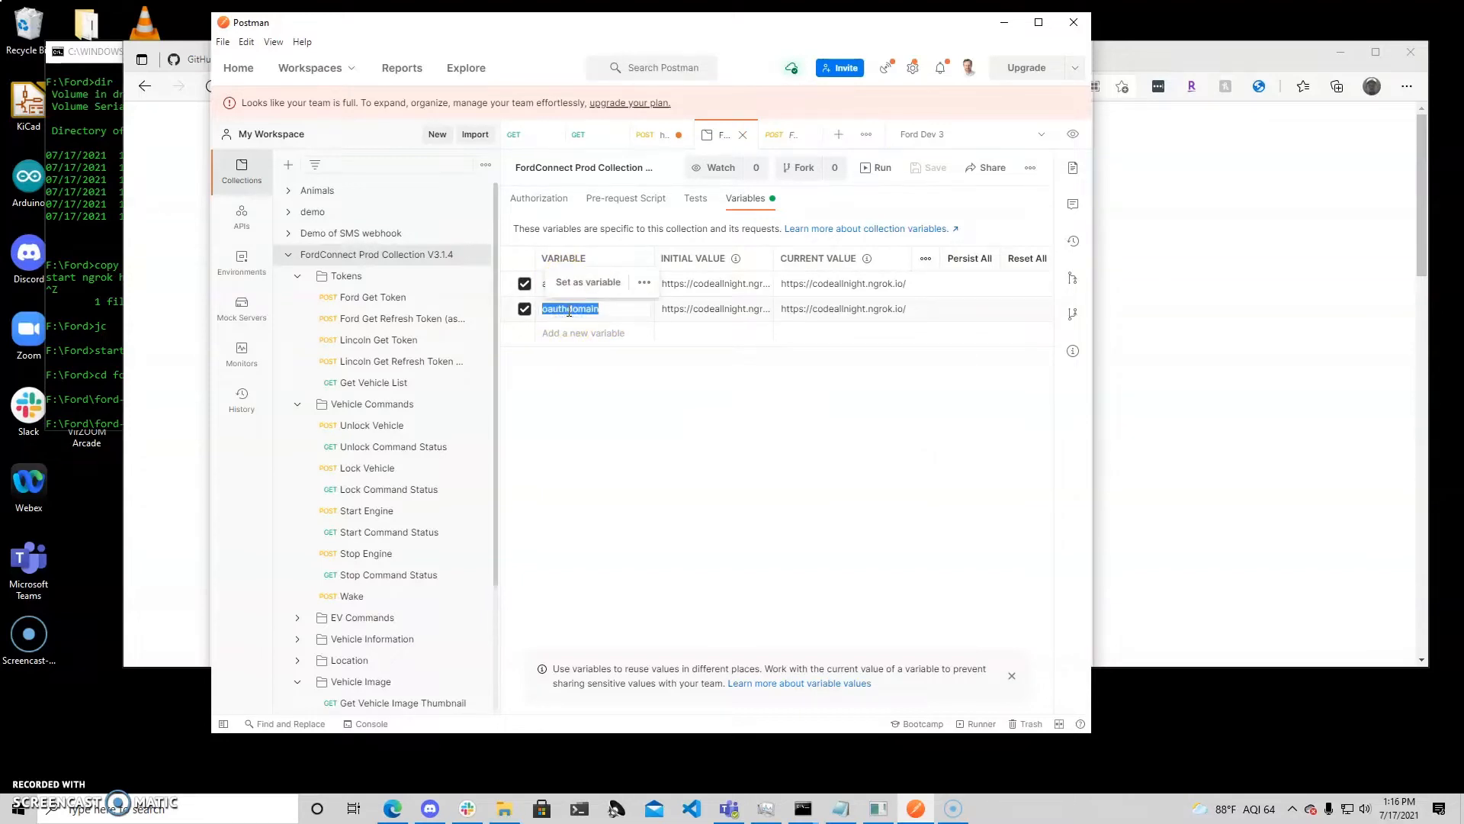
left_click(361, 297)
left_click(719, 207)
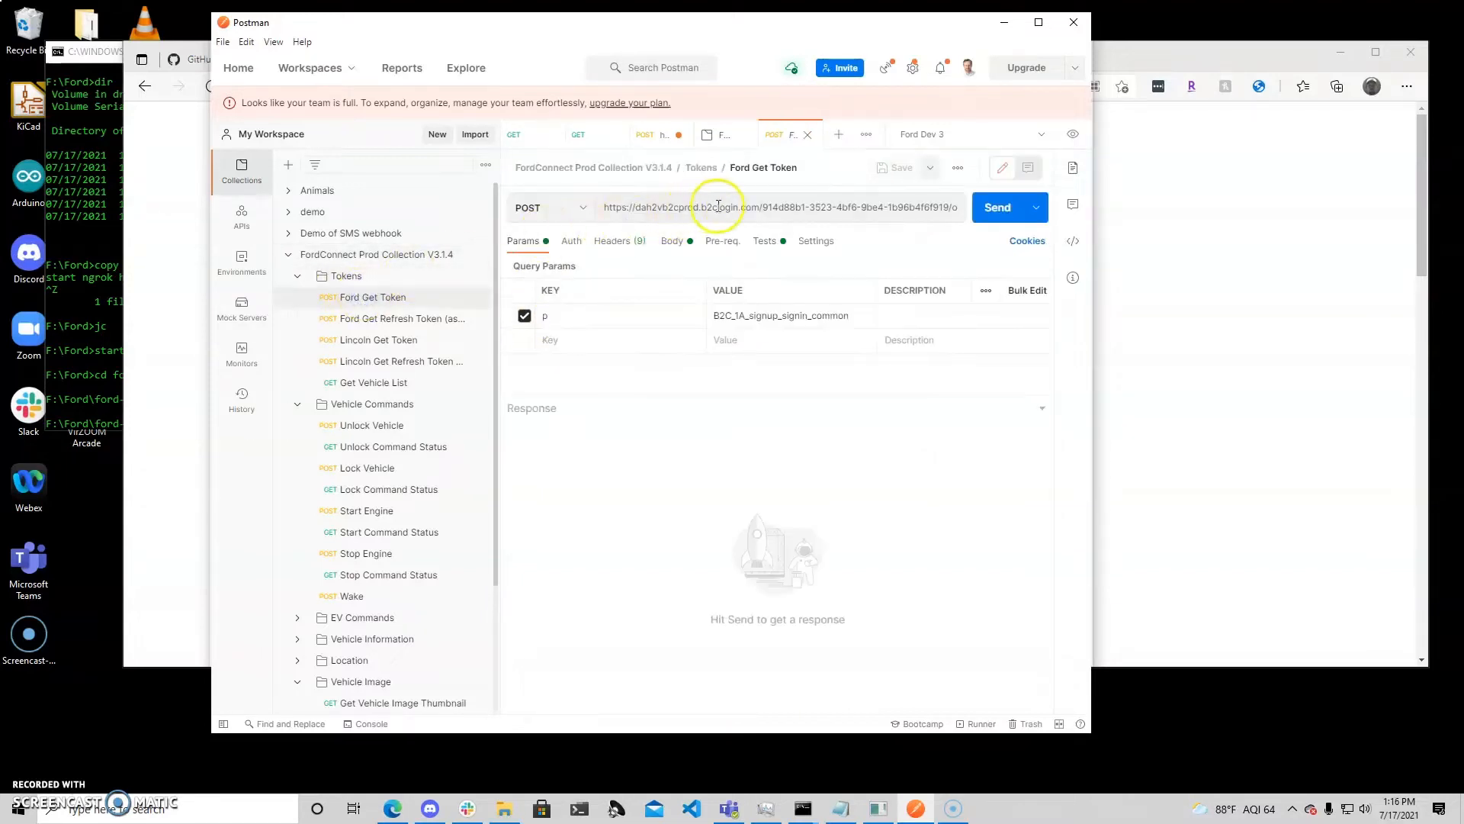
left_click_drag(761, 207, 503, 198)
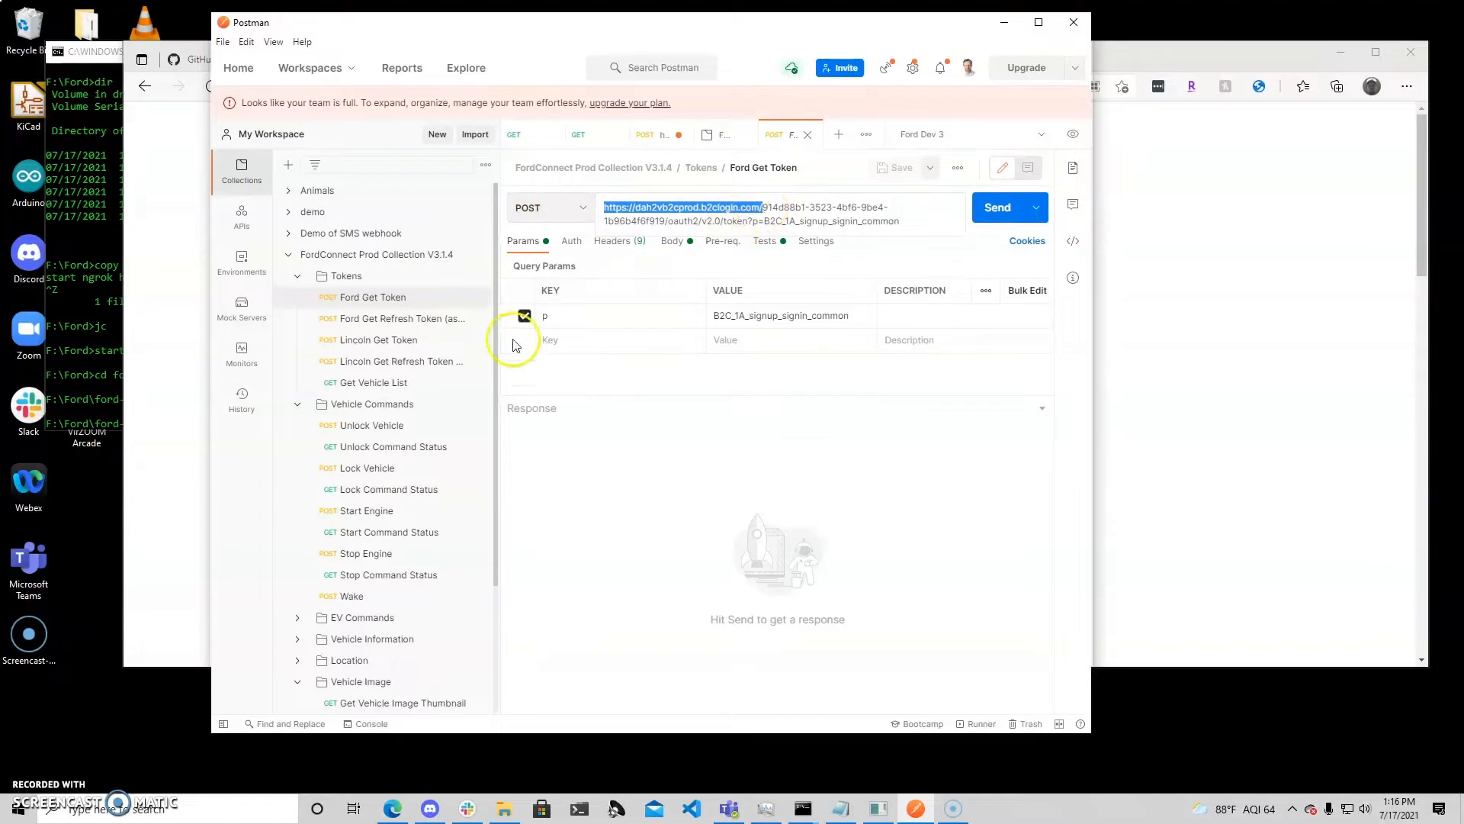
- Remove the trailing slash from the initial and current values of apidomain and oauthdomain, and save the collection
left_click(439, 252)
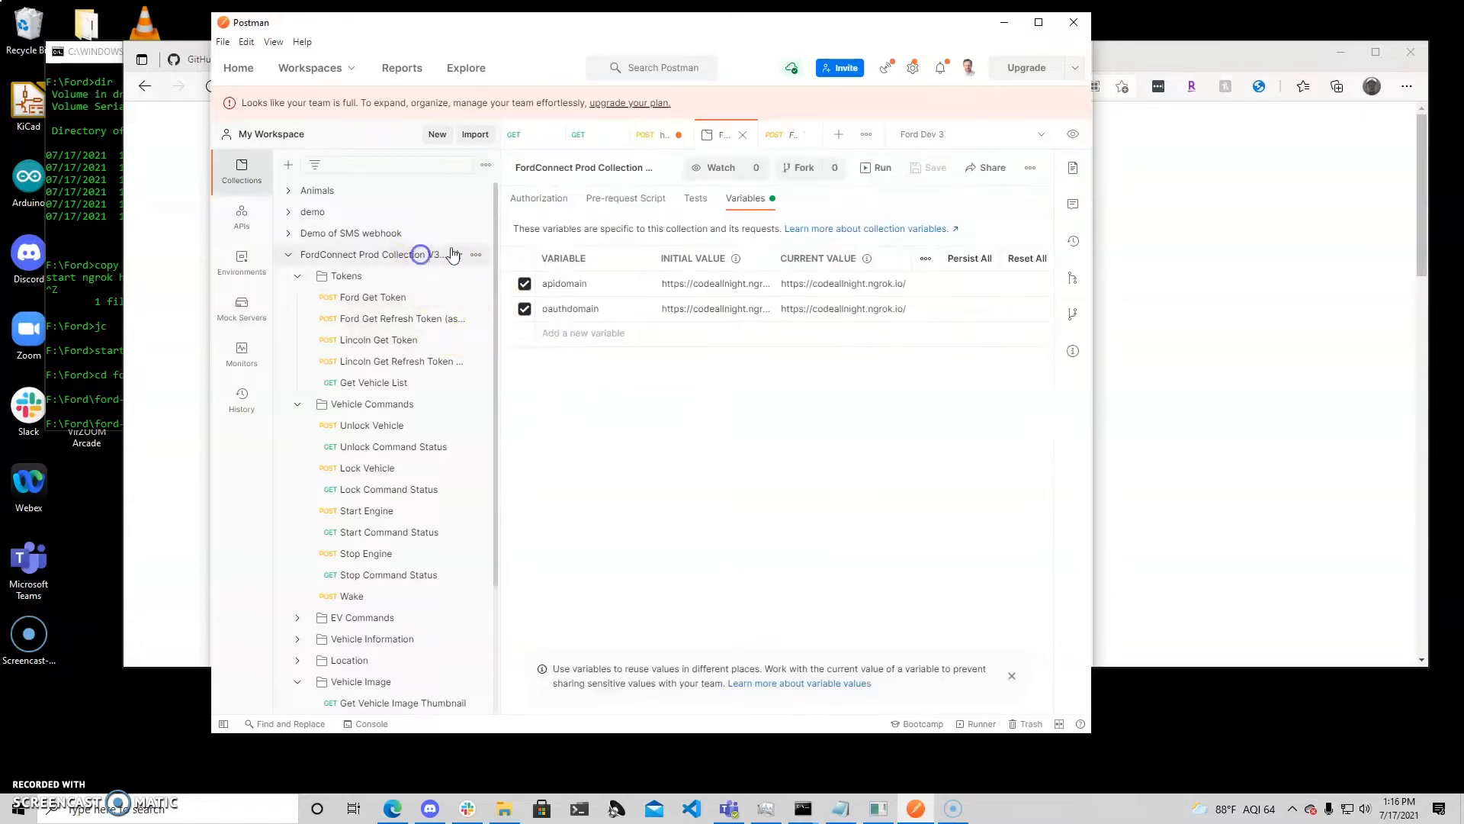
left_click(754, 284)
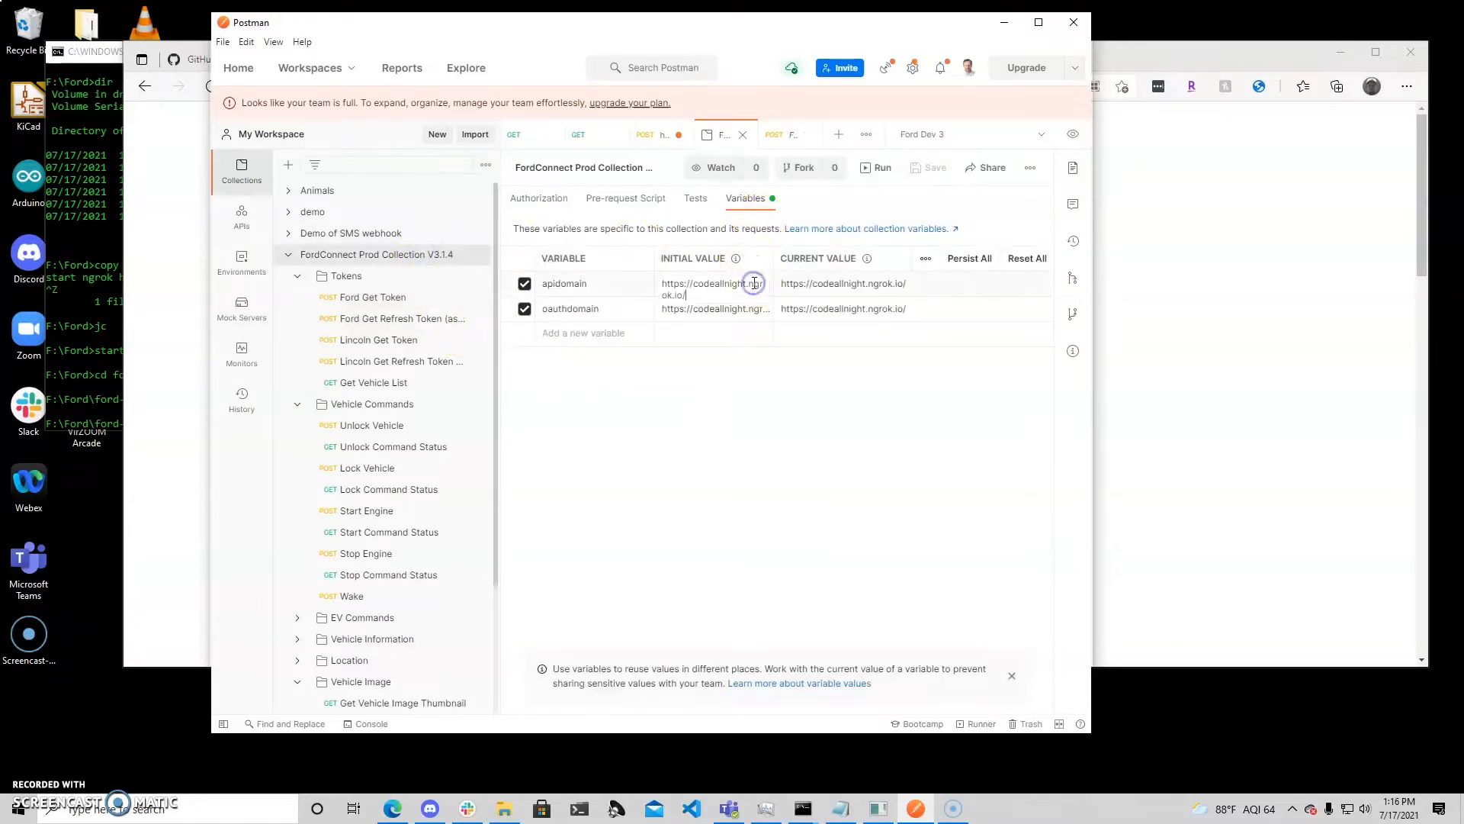
left_click(857, 285)
key("BackSpace")
left_click(908, 306)
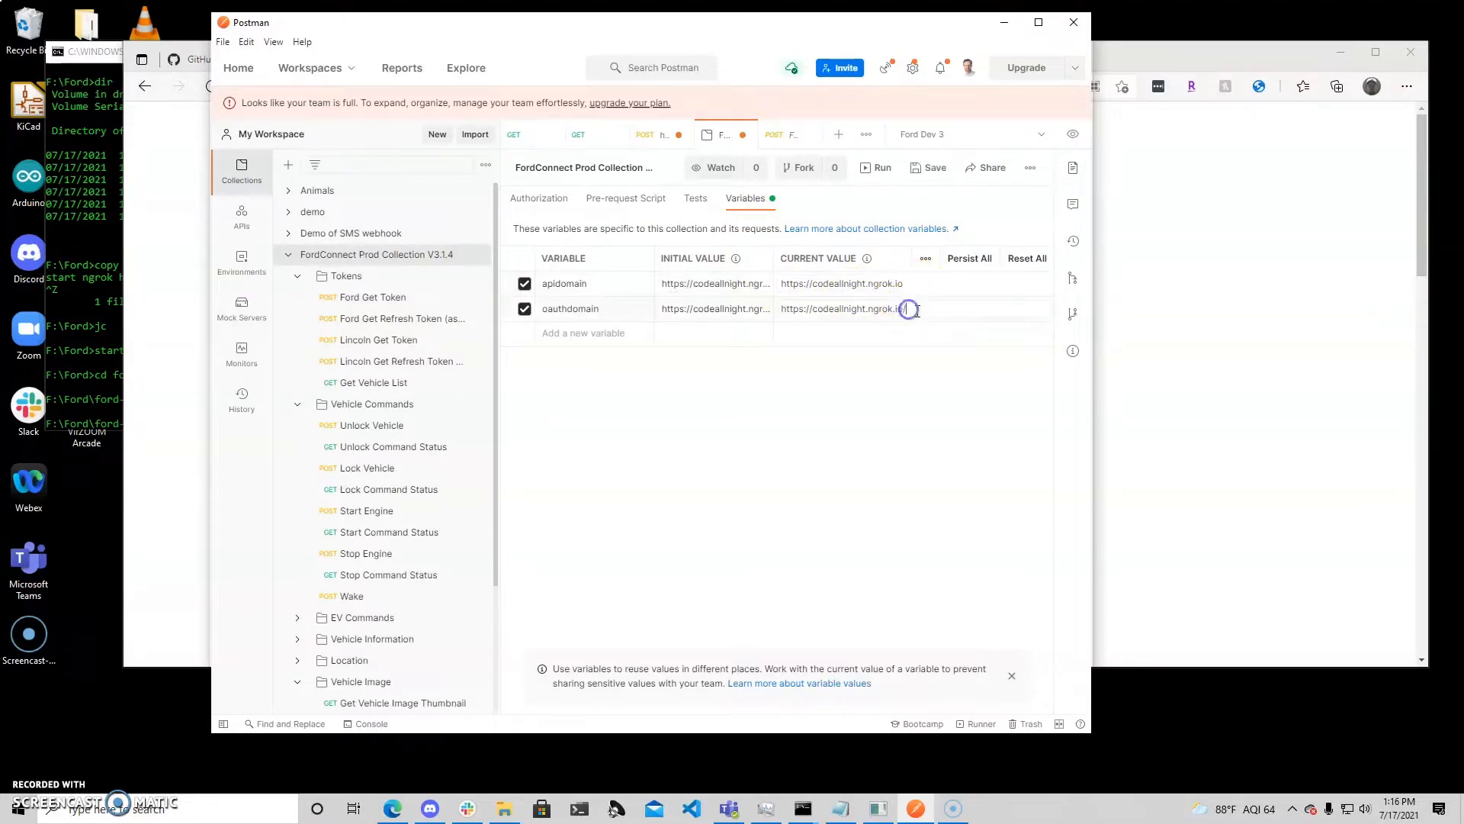
key("BackSpace")
left_click(753, 309)
left_click(931, 168)
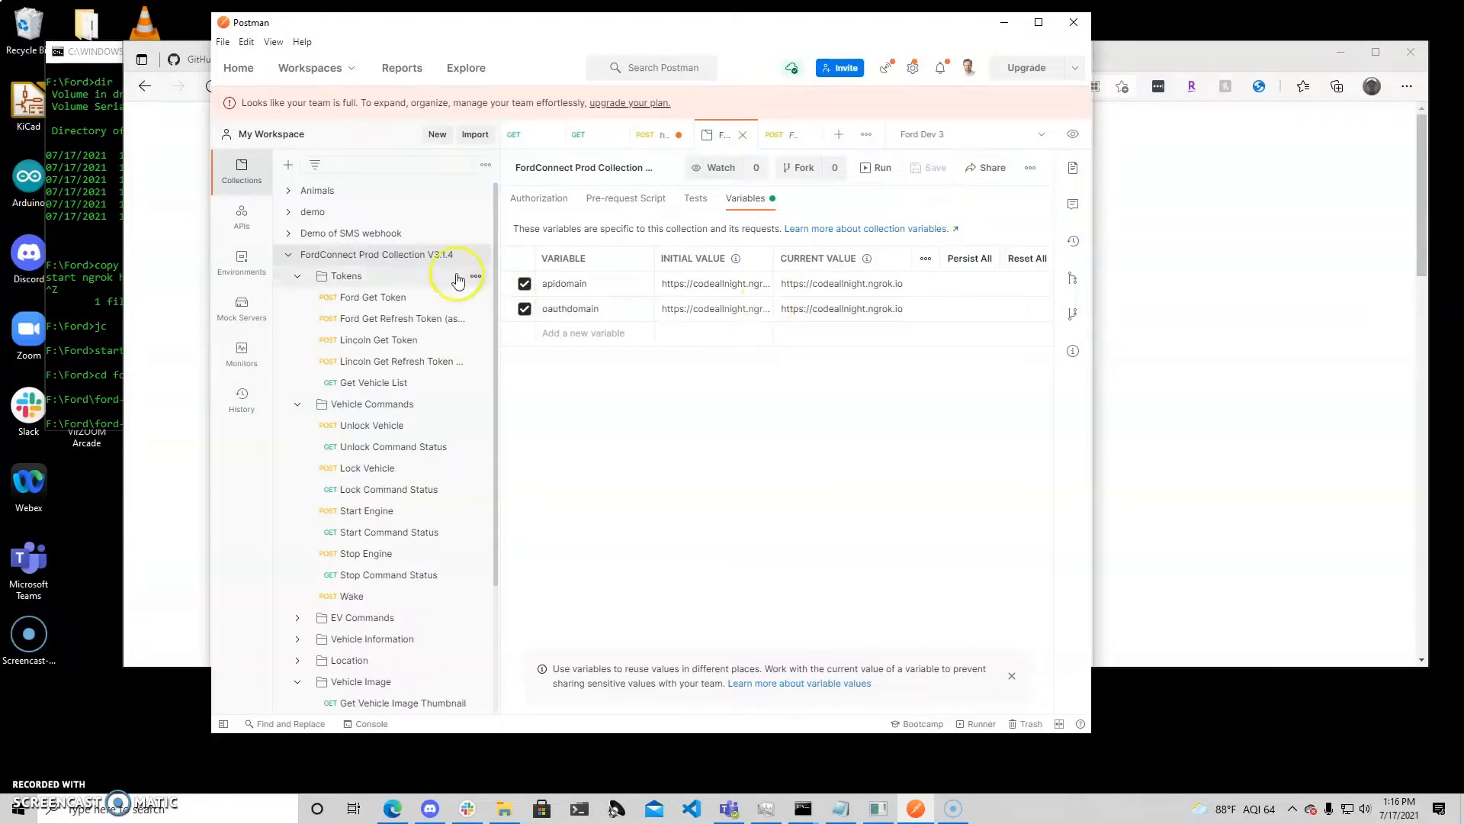
- Replace the domain in the Ford Get Token request URL with {{oauthdomain}}, keeping the slash after it, and check what the variable resolves to
left_click(381, 296)
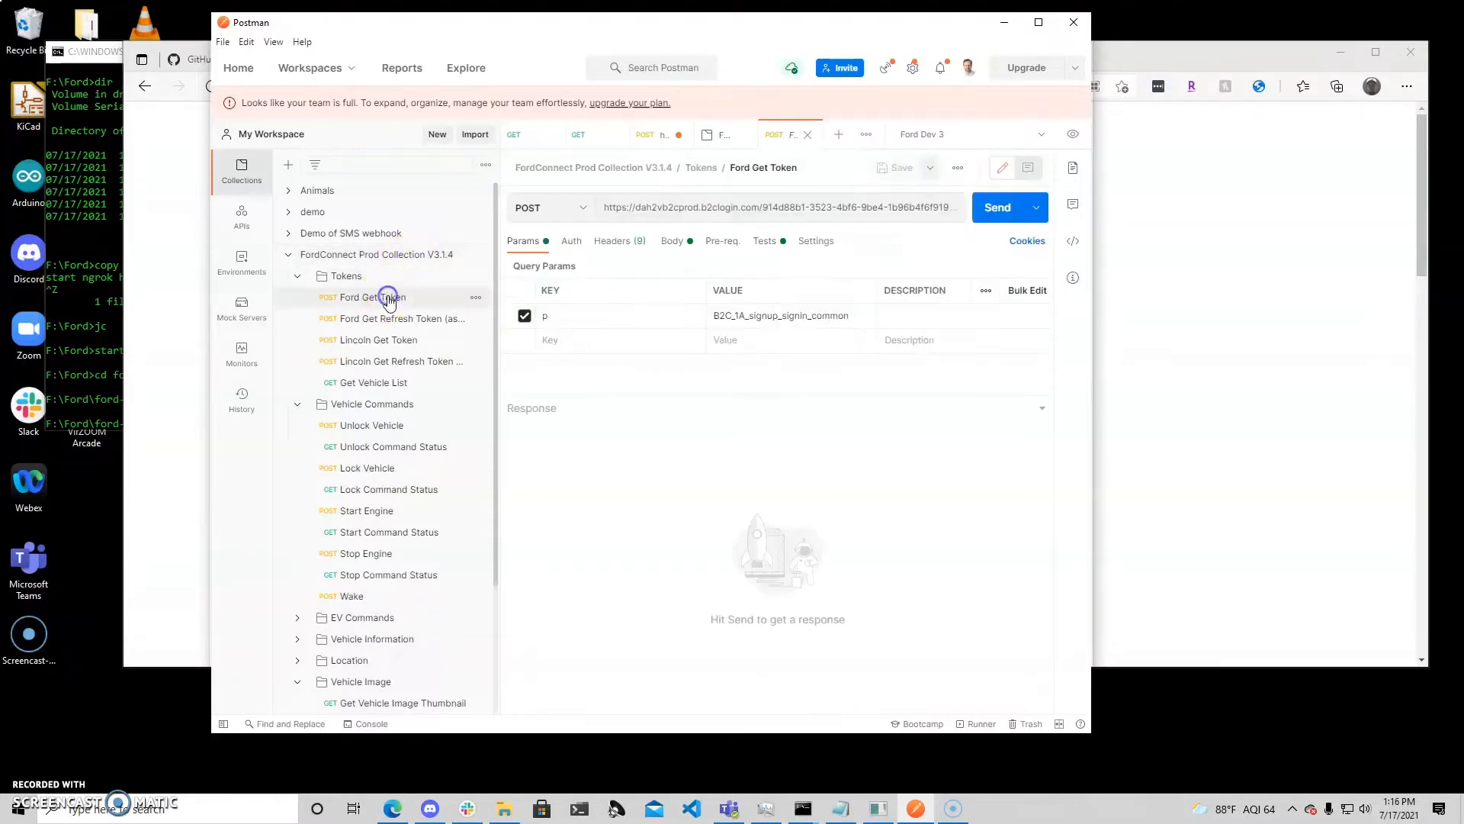
left_click_drag(758, 209, 551, 208)
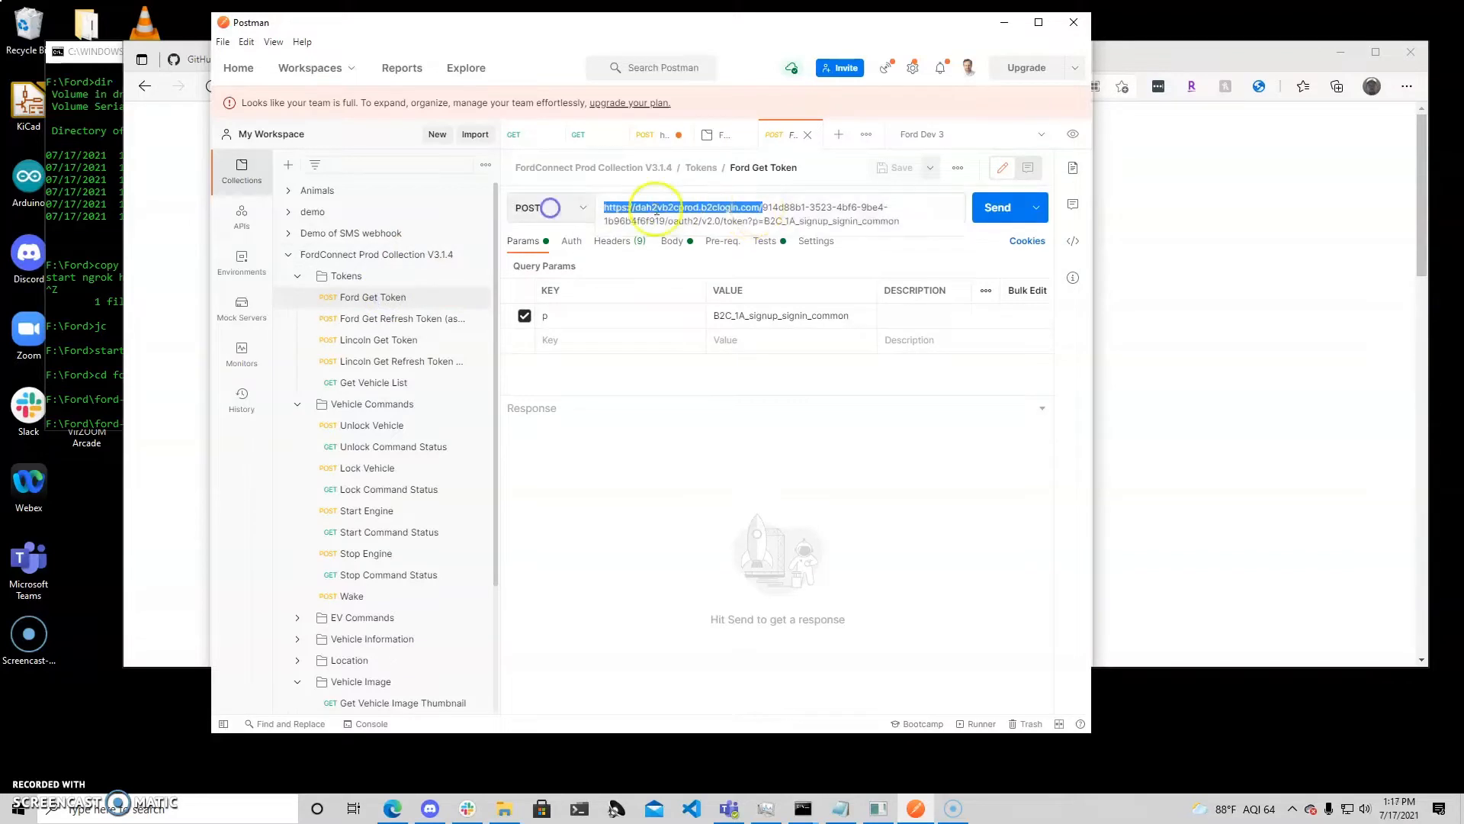
left_click(770, 208)
left_click_drag(759, 208, 463, 216)
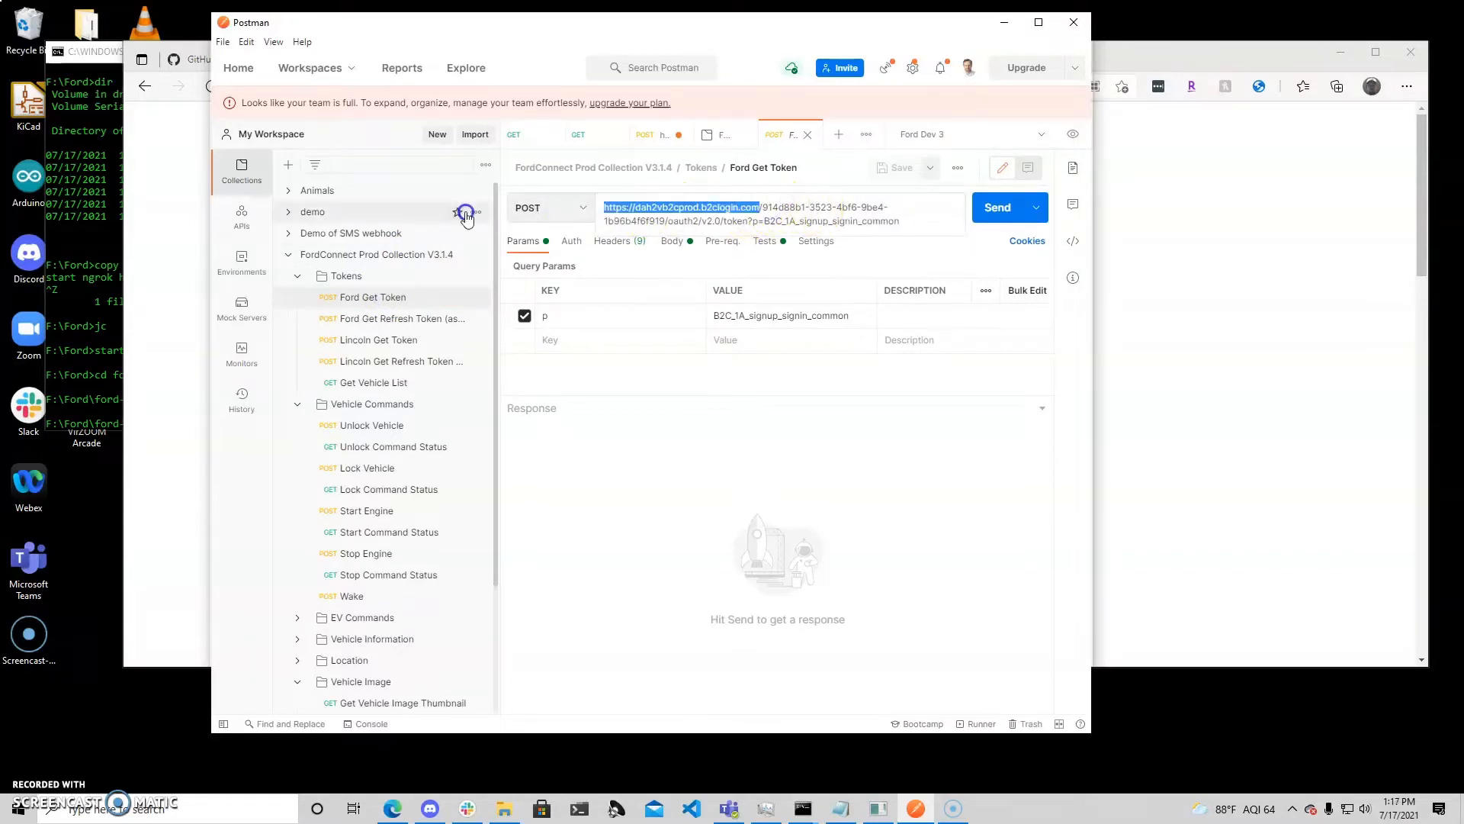
type("{{oa")
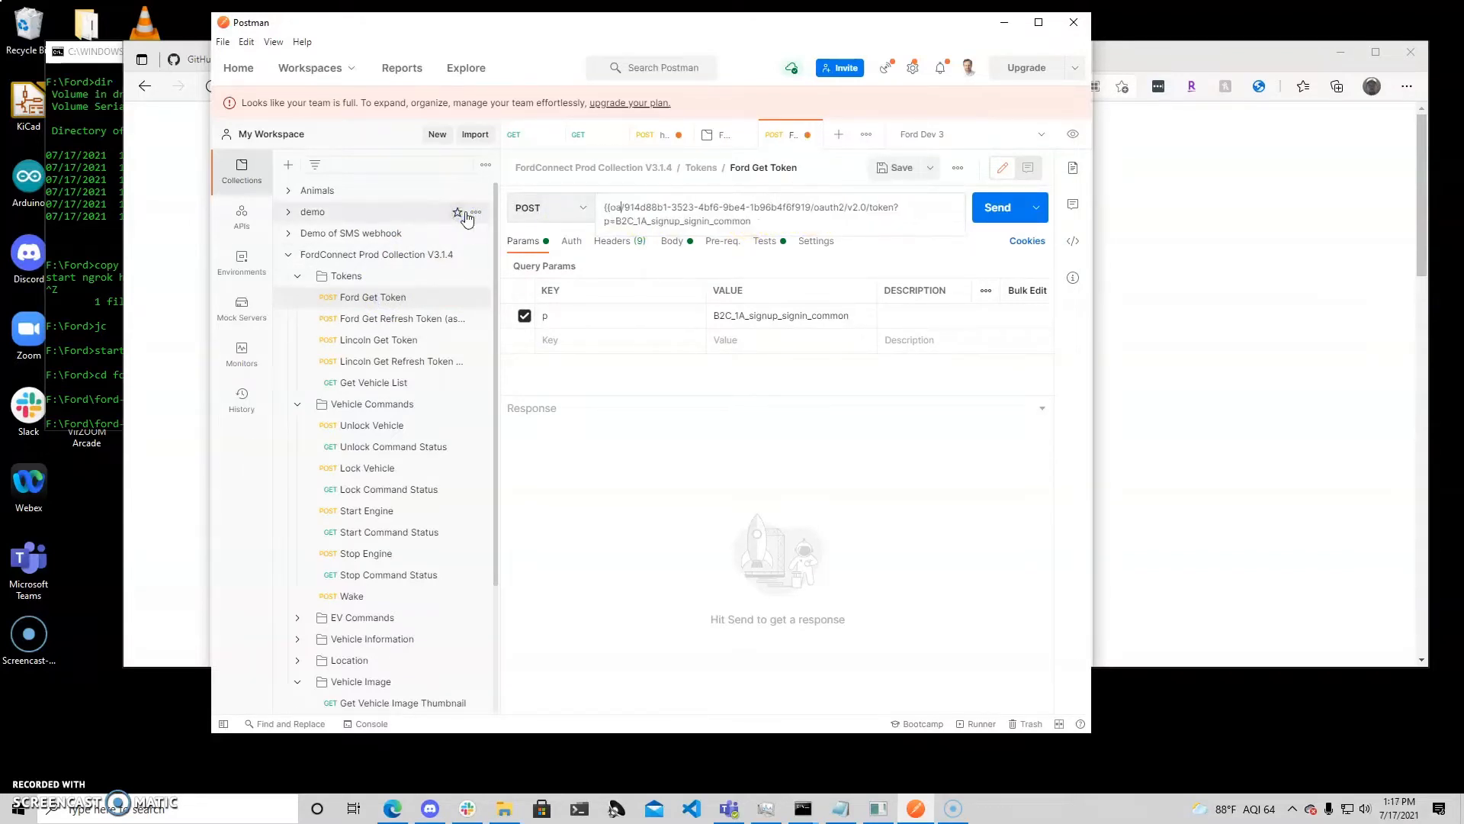
type("uthdo")
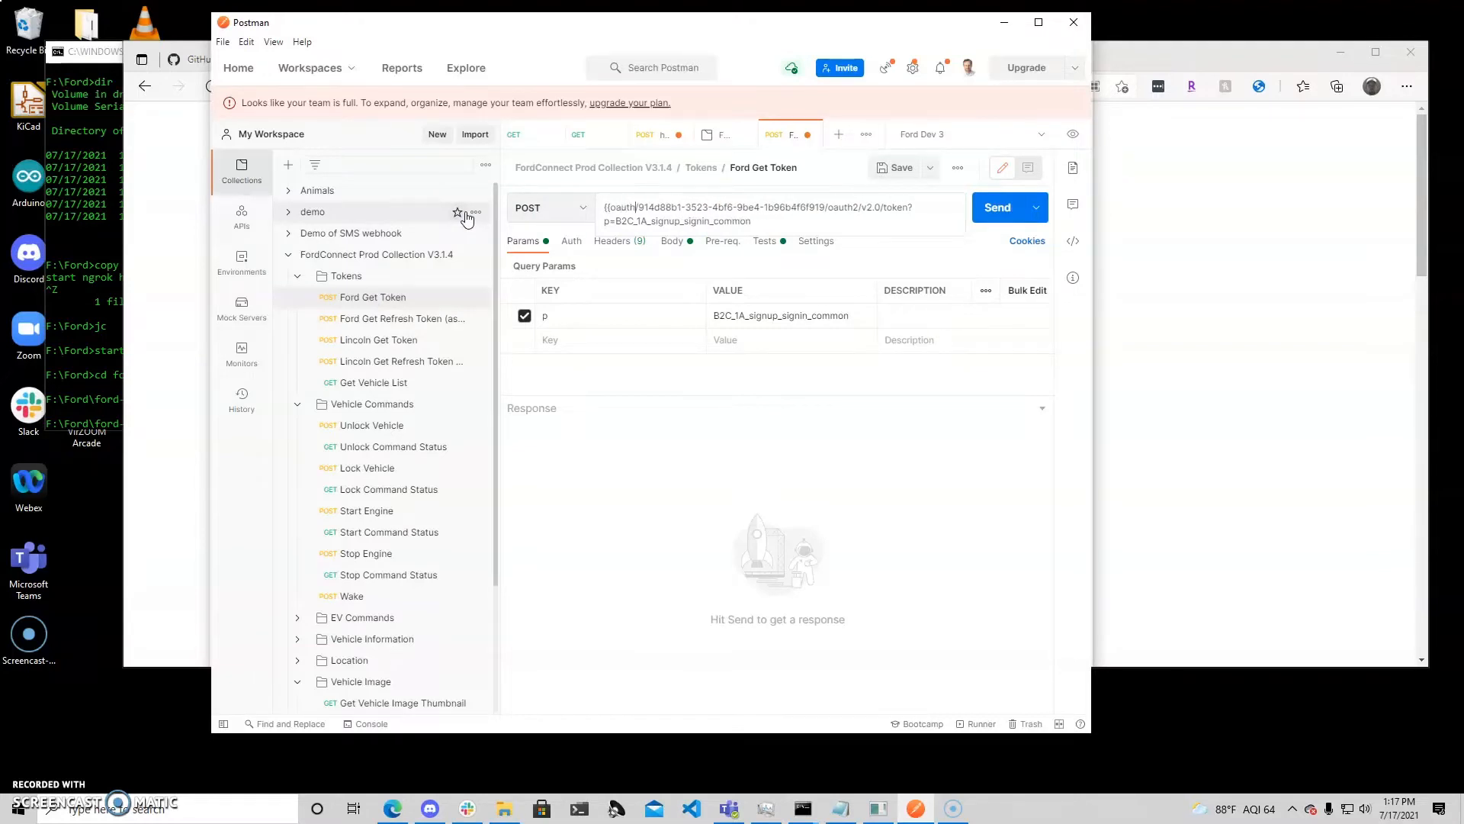
type("main}}")
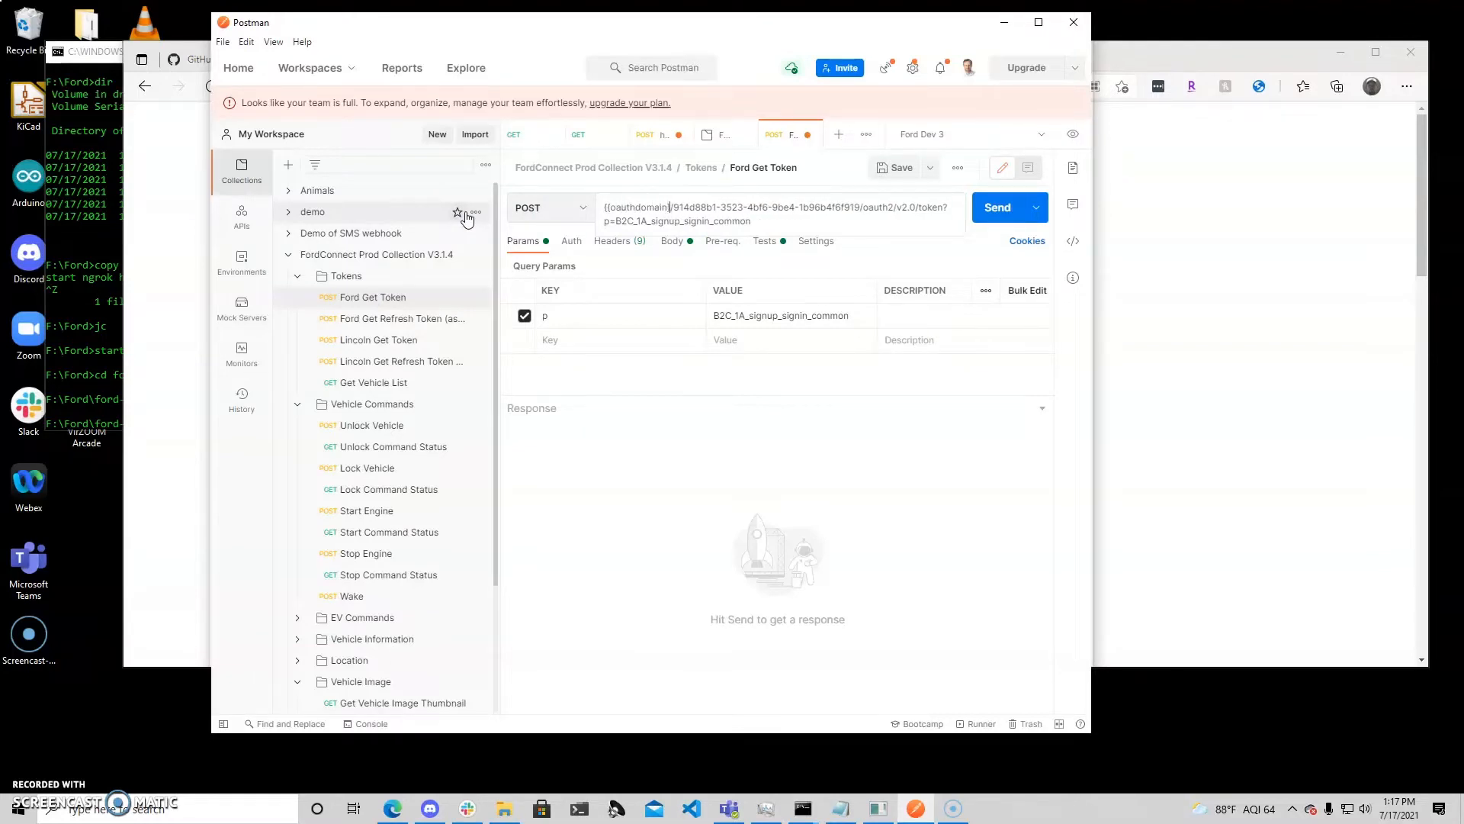
key("shift+Home")
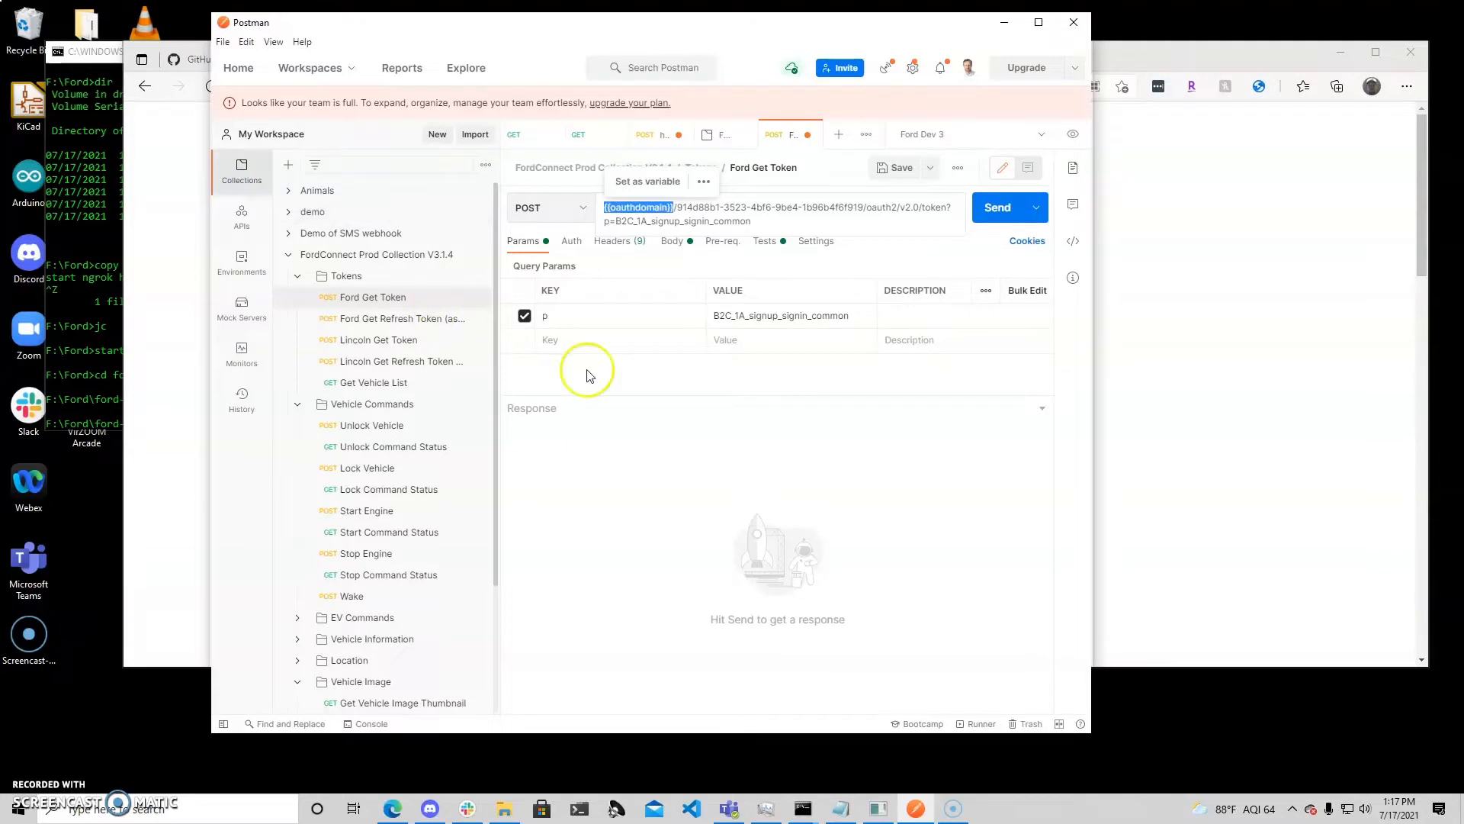
left_click(717, 450)
mouse_move(636, 213)
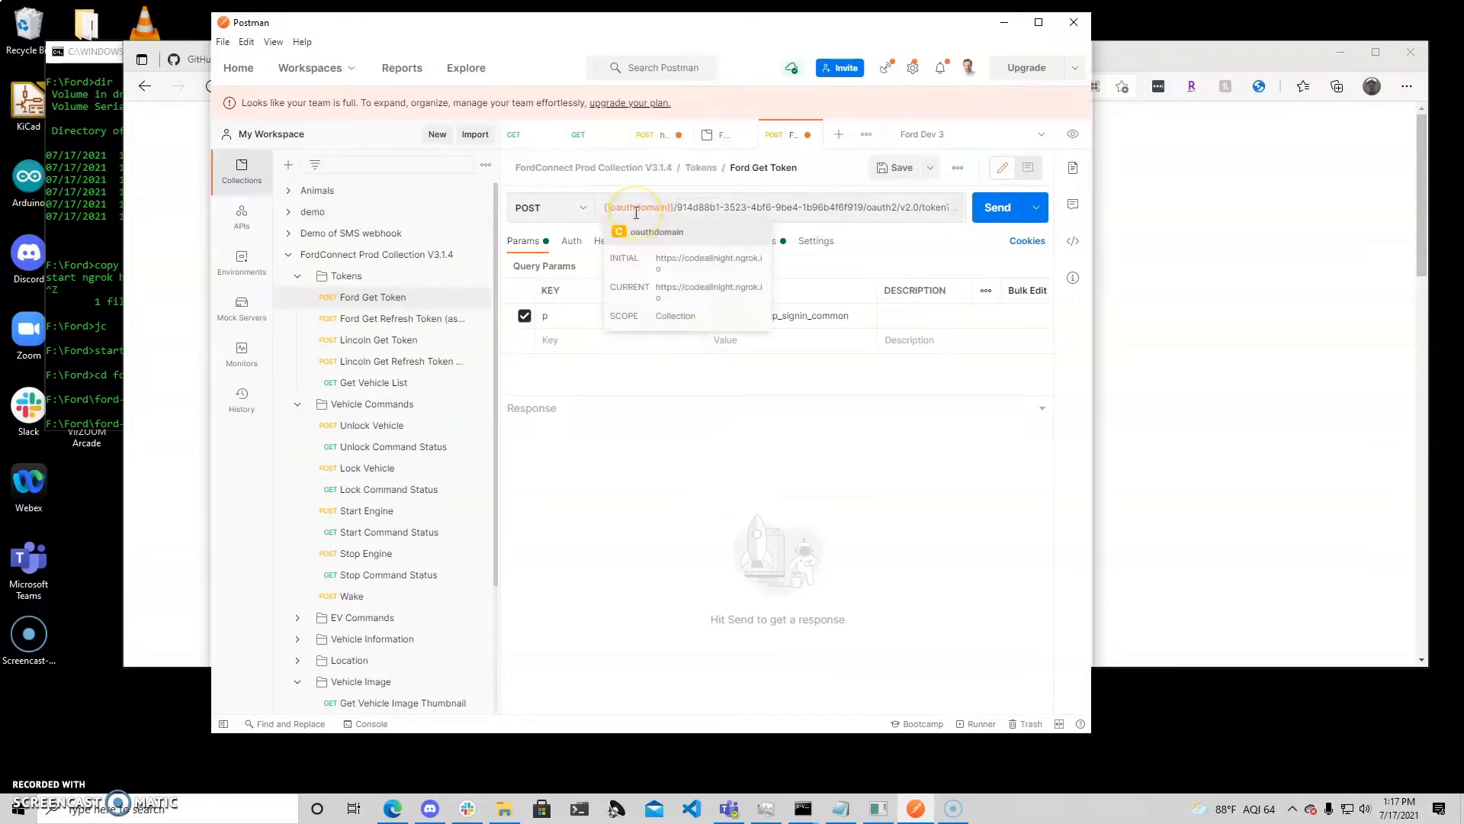
left_click(391, 318)
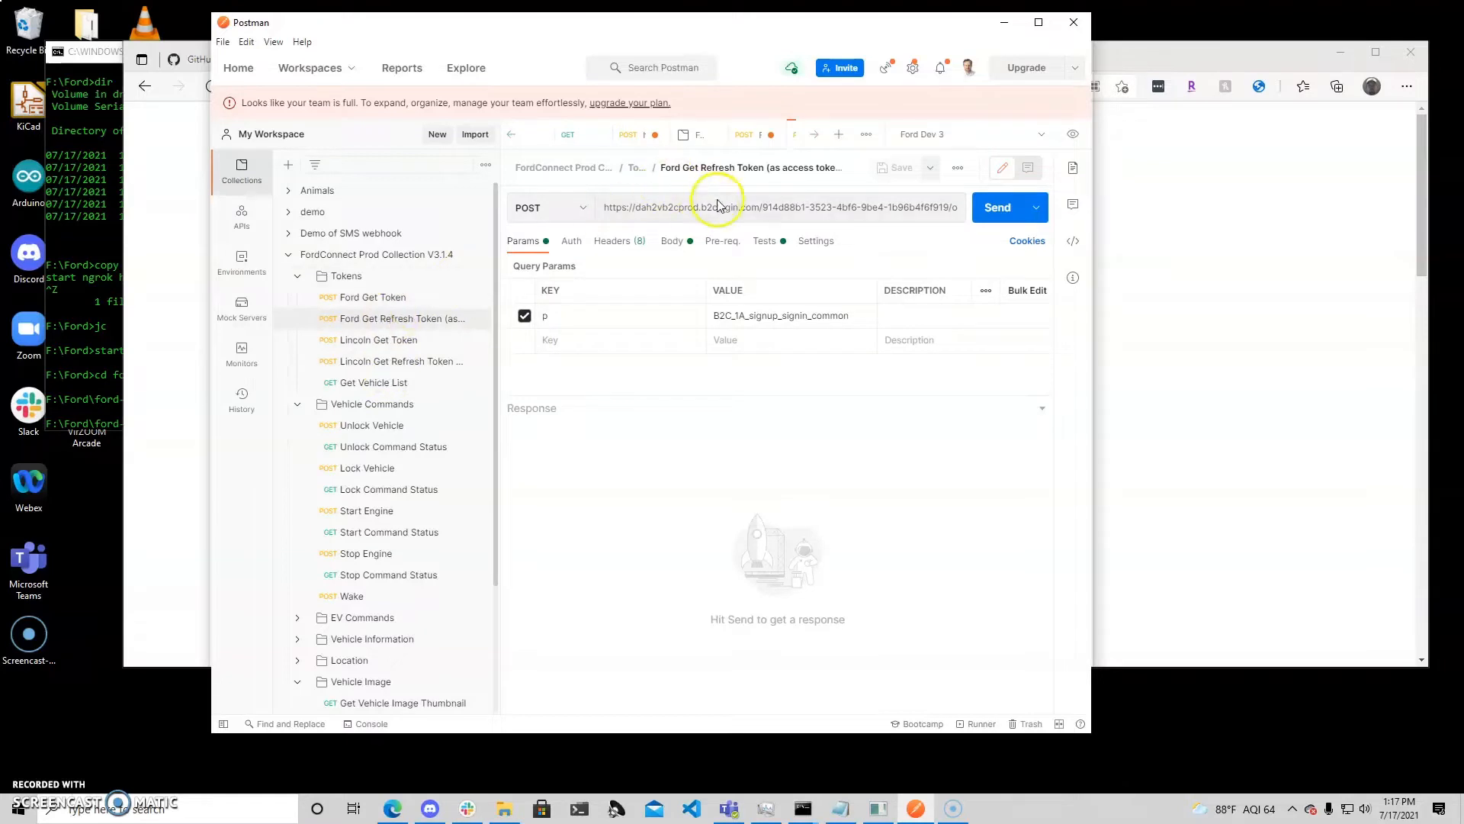
left_click_drag(760, 207, 536, 212)
key("ctrl+c")
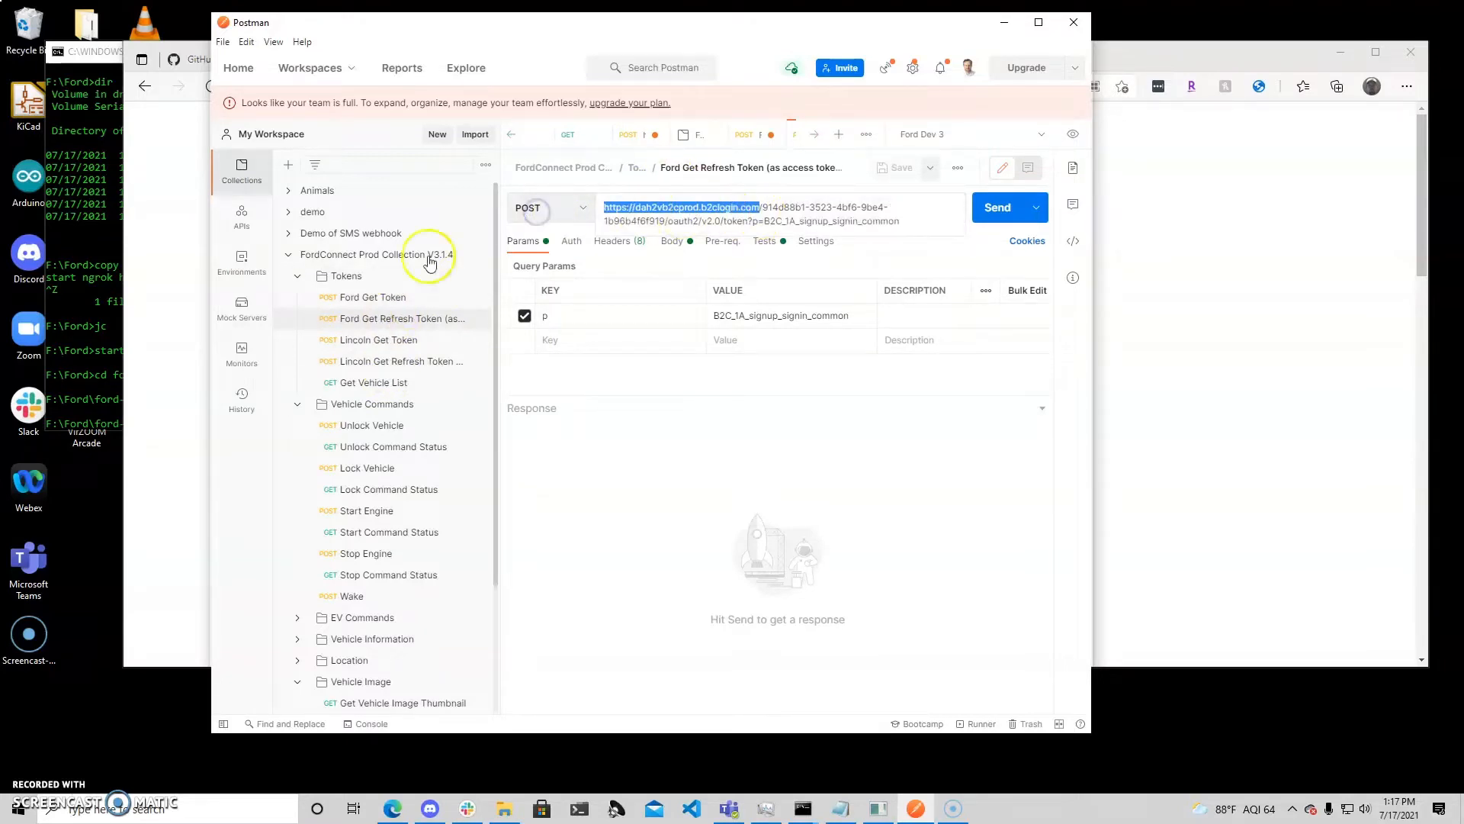
left_click(375, 255)
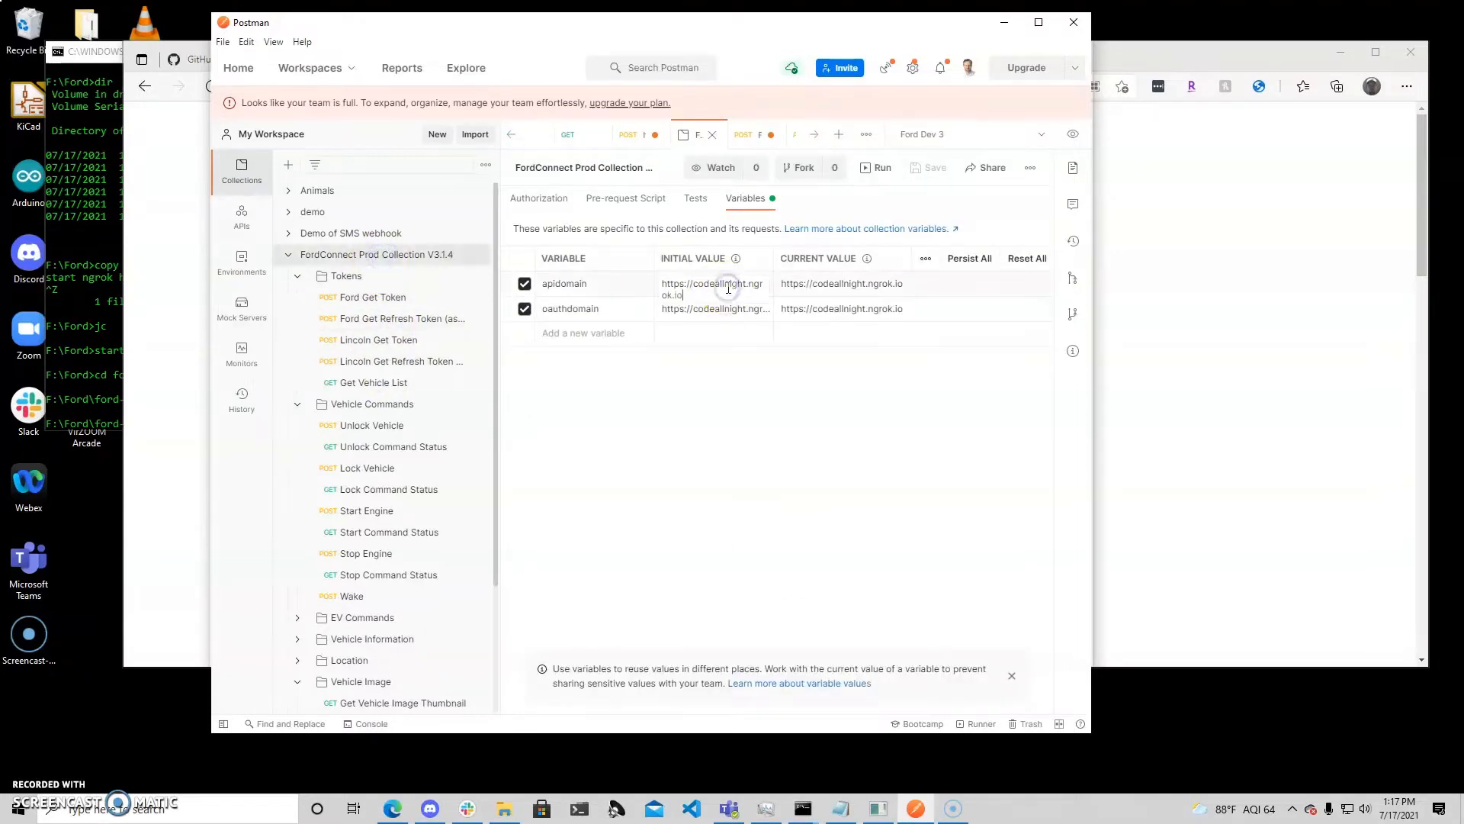
key("ctrl+a")
key("ctrl+v")
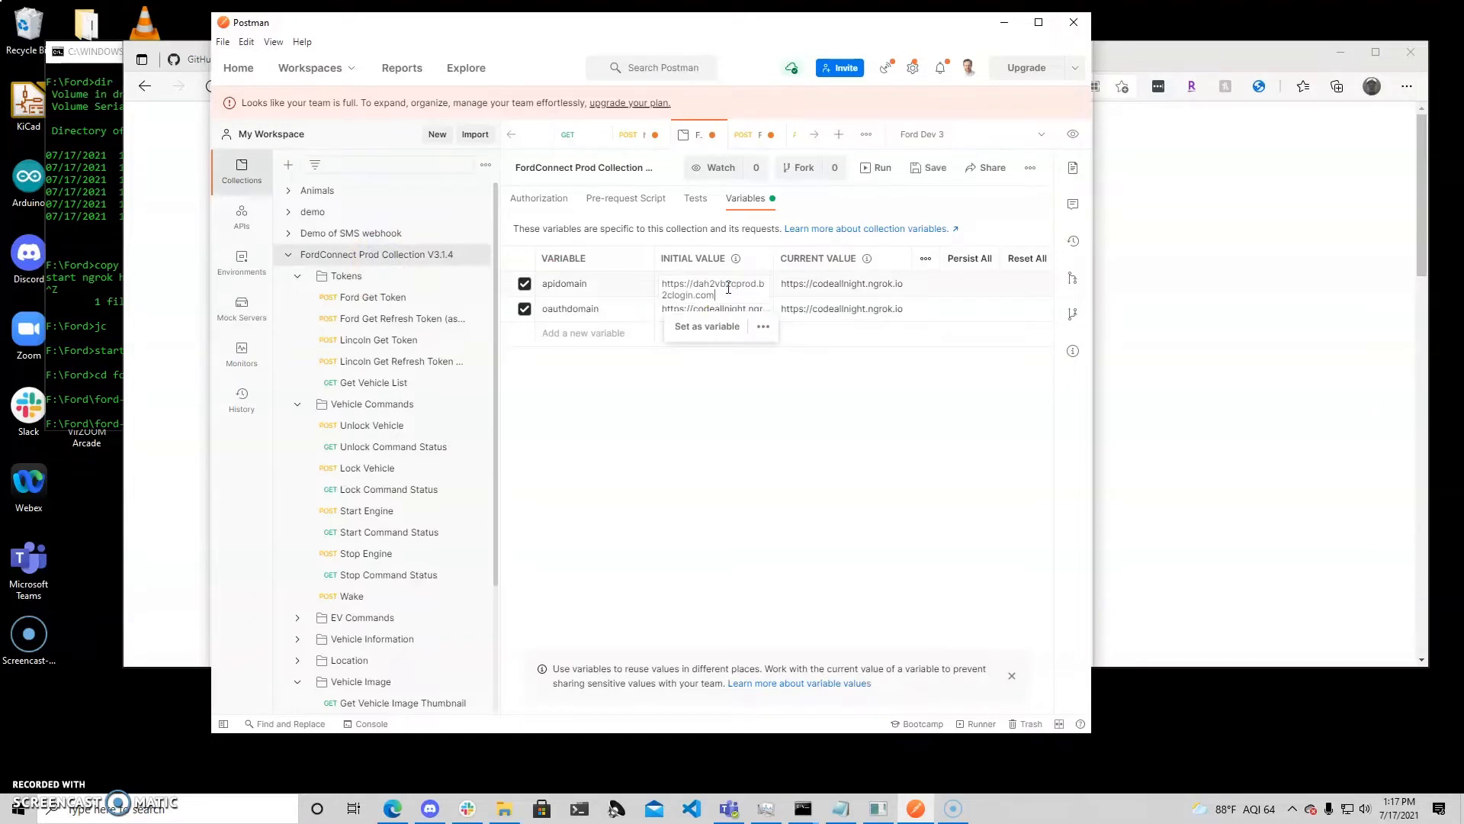
key("ctrl+z")
left_click(717, 308)
left_click(614, 313)
left_click(686, 309)
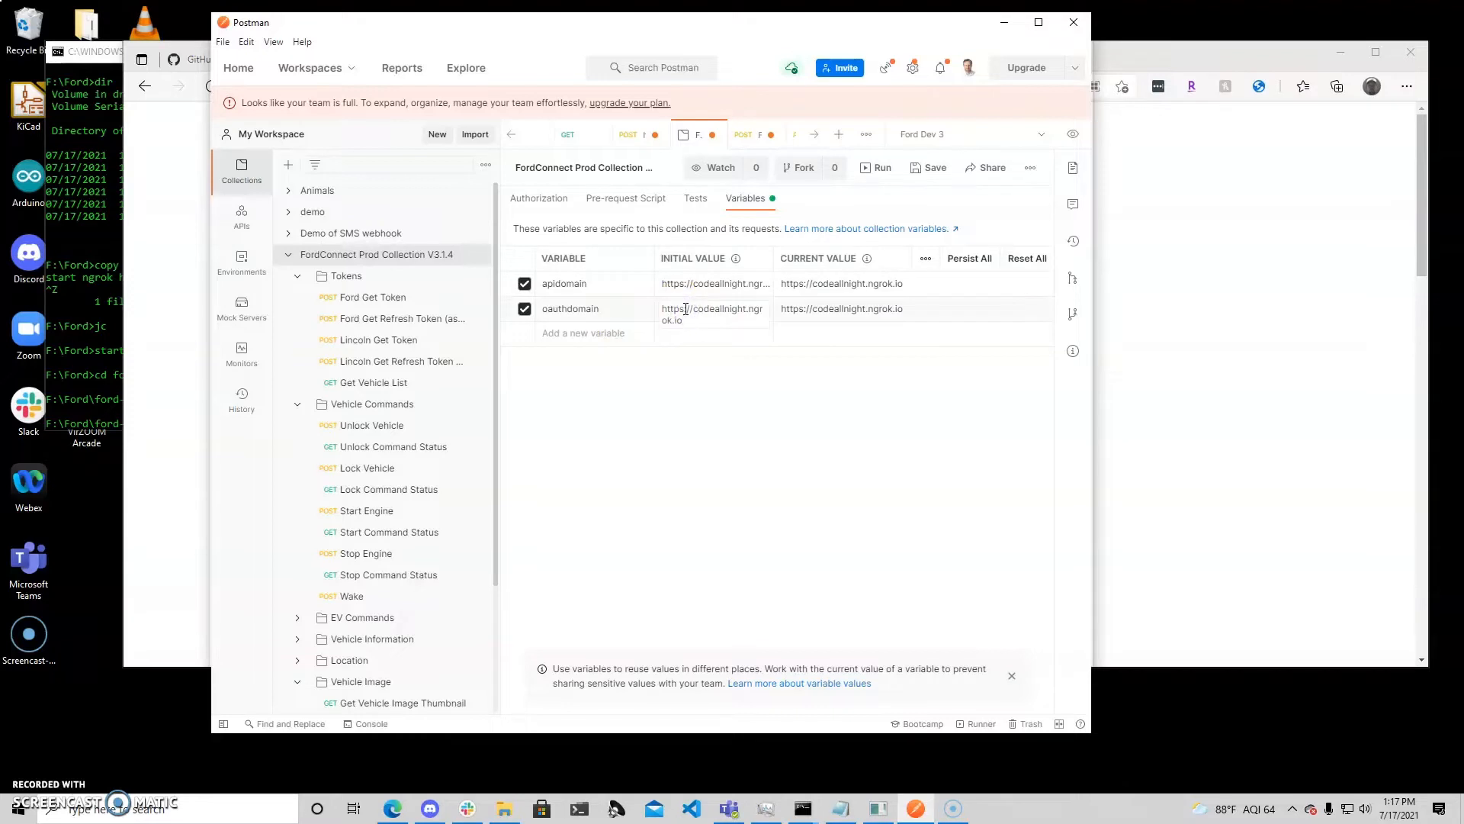
key("ctrl+a")
key("ctrl+v")
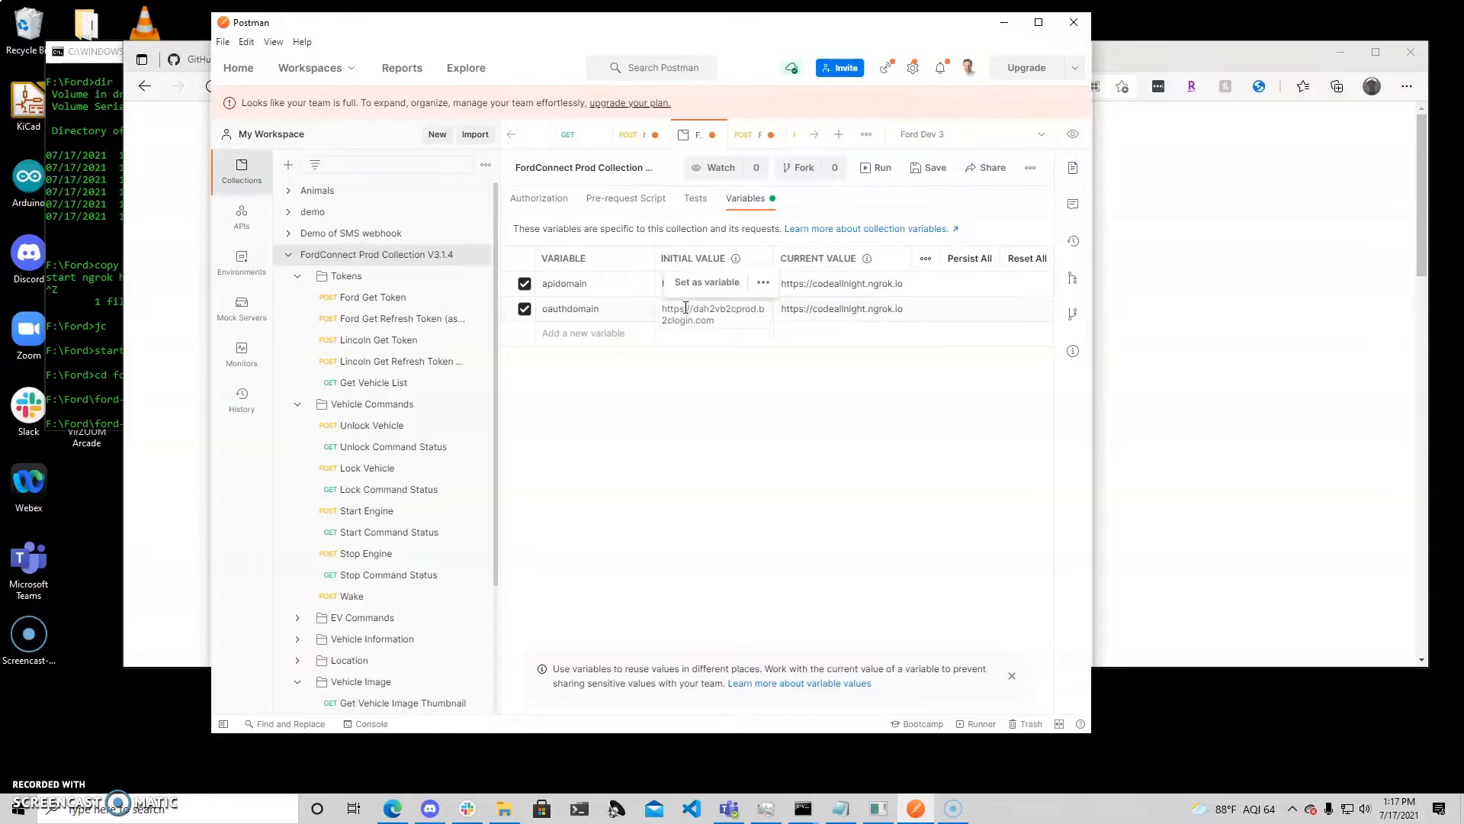
left_click(930, 167)
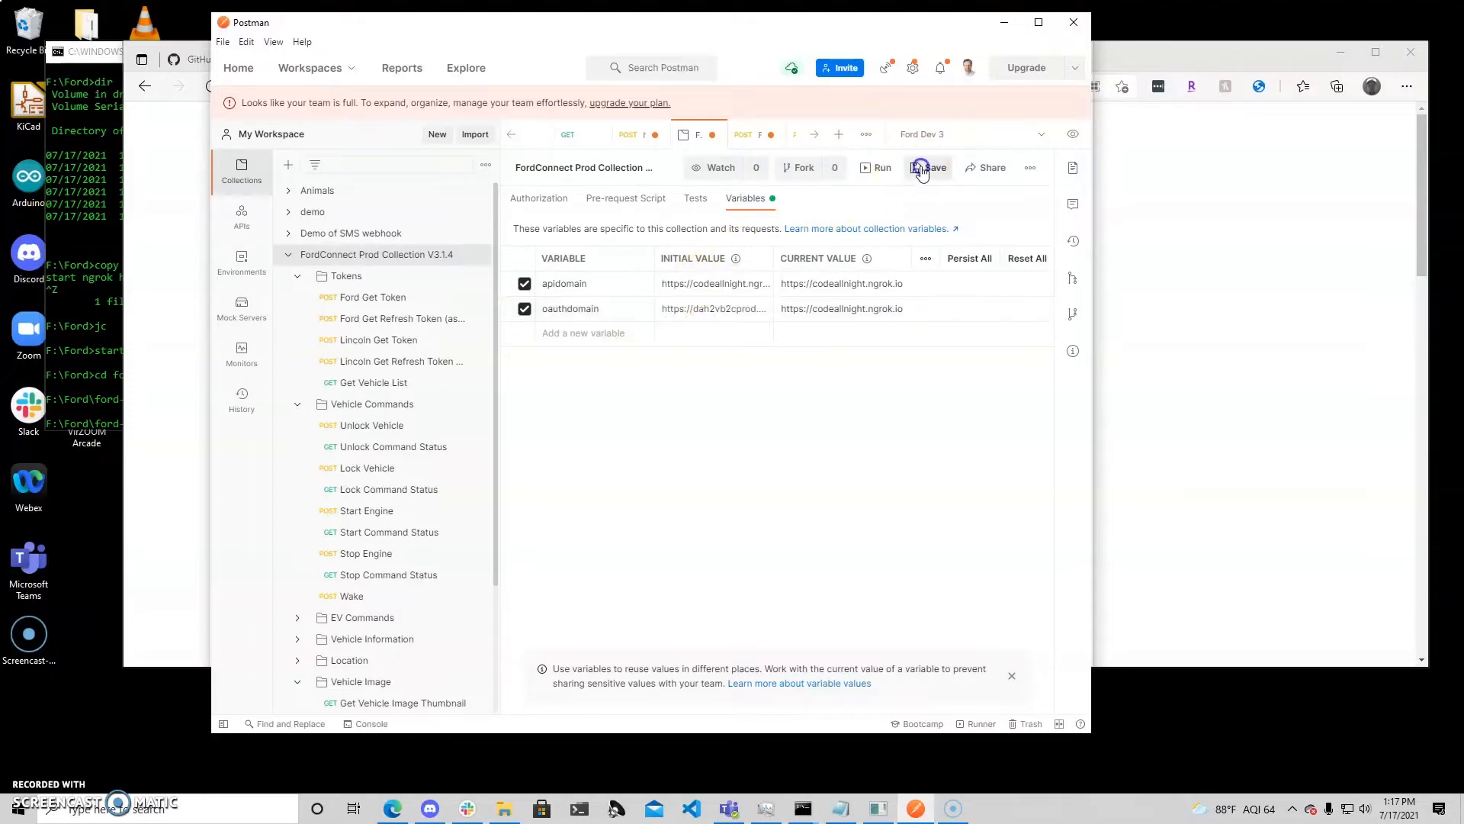
left_click(345, 382)
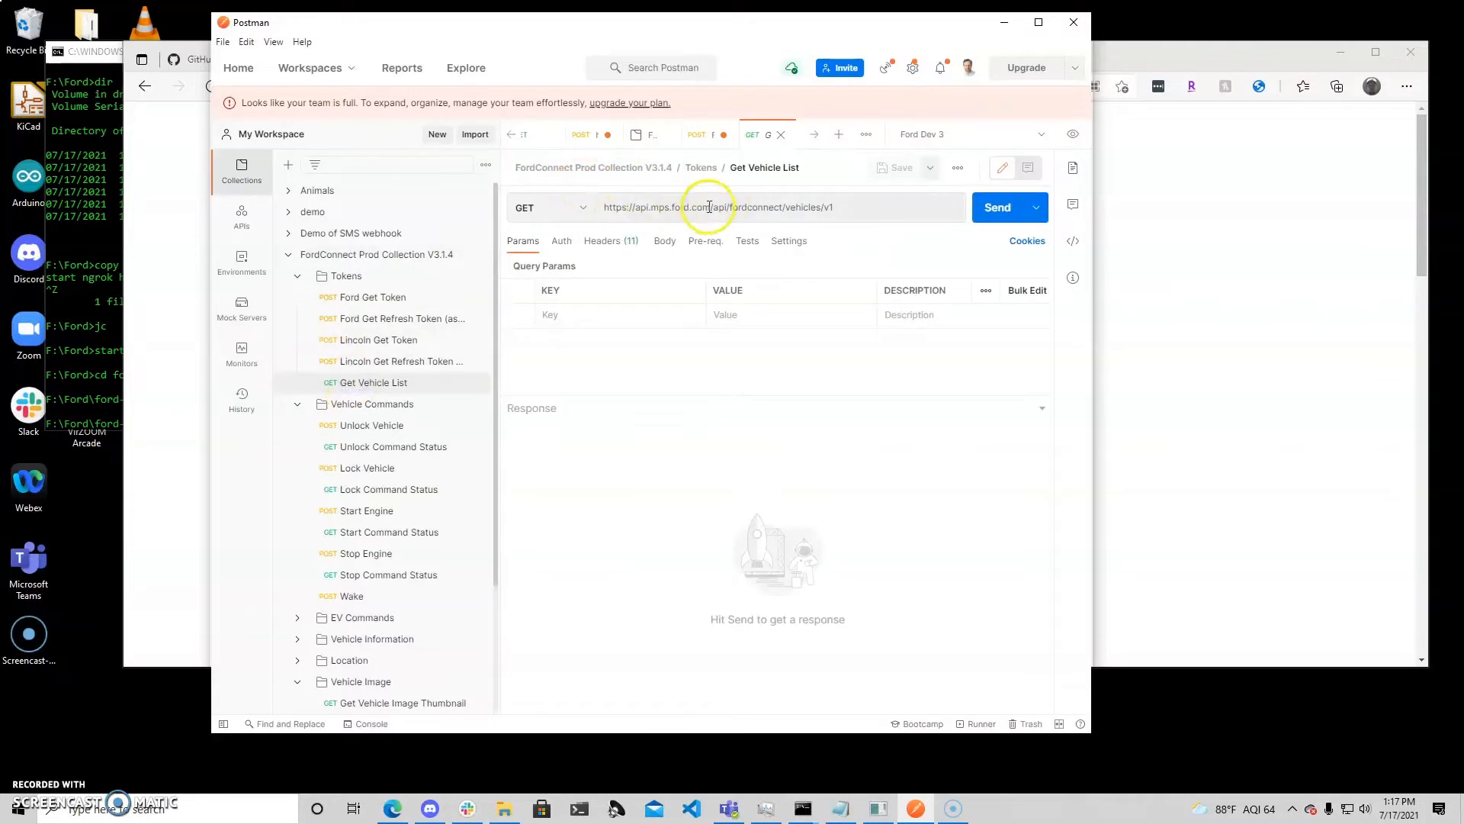
left_click_drag(709, 207, 558, 207)
key("ctrl+c")
left_click(373, 258)
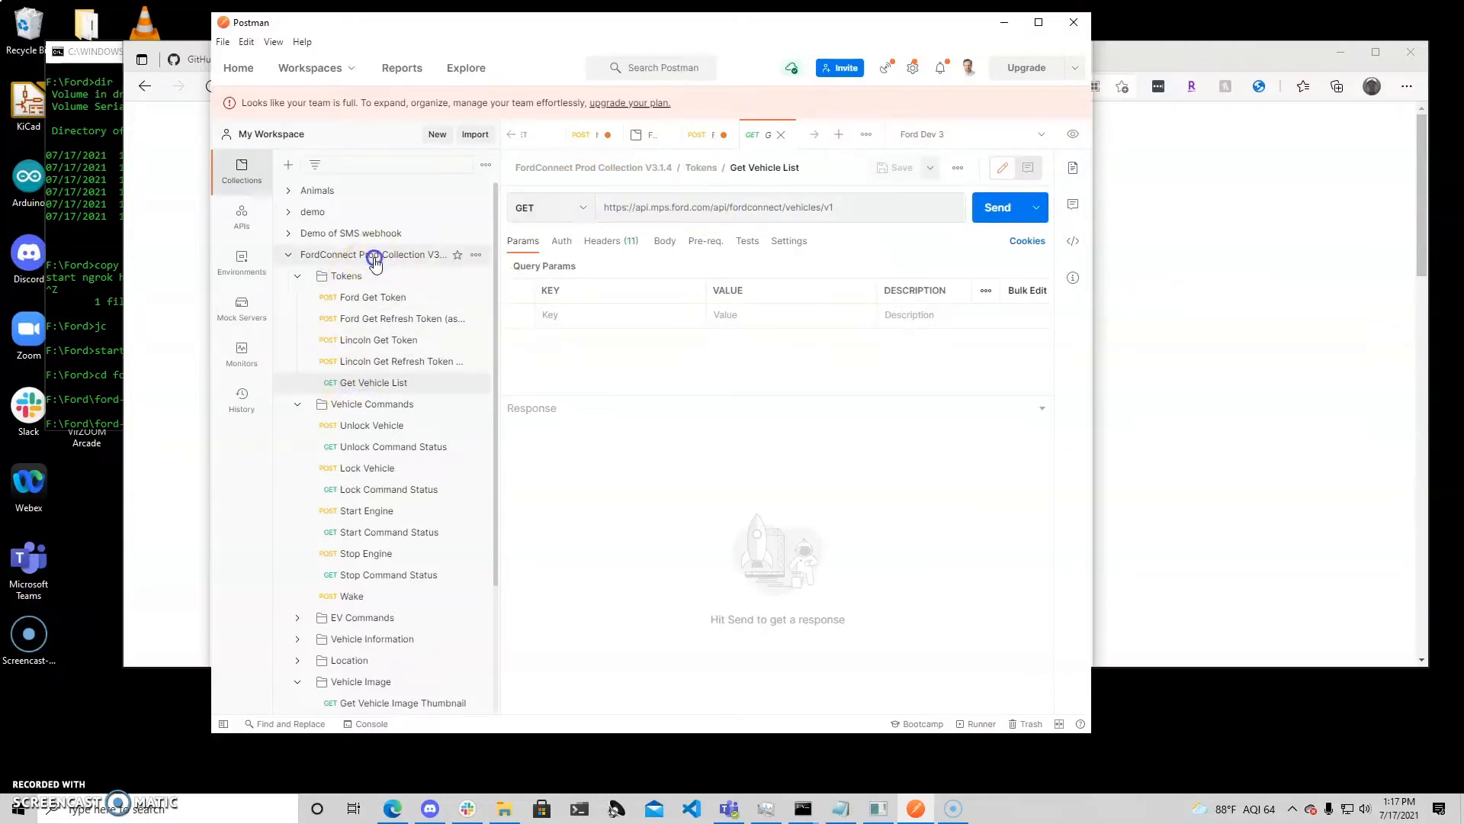
left_click_drag(736, 290, 676, 291)
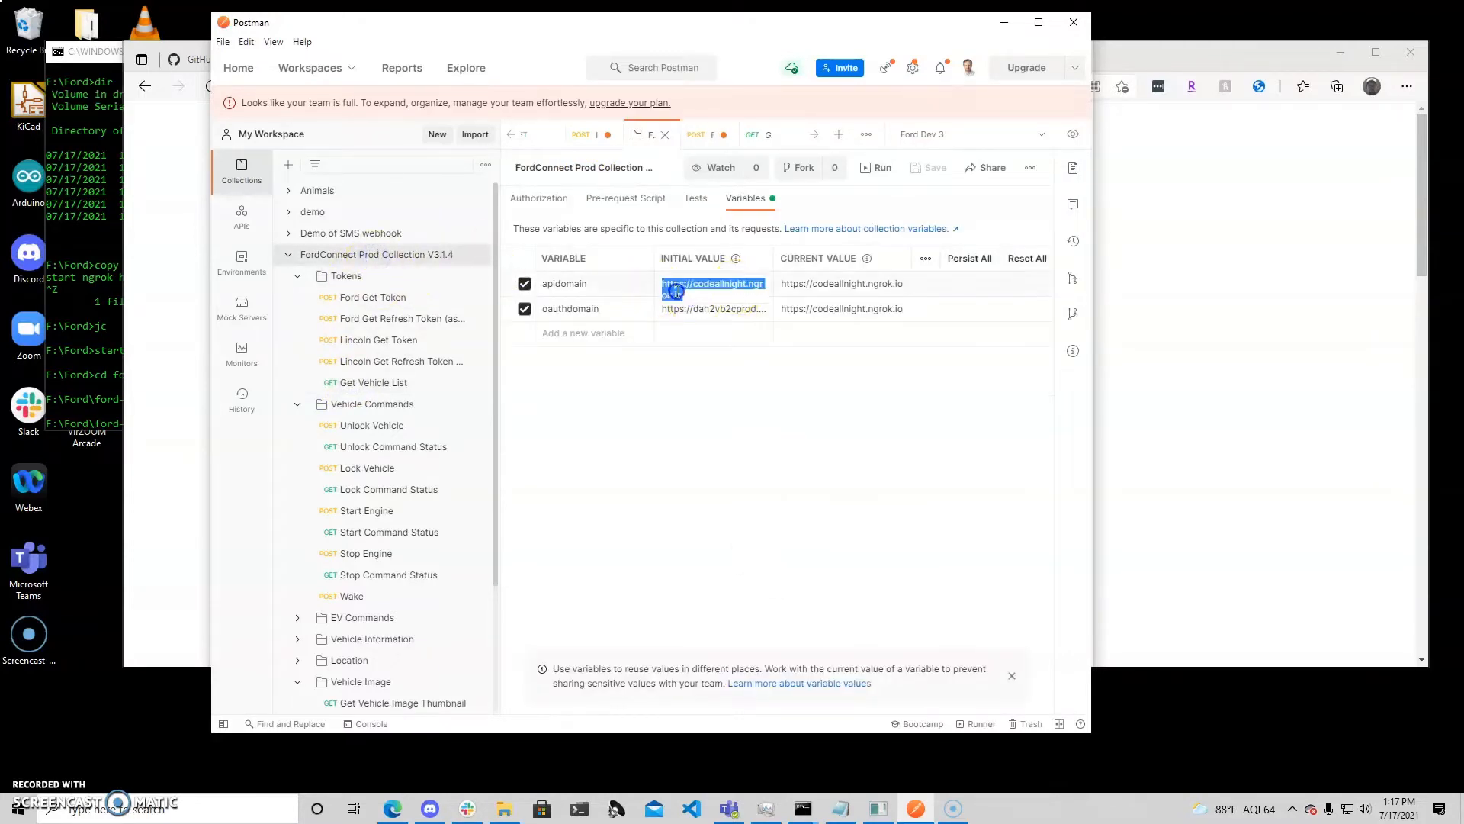
key("ctrl+v")
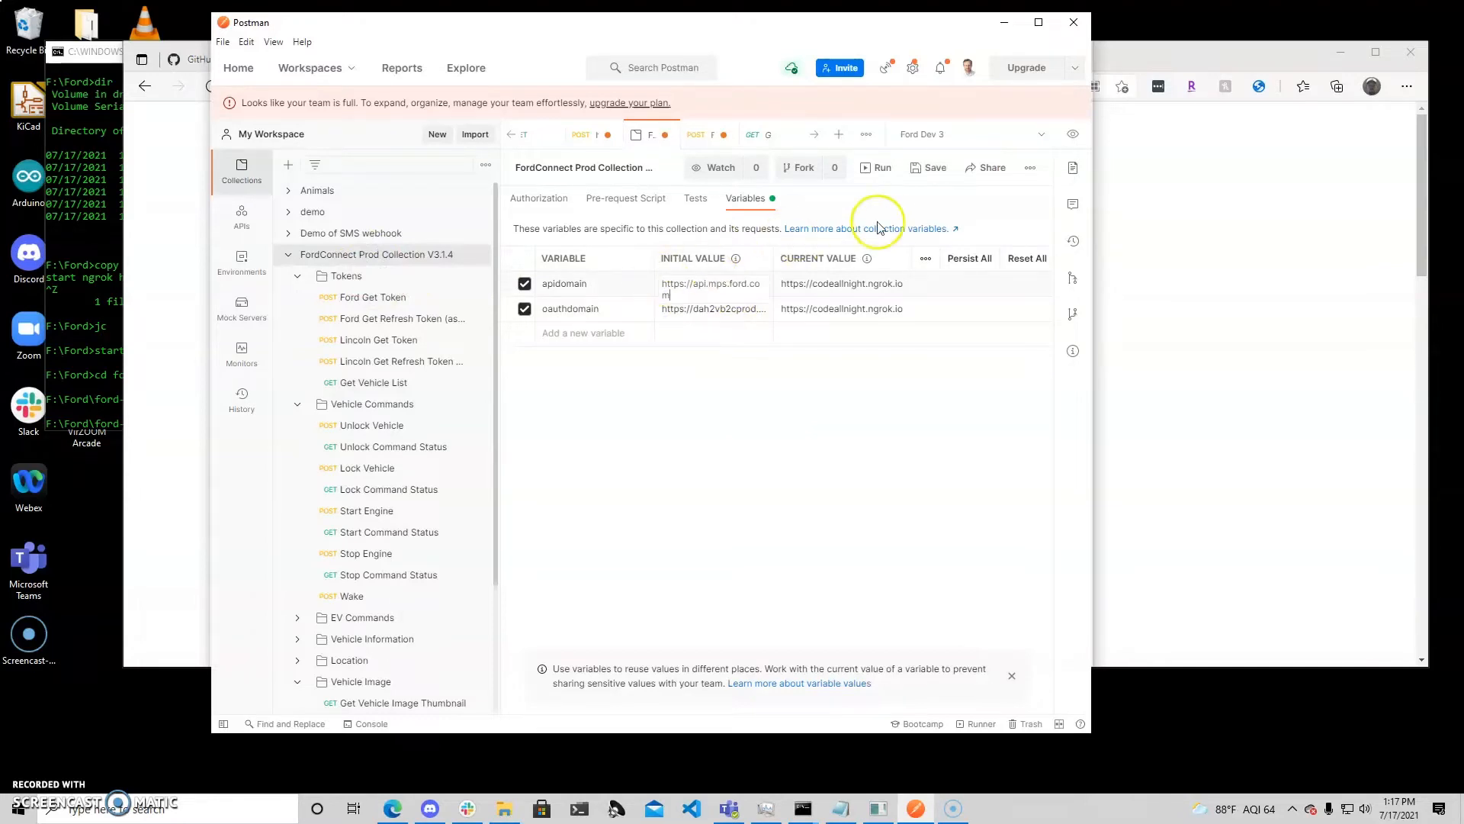
left_click(928, 167)
left_click(742, 283)
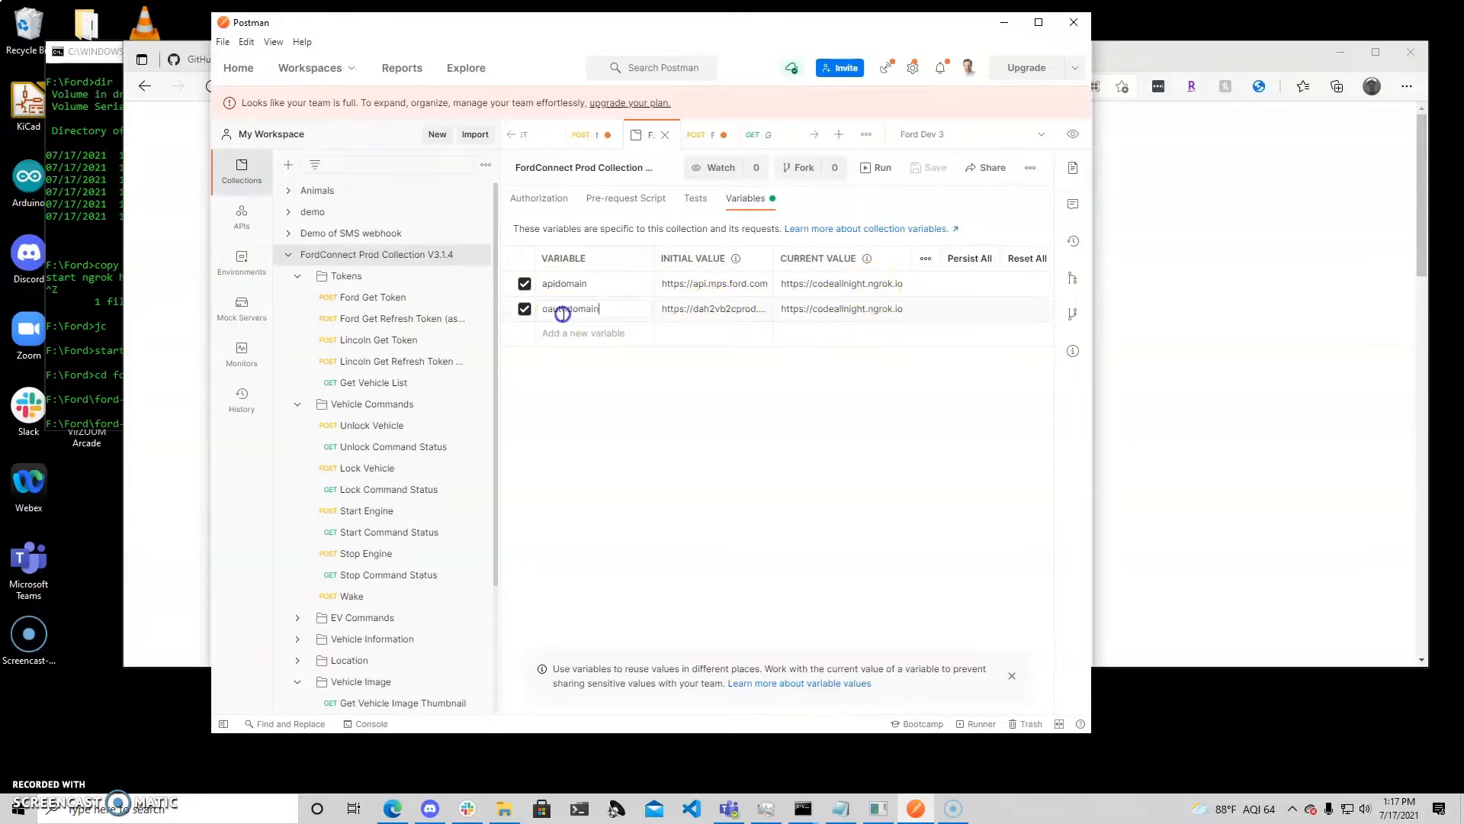
- Copy {{oauthdomain}} from the Ford Get Token request URL and replace the domain in the Ford Get Refresh Token request URL with it
left_click(416, 297)
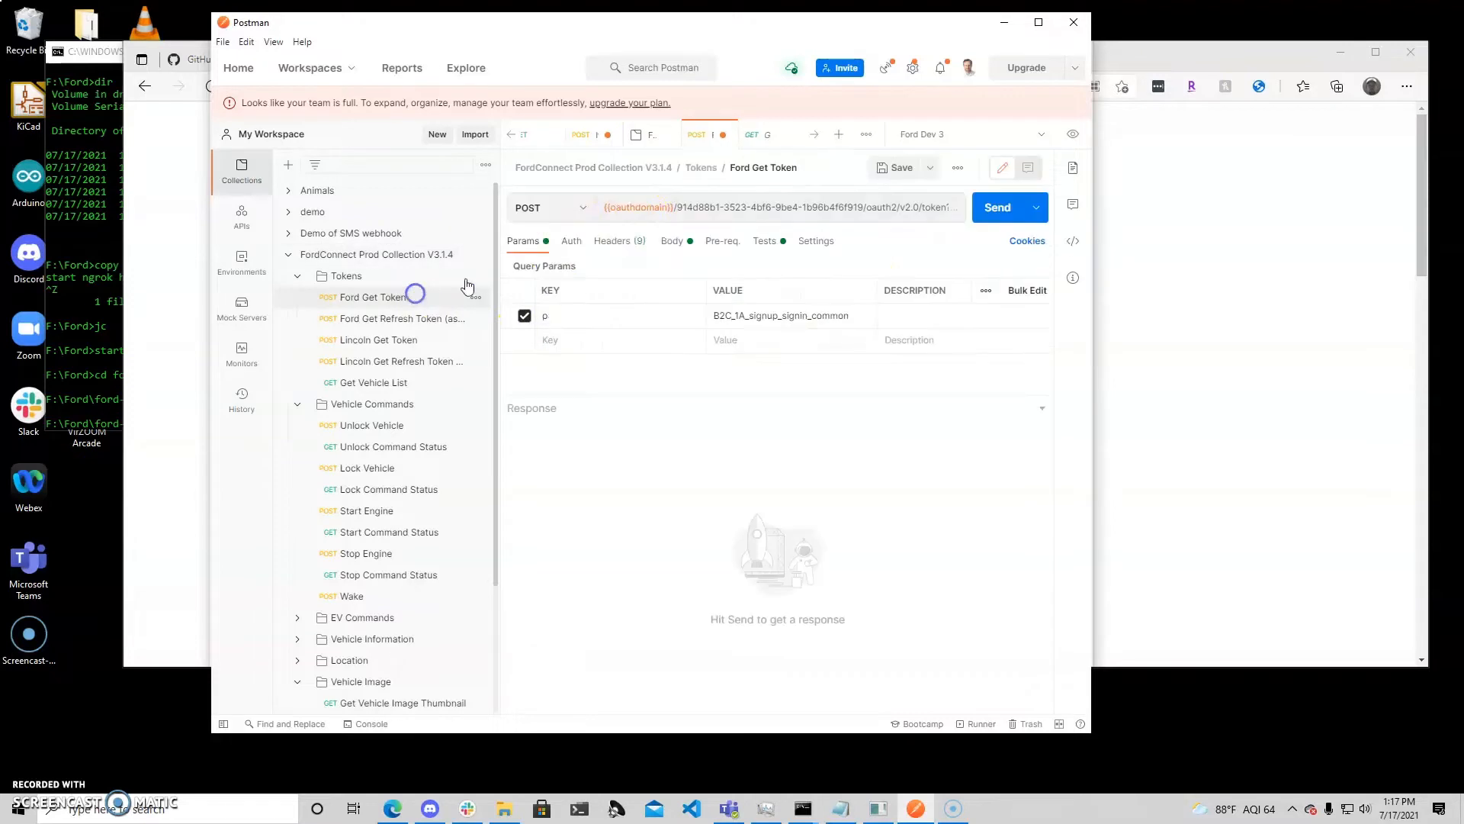
double_click(657, 208)
key("ctrl+c")
left_click(379, 318)
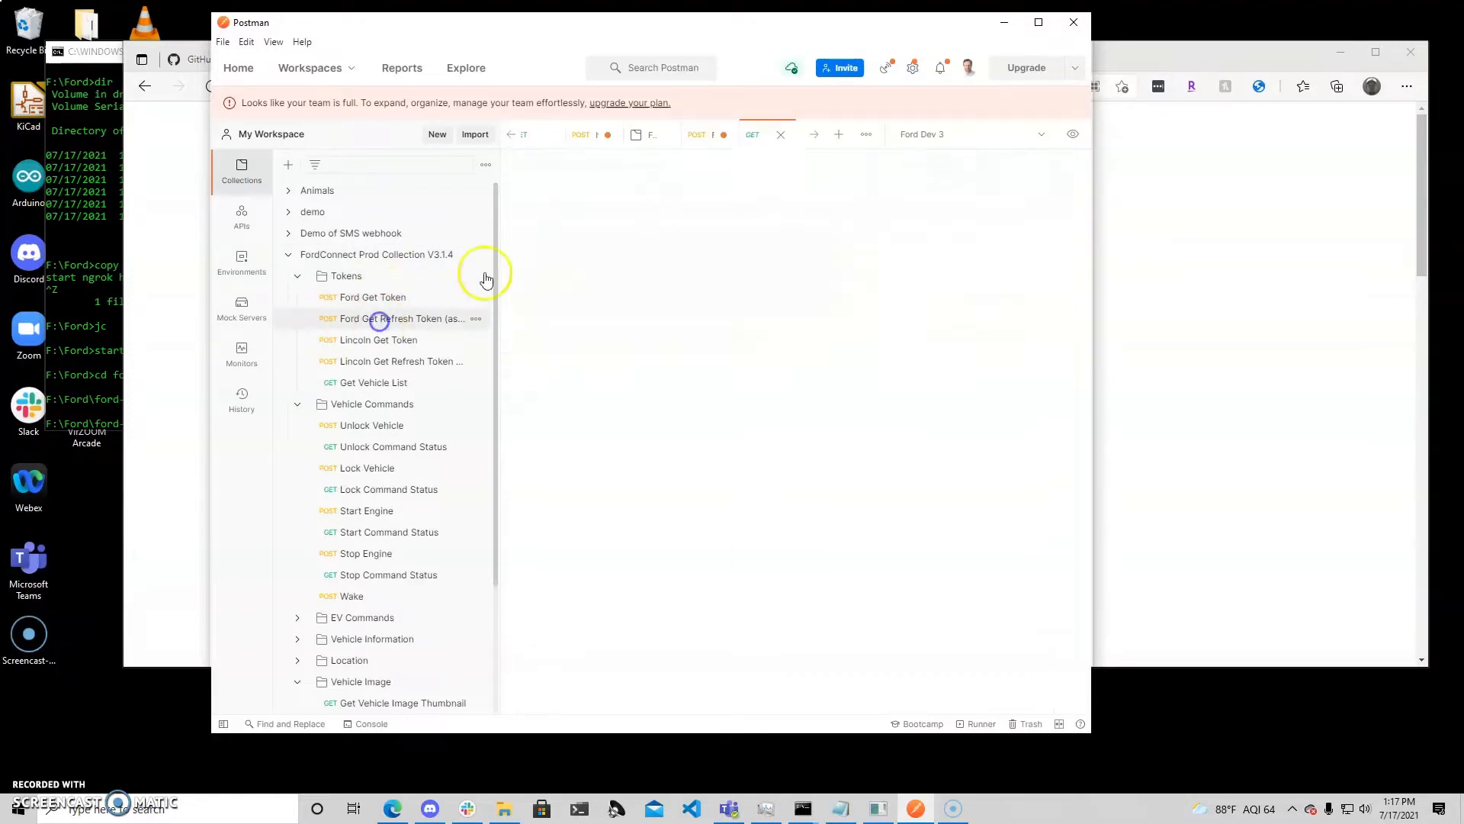
left_click(760, 207)
left_click_drag(760, 206, 575, 209)
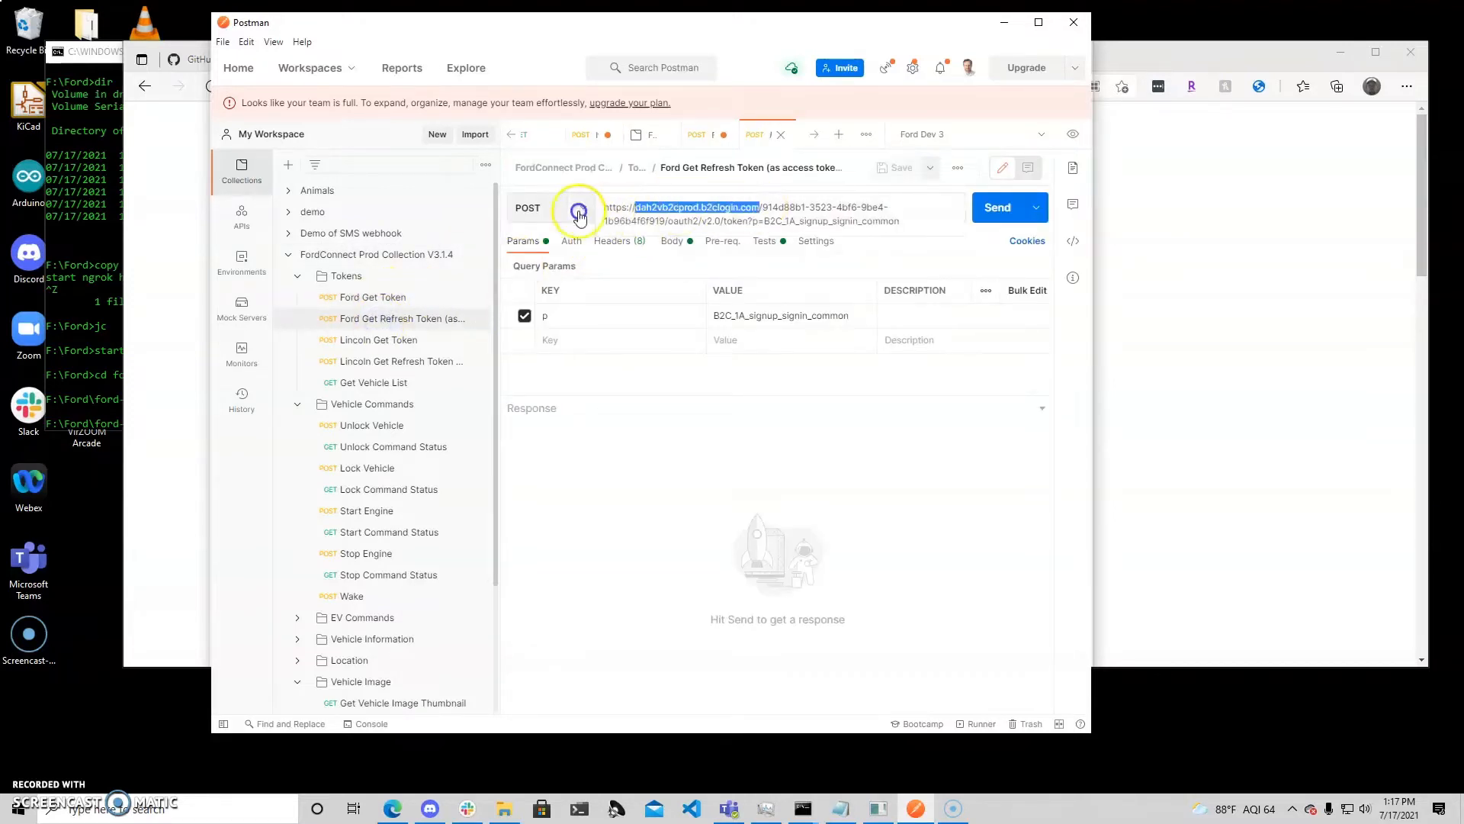
key("ctrl+v")
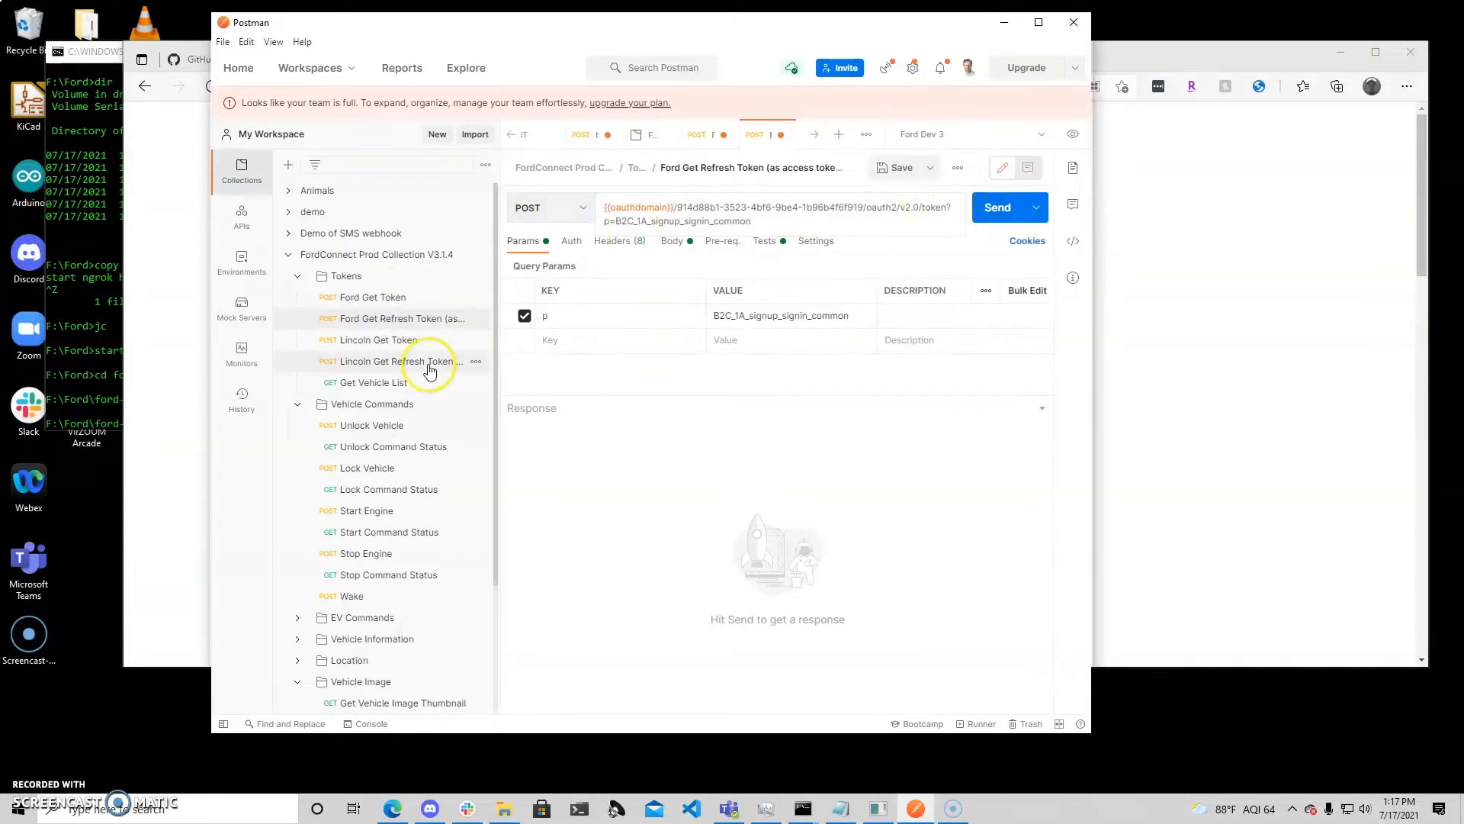
left_click(419, 336)
left_click(760, 207)
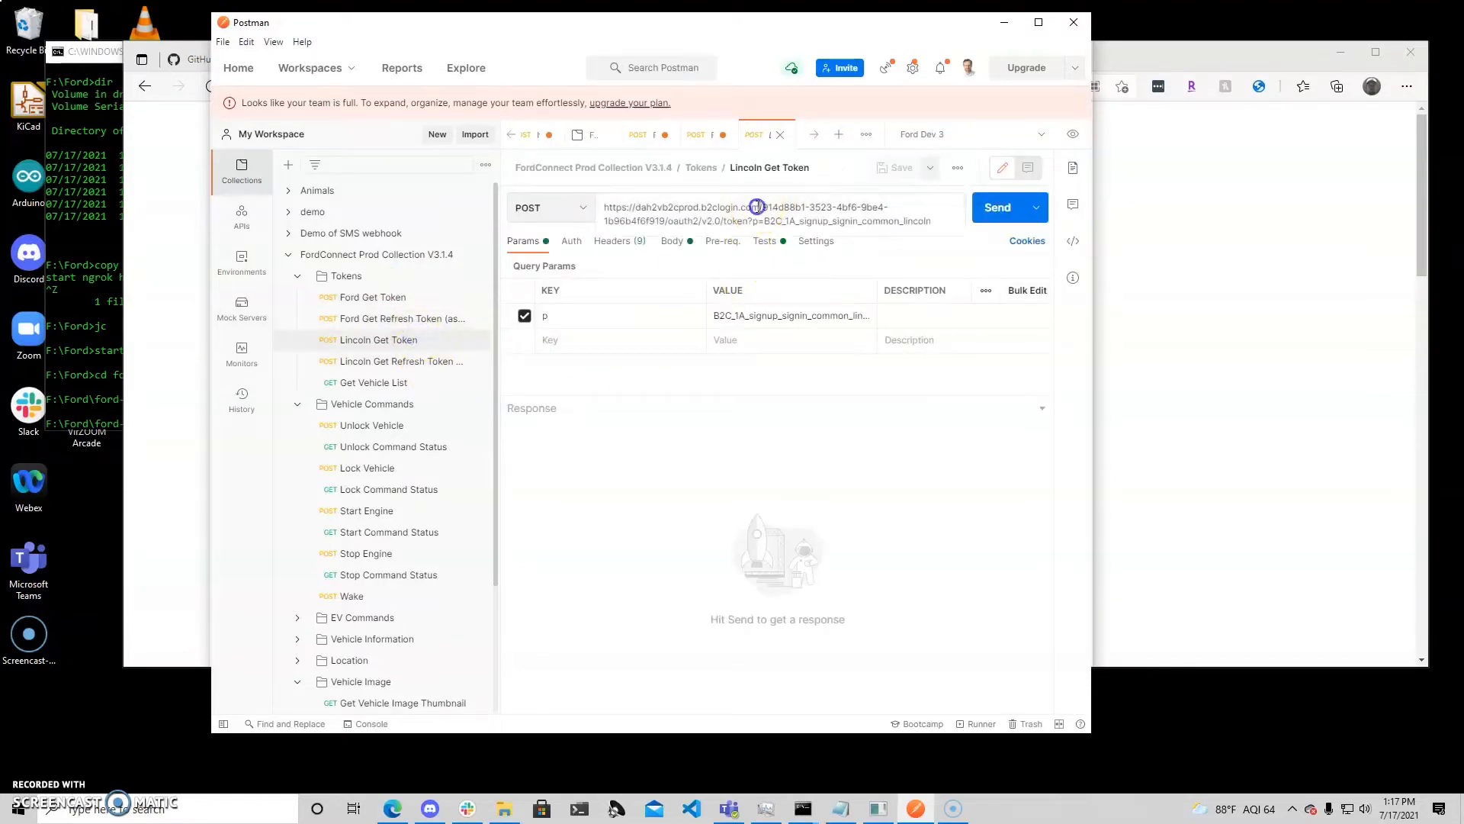
left_click_drag(760, 207, 604, 207)
key("ctrl+v")
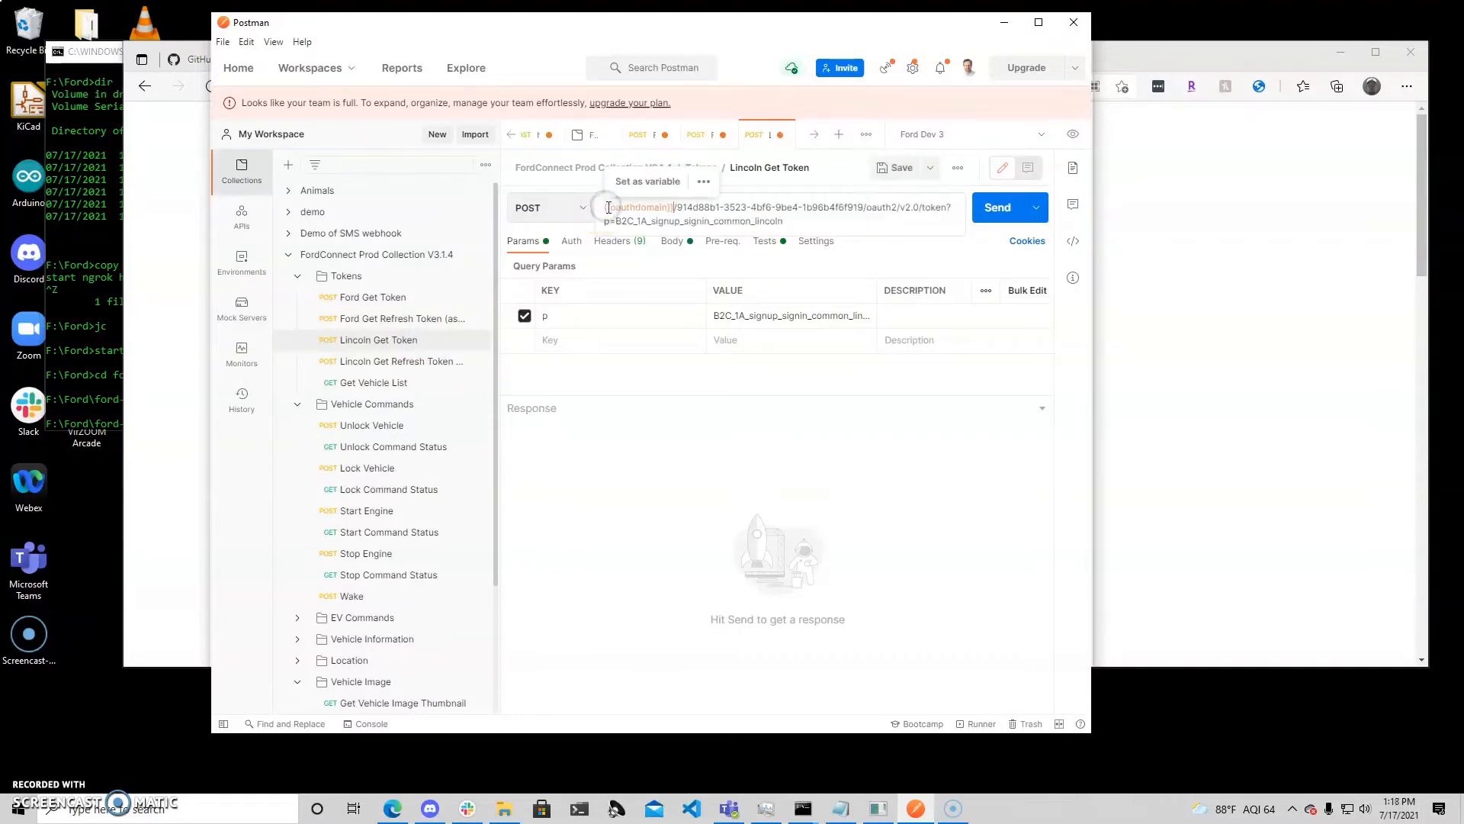
left_click(423, 362)
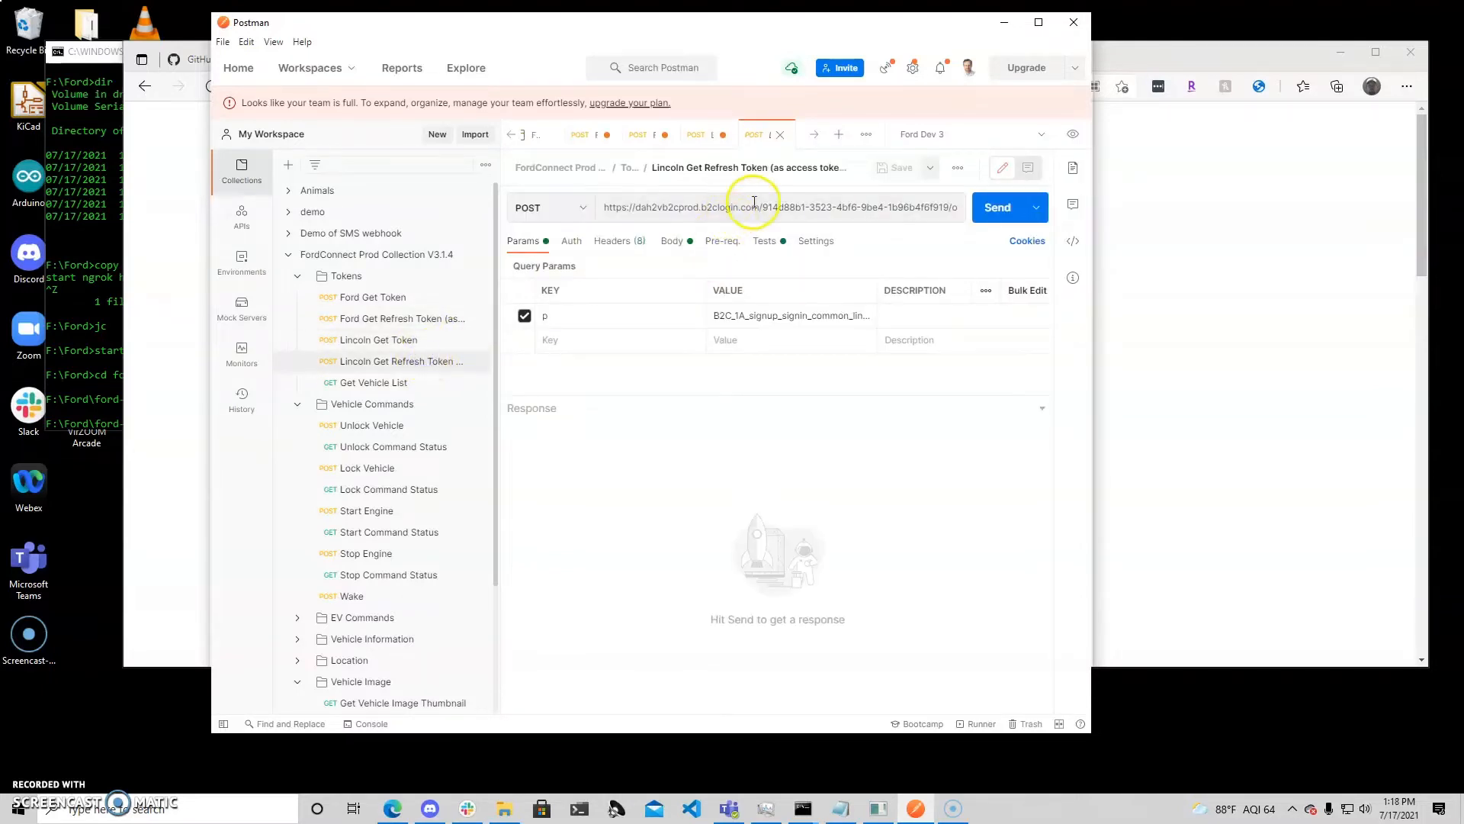
left_click_drag(758, 207, 593, 216)
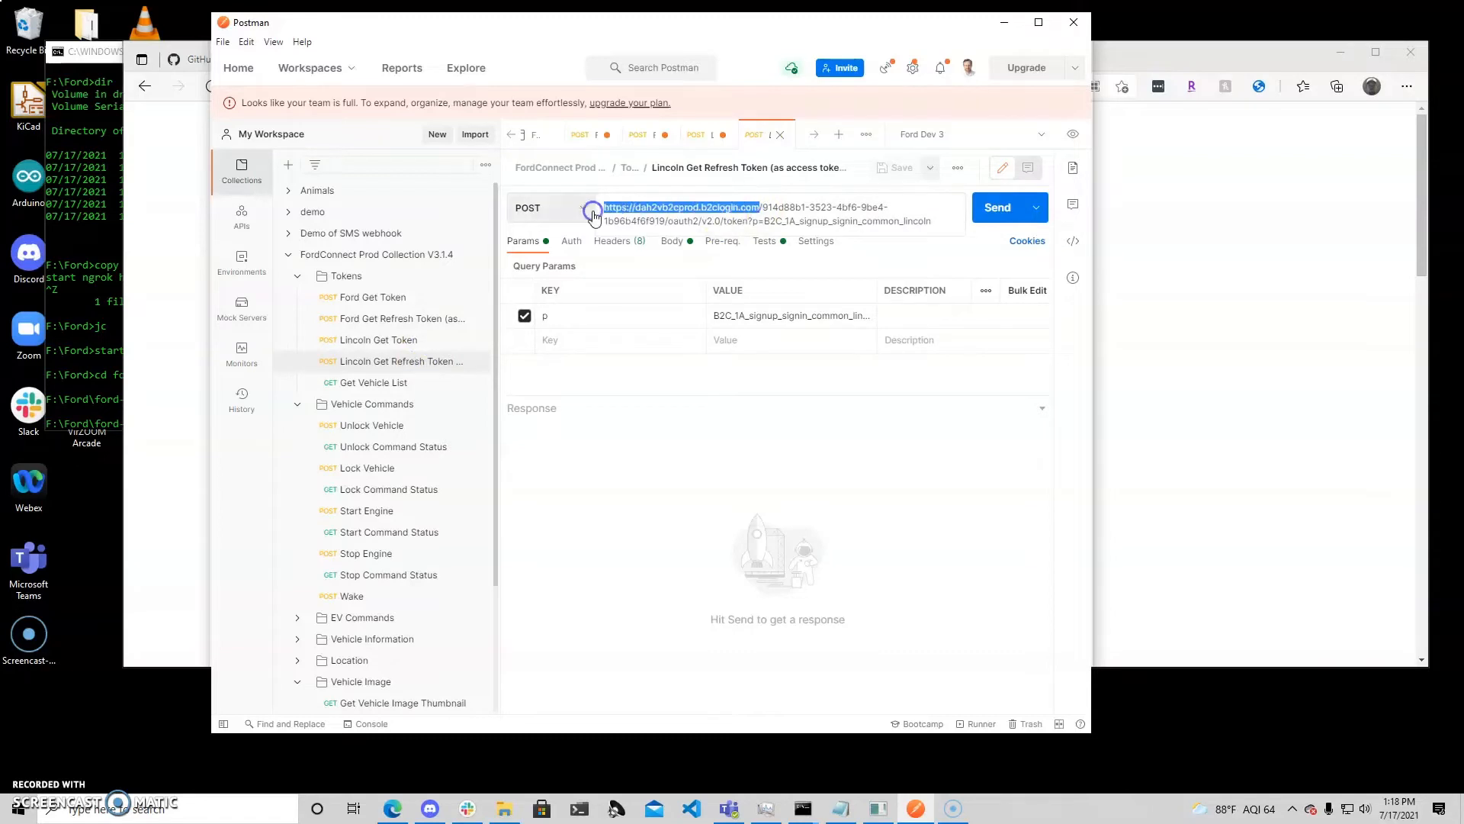
left_click(408, 381)
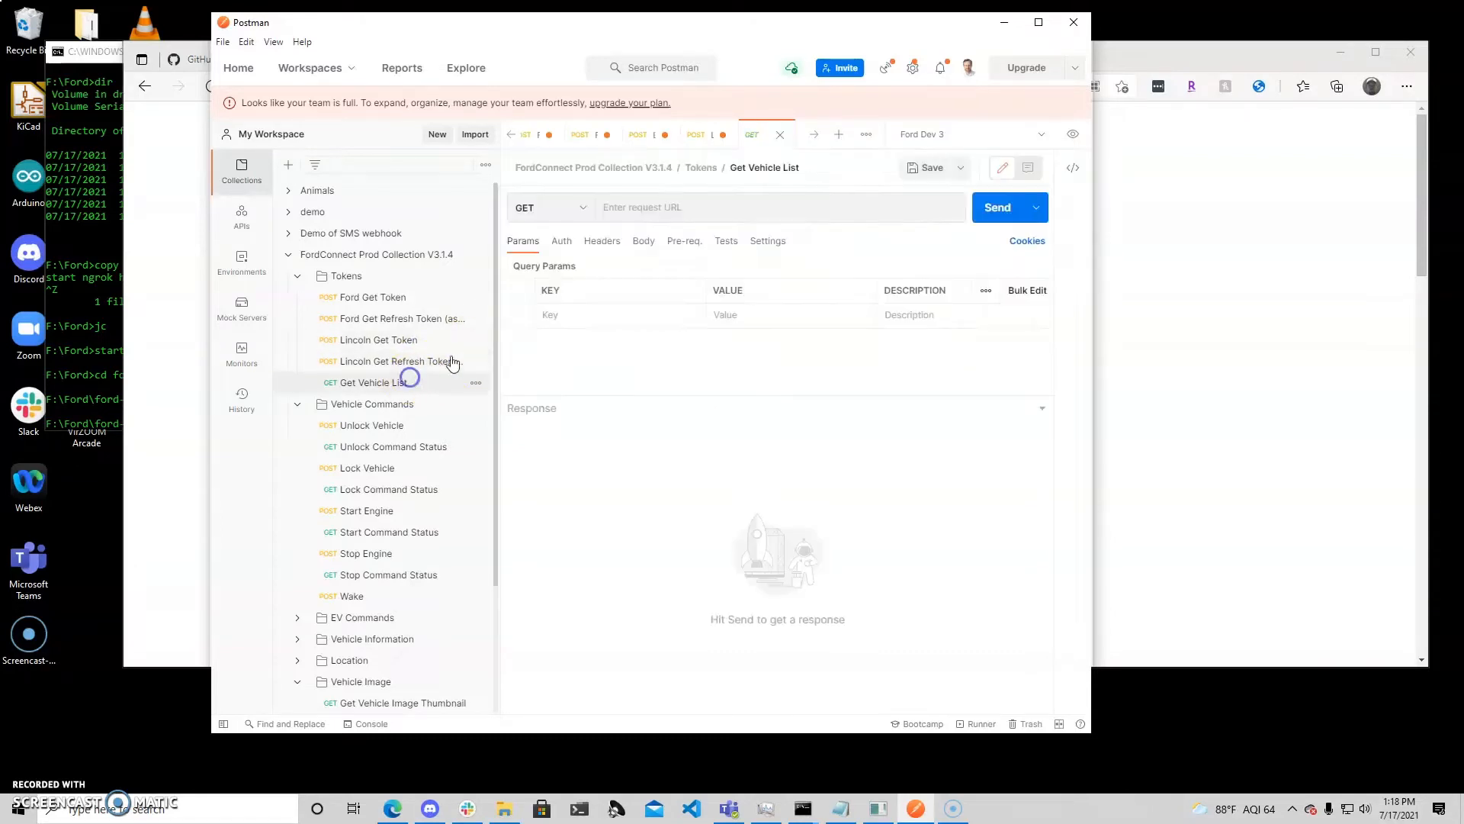
left_click(708, 206)
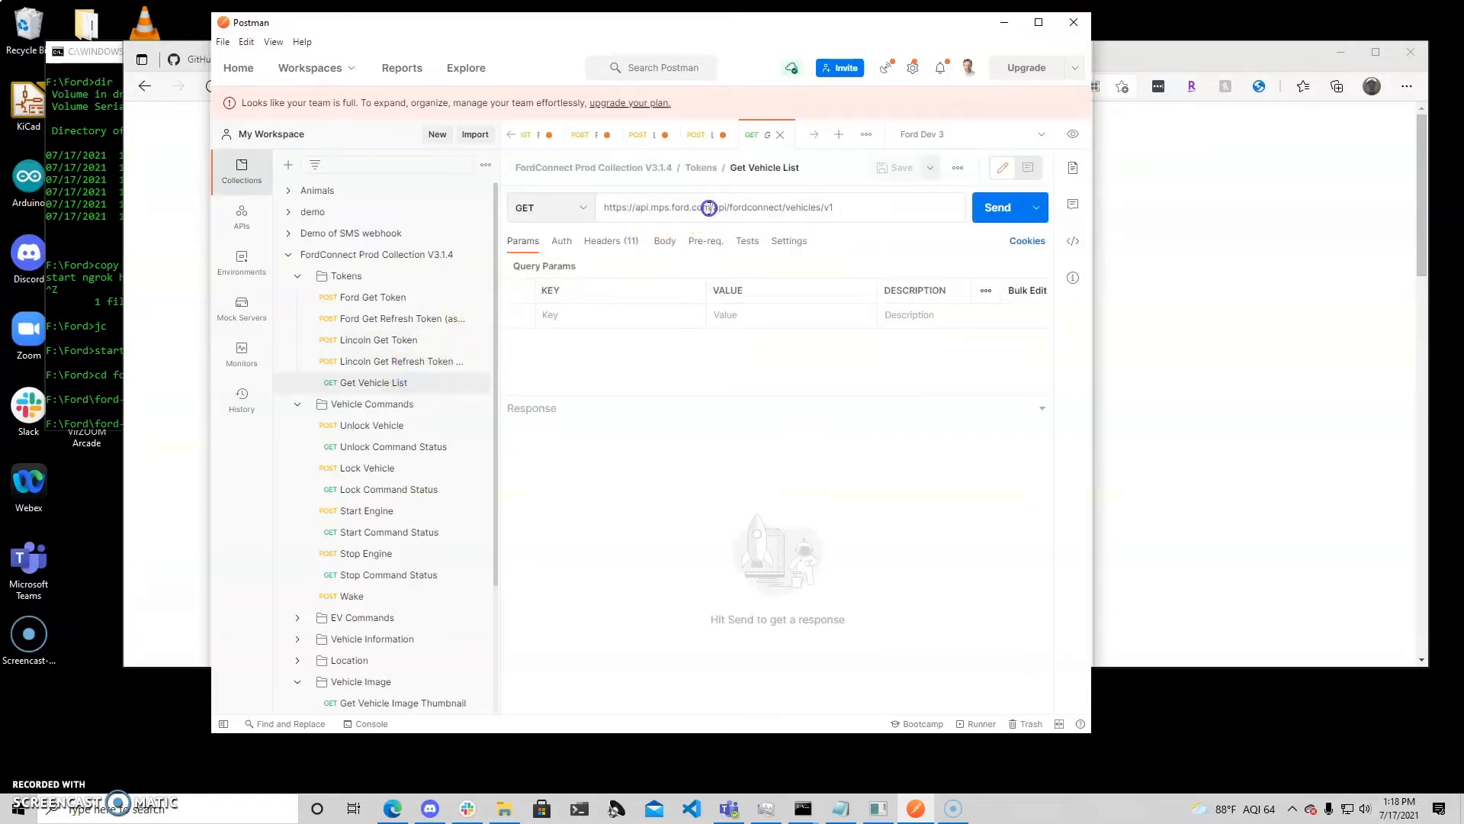
left_click_drag(708, 207, 504, 208)
type("{{")
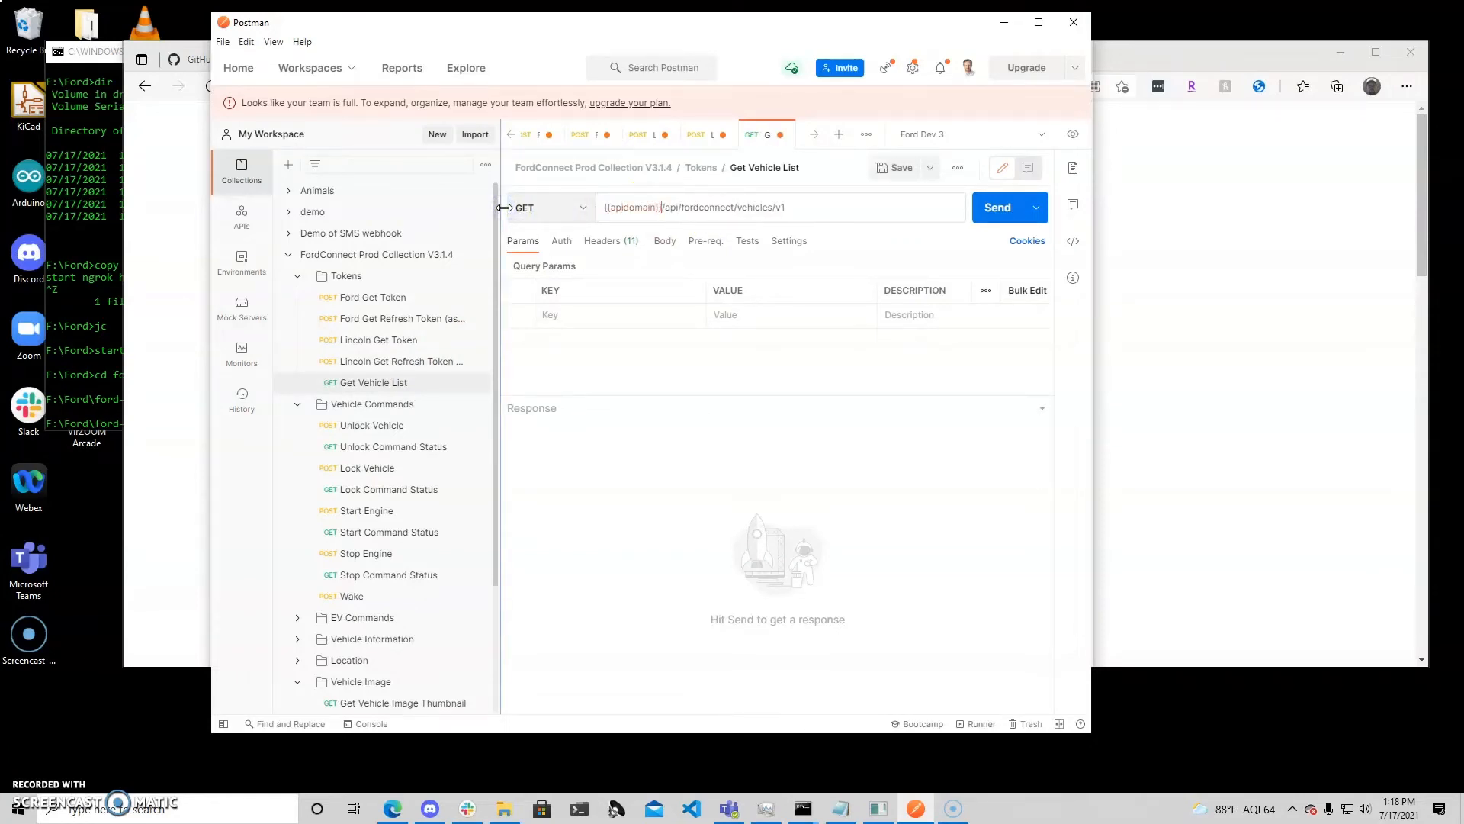
left_click(649, 211)
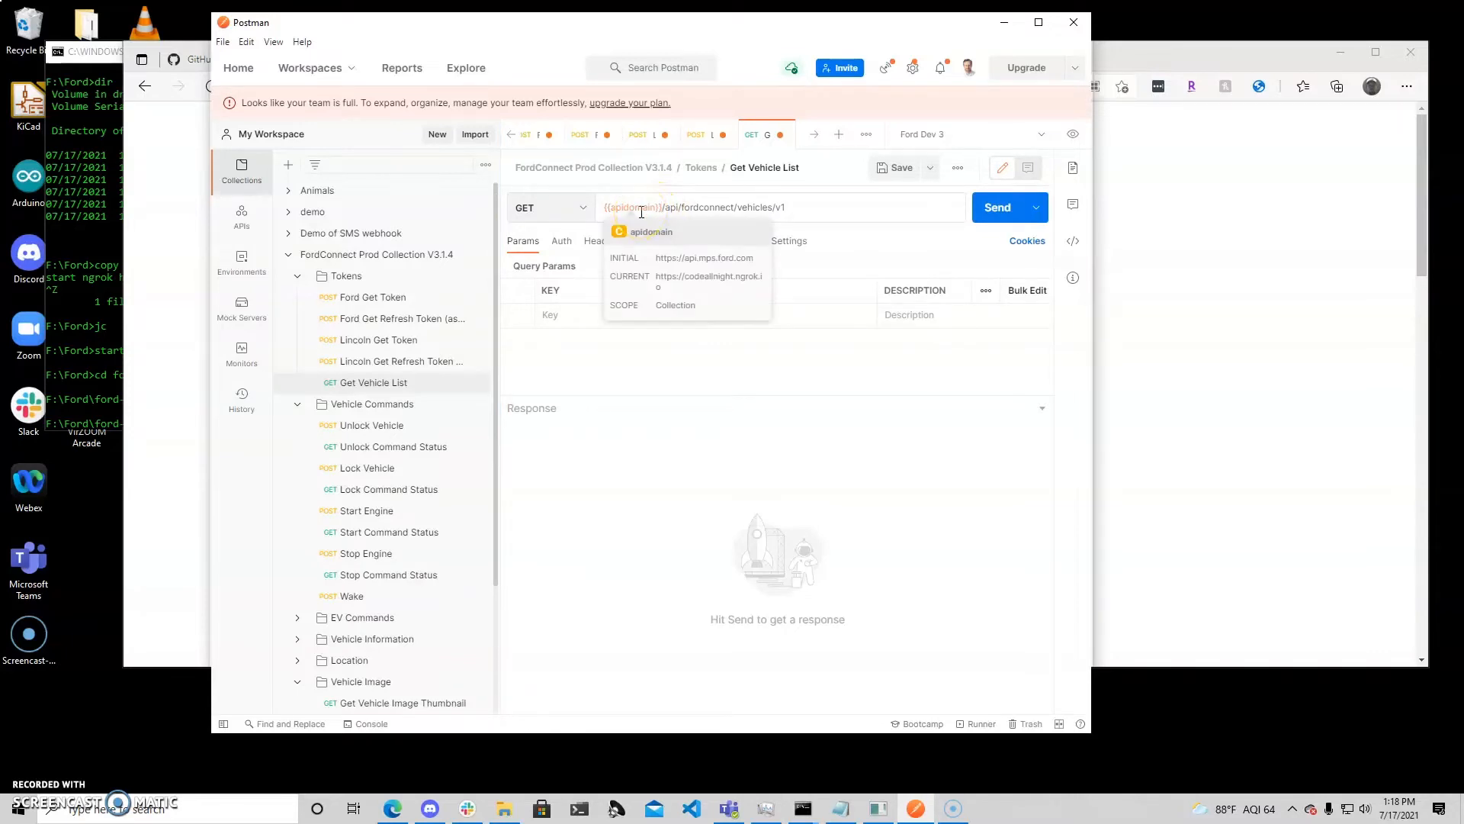
- Copy {{apidomain}} and replace the domain in the Unlock Vehicle and Unlock Command Status request URLs with it
double_click(642, 213)
key("ctrl+c")
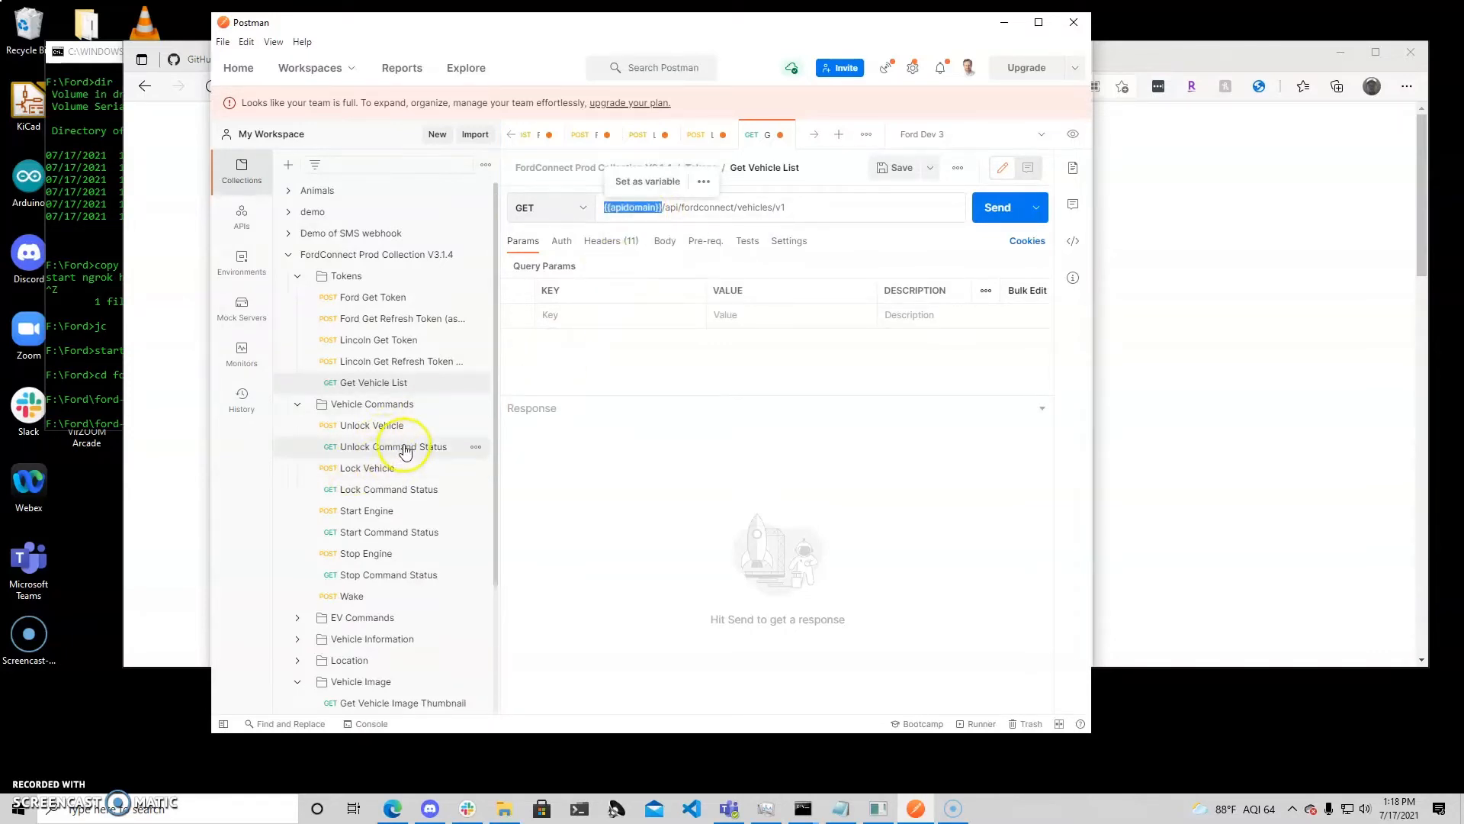
left_click(389, 424)
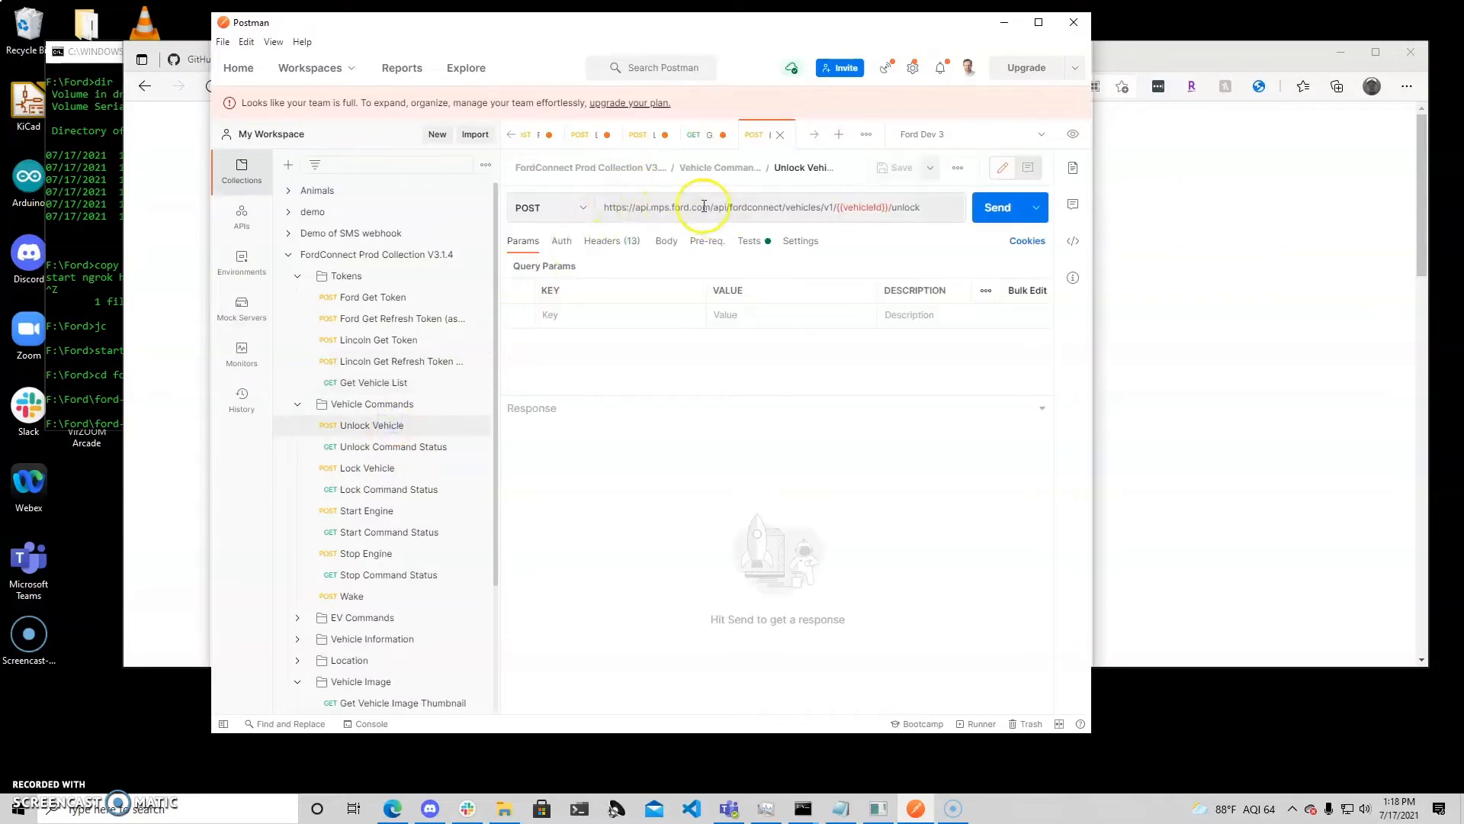
left_click_drag(709, 207, 575, 216)
key("ctrl+v")
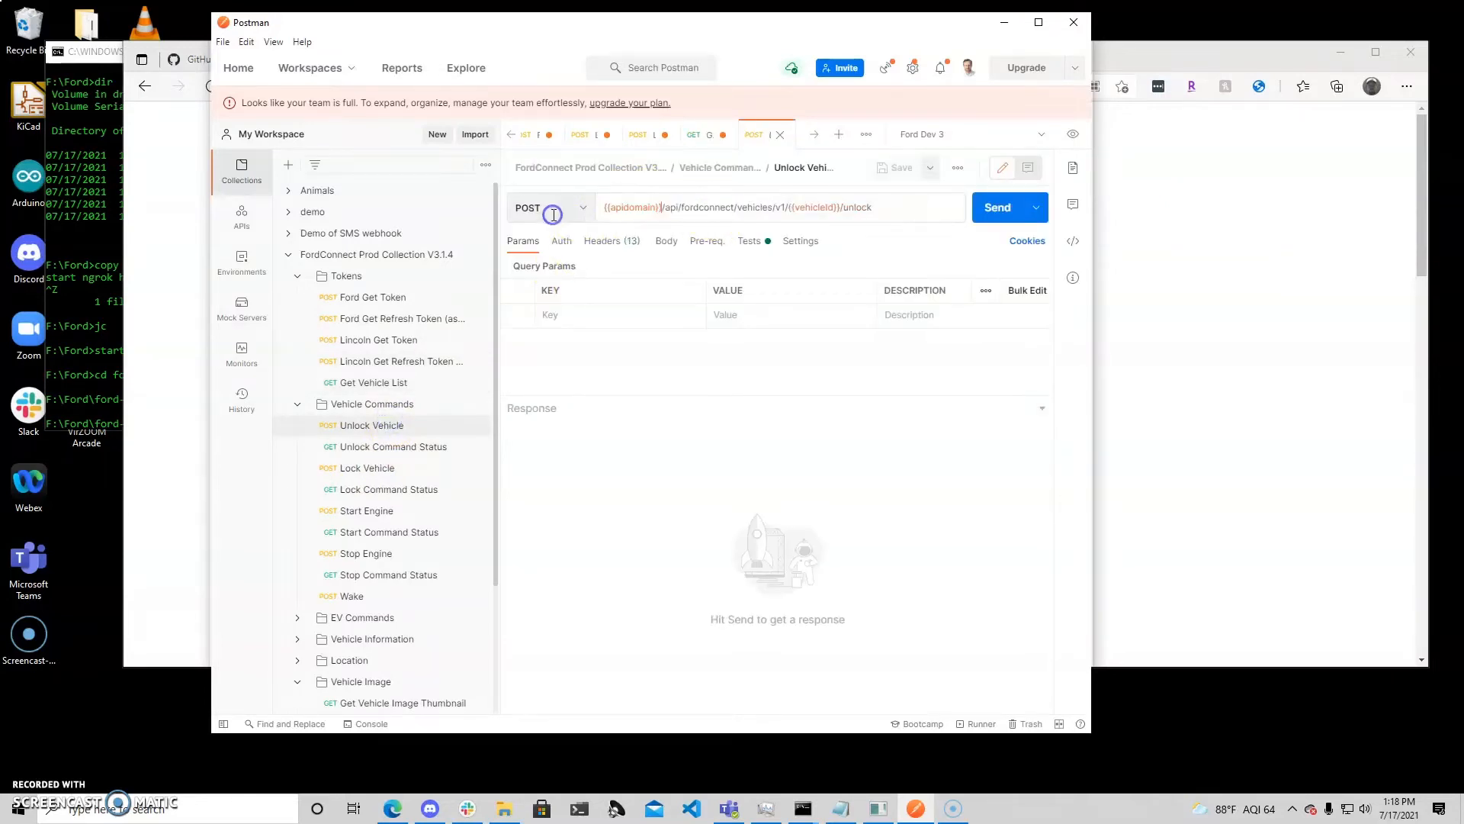
left_click(408, 447)
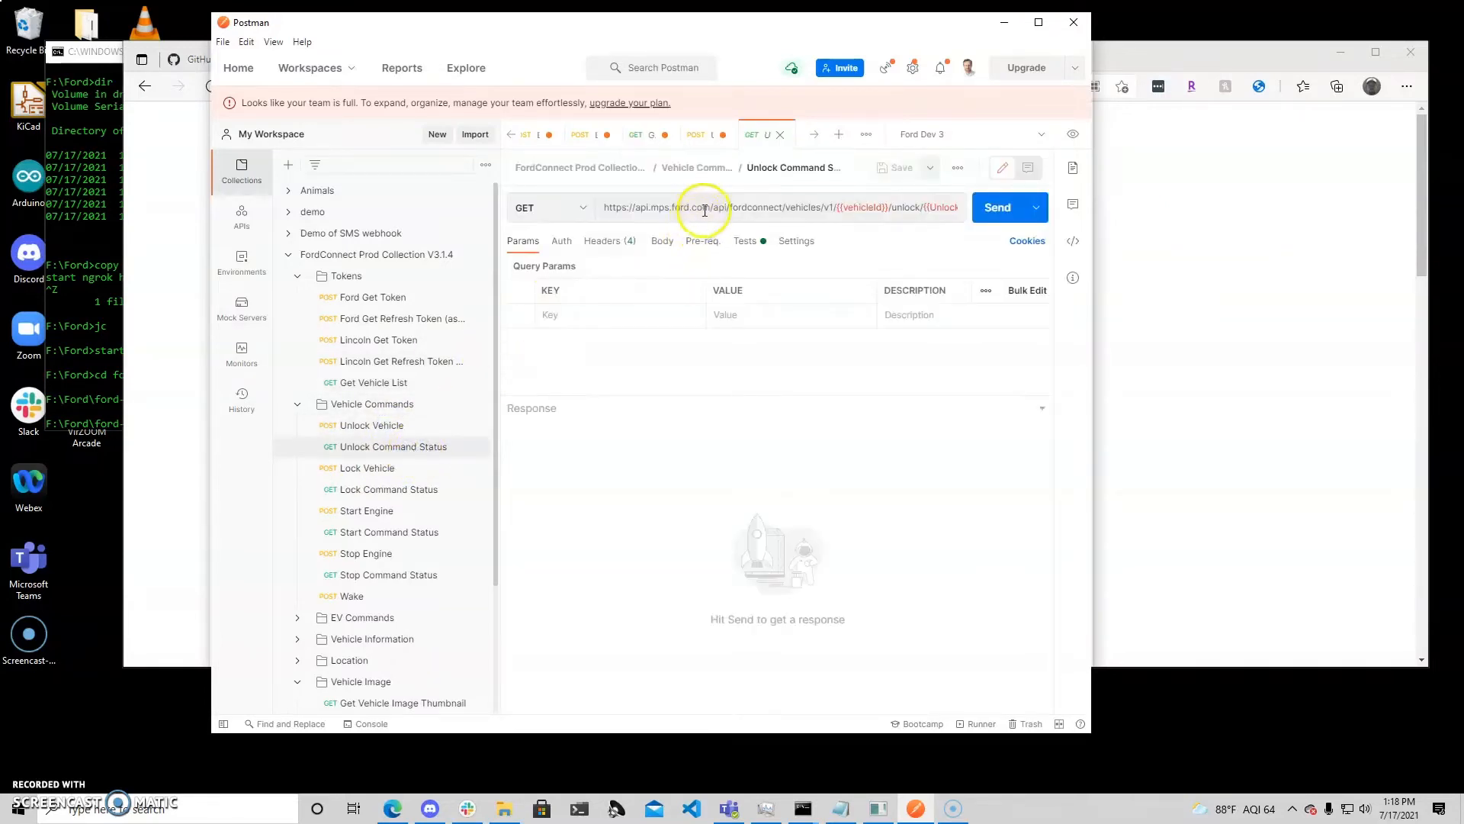
left_click_drag(709, 206, 541, 209)
key("ctrl+v")
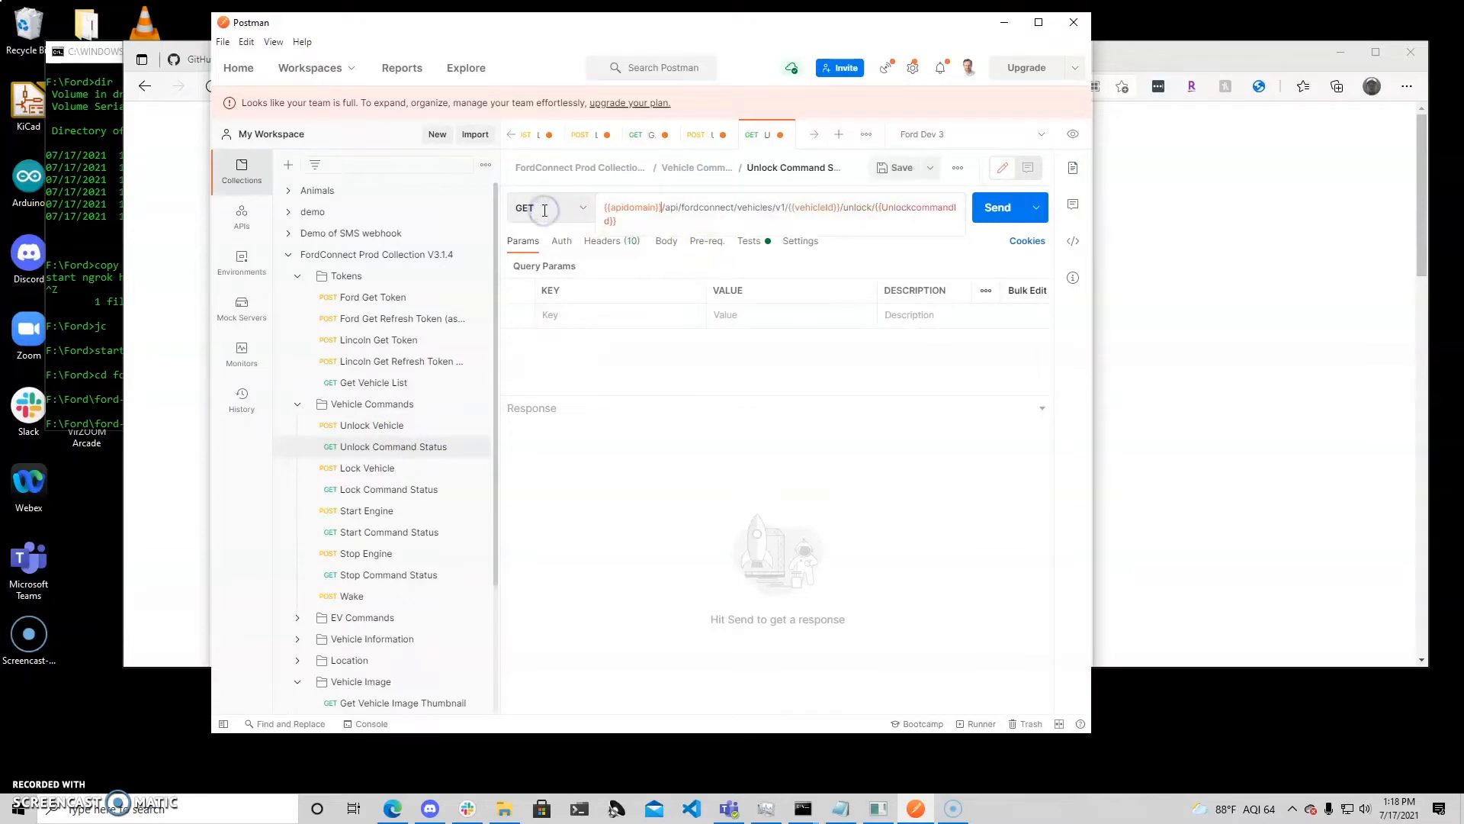
- Replace the domain with {{apidomain}} in the Get Vehicle Image Thumbnail and Get image Full request URLs
scroll(382, 686, "down", 2)
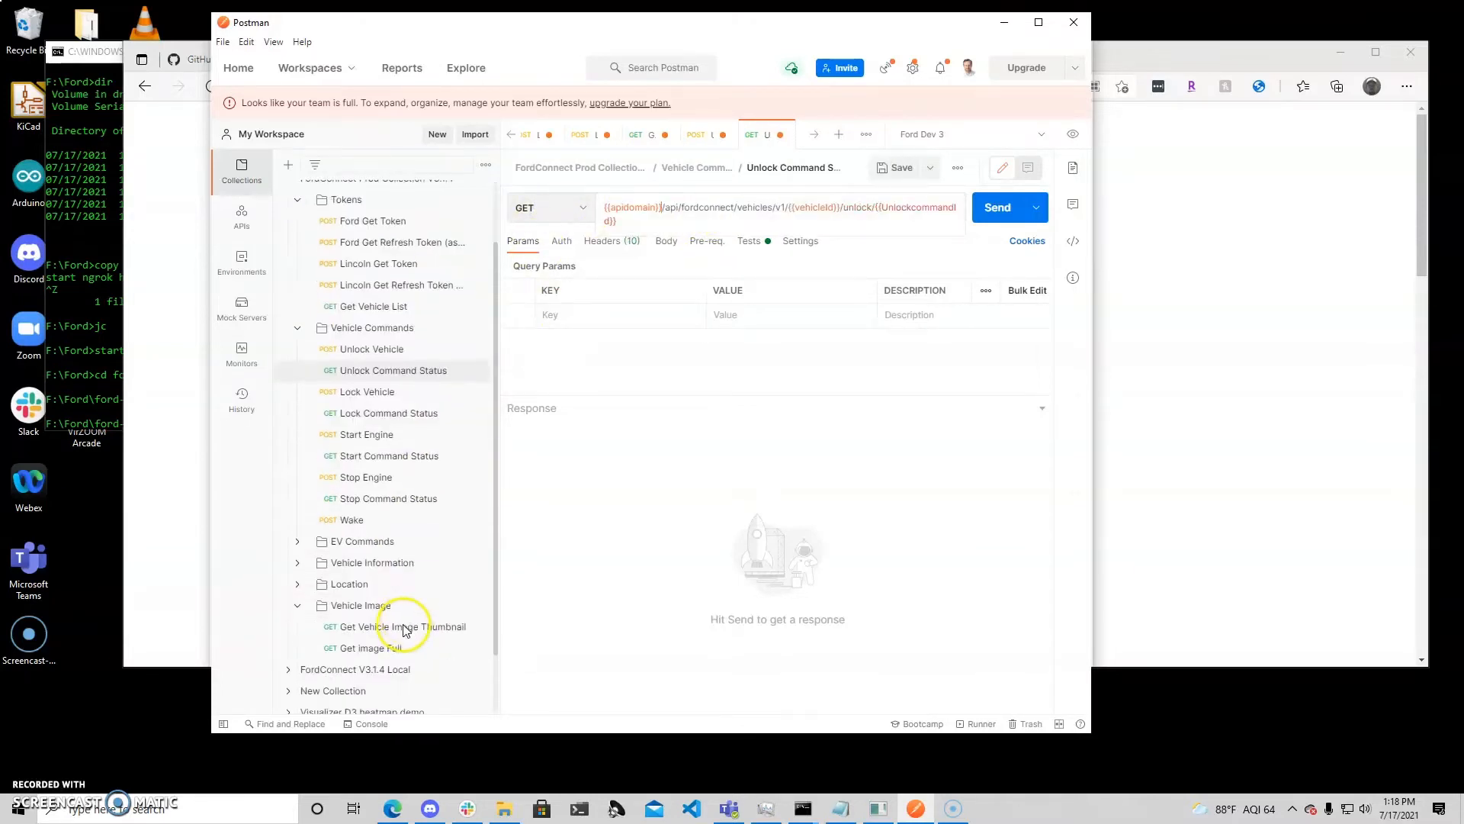
left_click(403, 626)
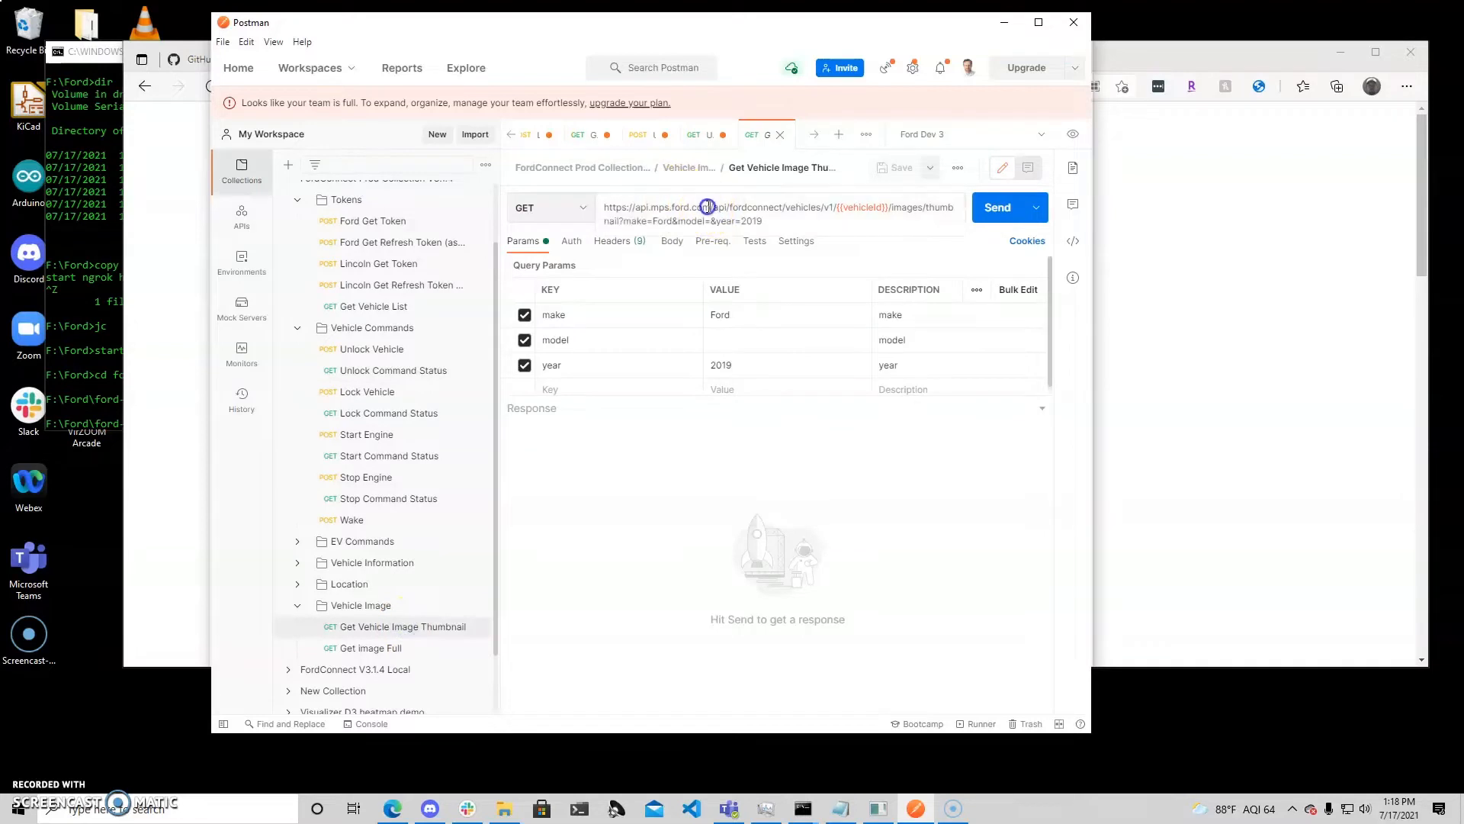
left_click_drag(709, 207, 563, 206)
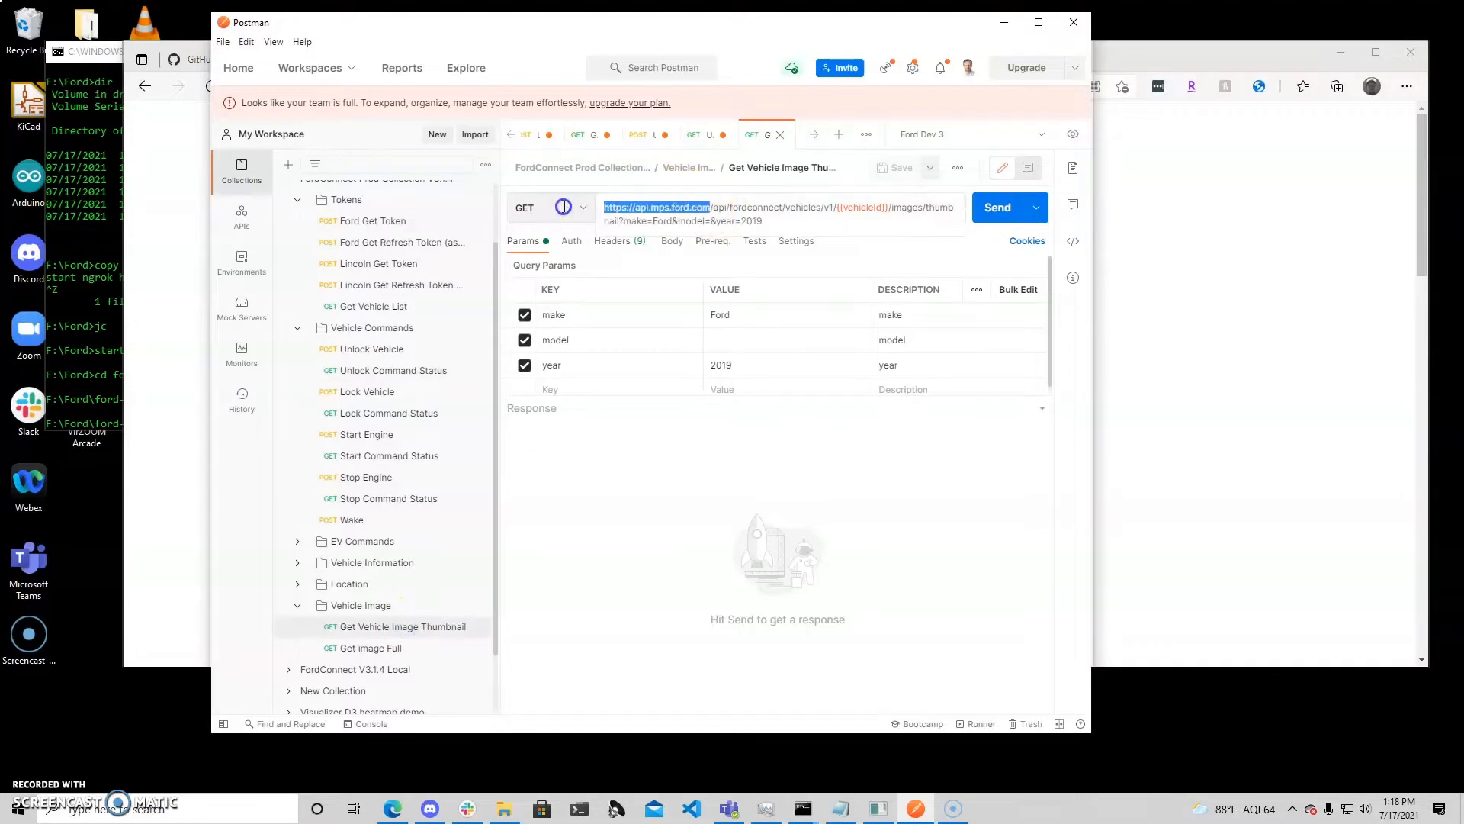
left_click(385, 648)
left_click_drag(710, 207, 563, 207)
key("ctrl+v")
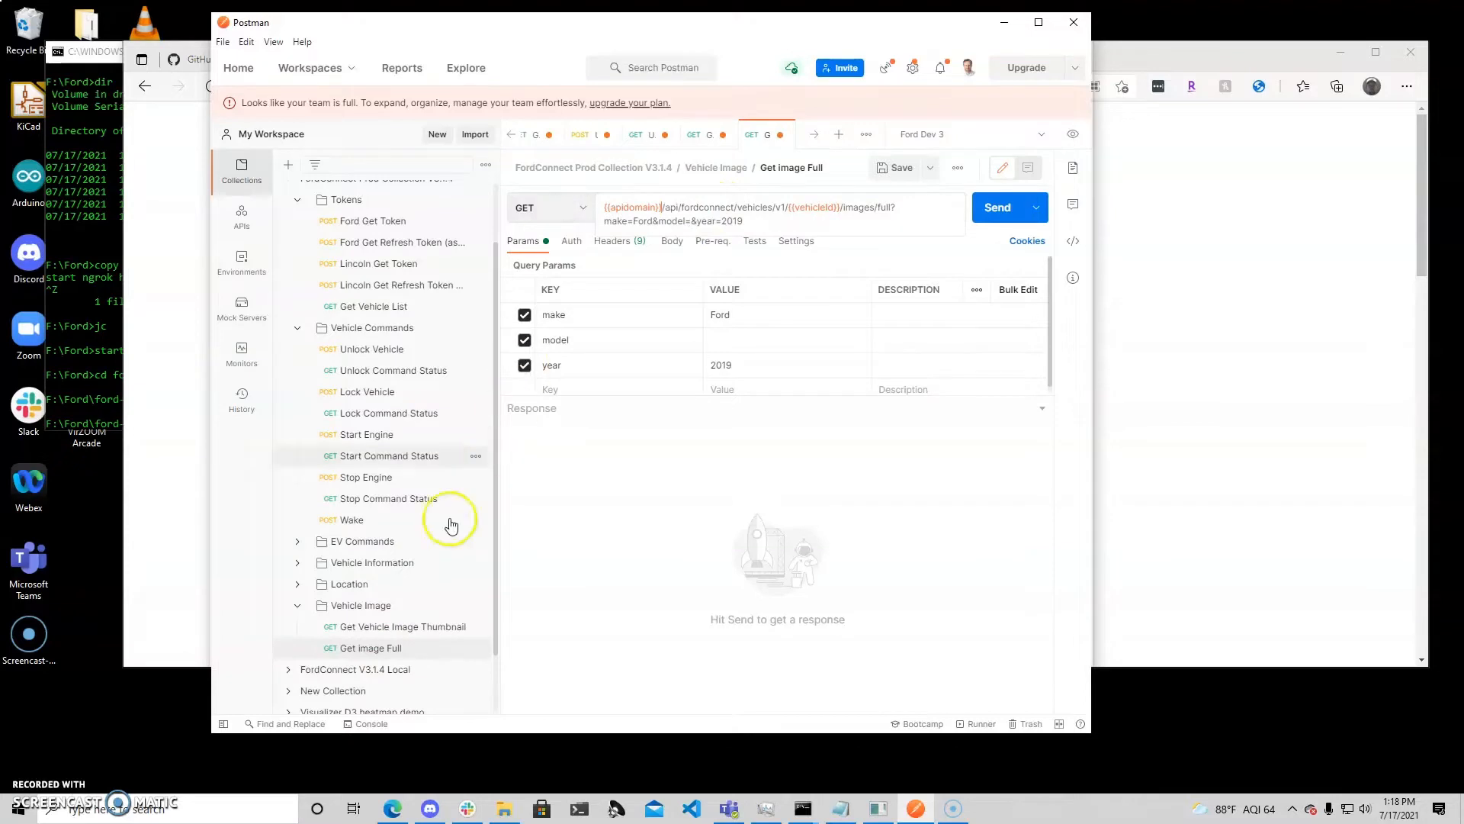
- Review the two edited Vehicle Image requests and save both Get image Full and Get Vehicle Image Thumbnail
left_click(407, 627)
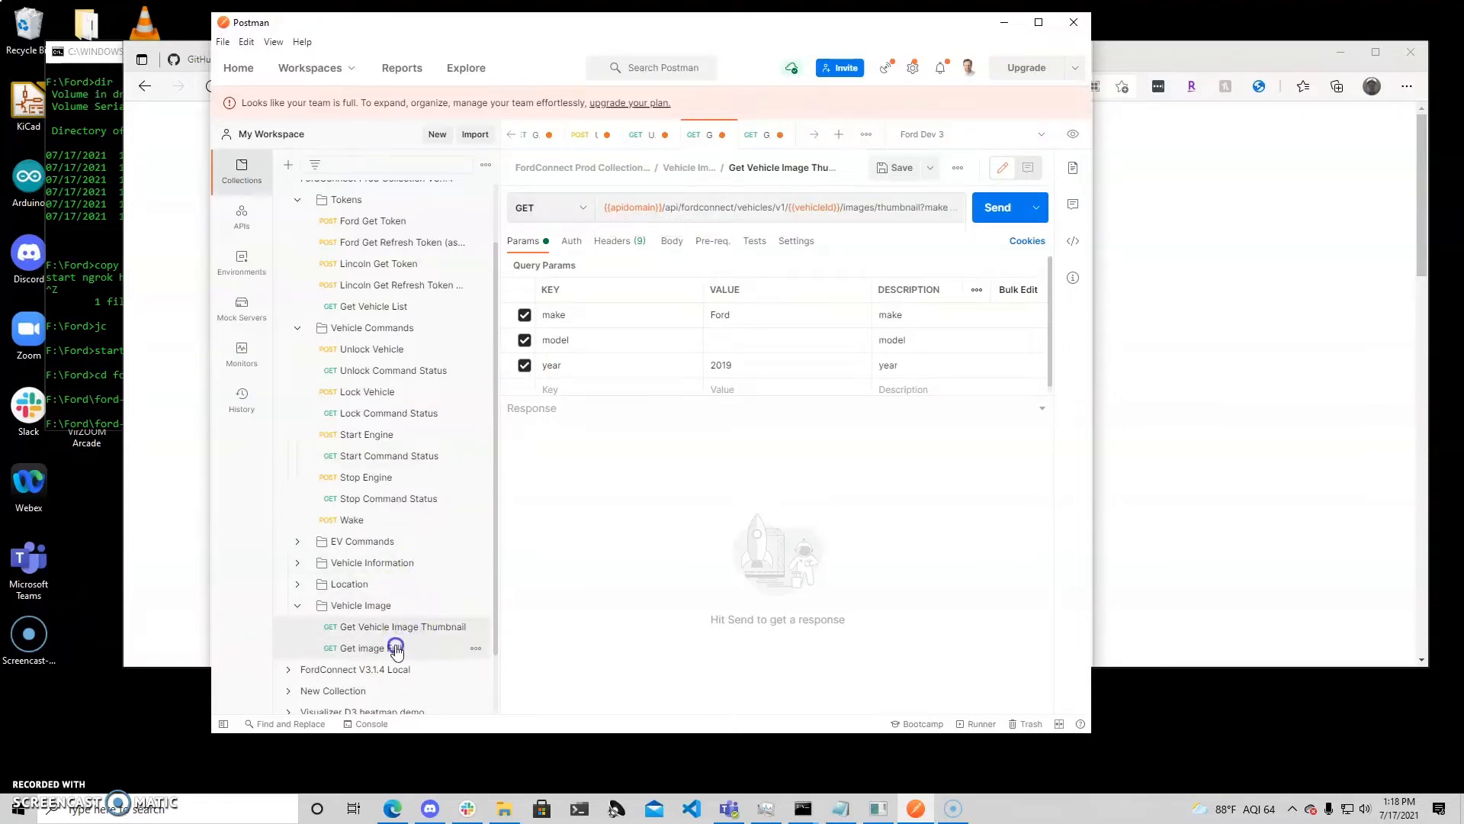
left_click(395, 647)
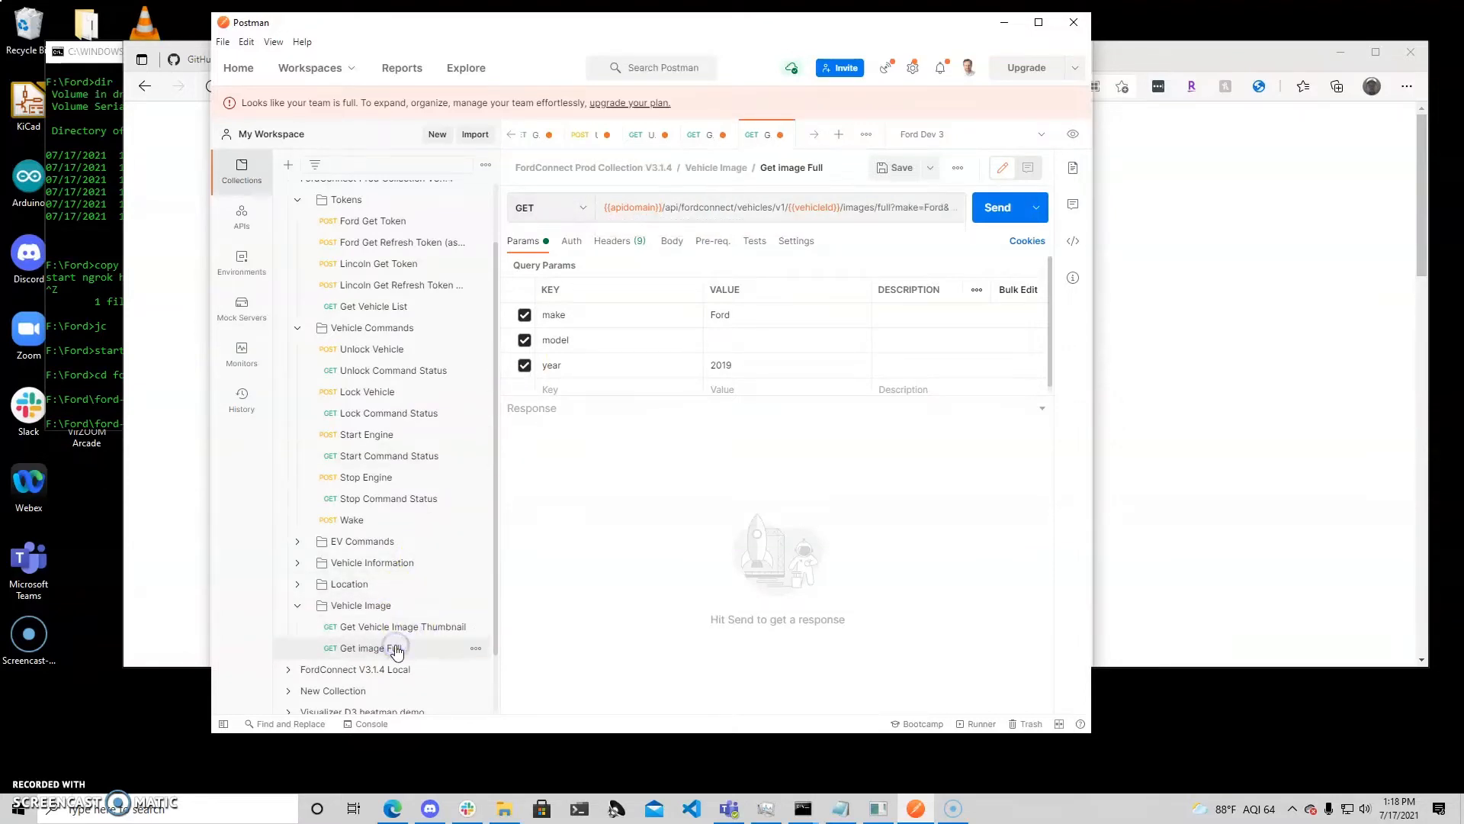
left_click(895, 173)
left_click(364, 633)
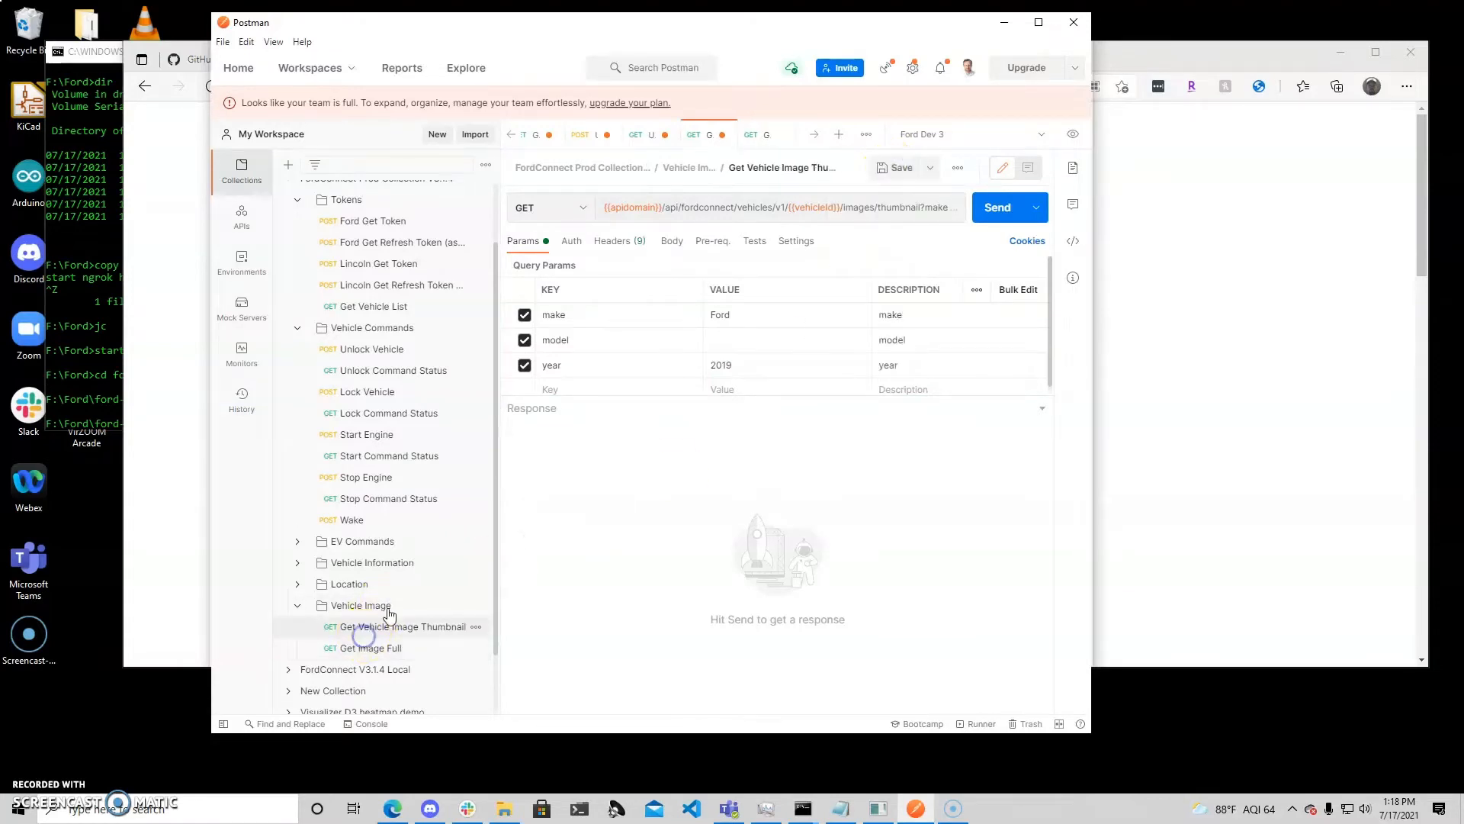
left_click(900, 174)
- Save the Get Vehicle List, Lincoln Get Refresh Token, Lincoln Get Token, Ford Get Refresh Token and Ford Get Token requests
scroll(419, 425, "up", 2)
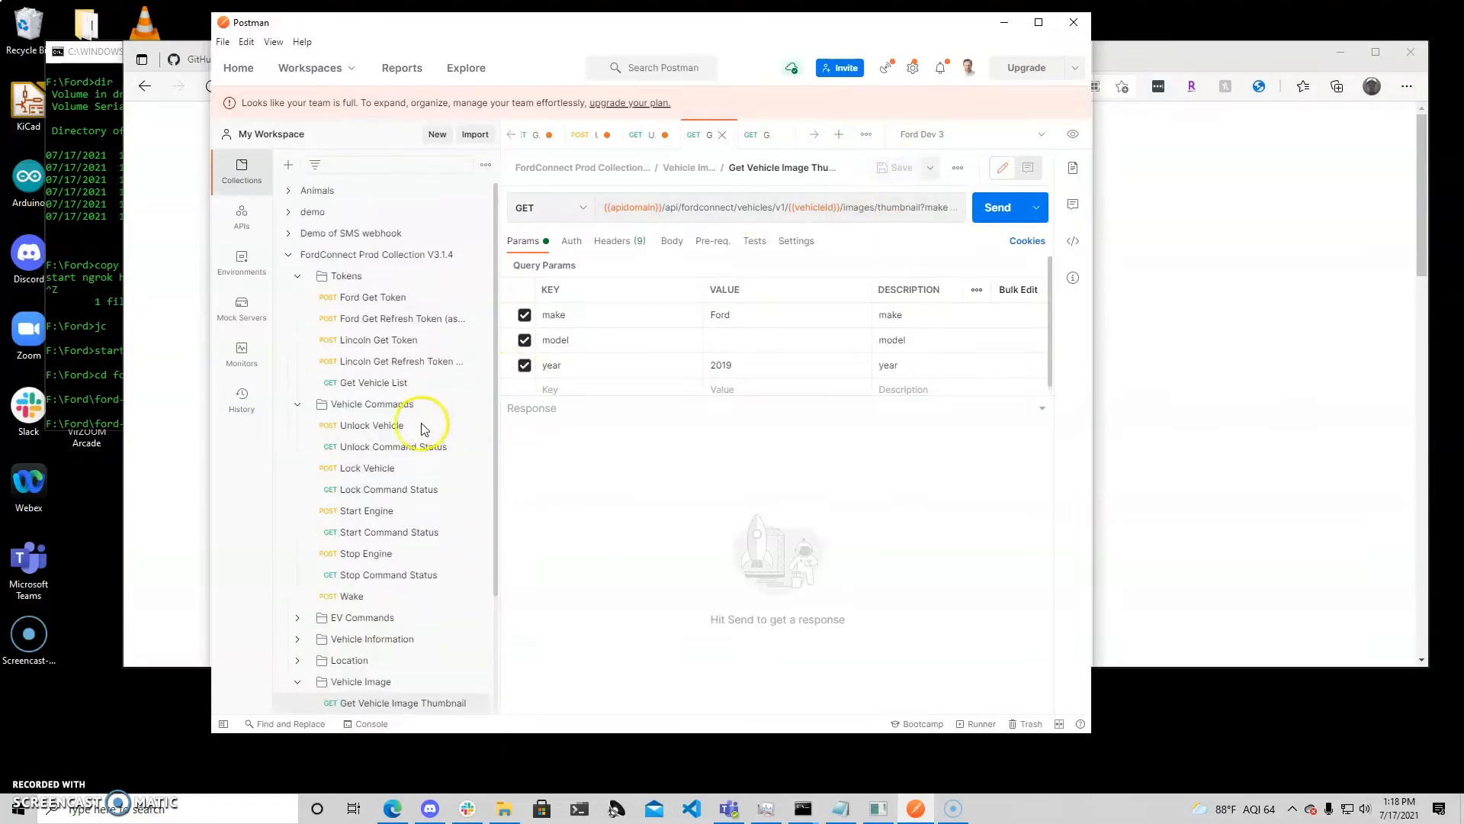
left_click(395, 384)
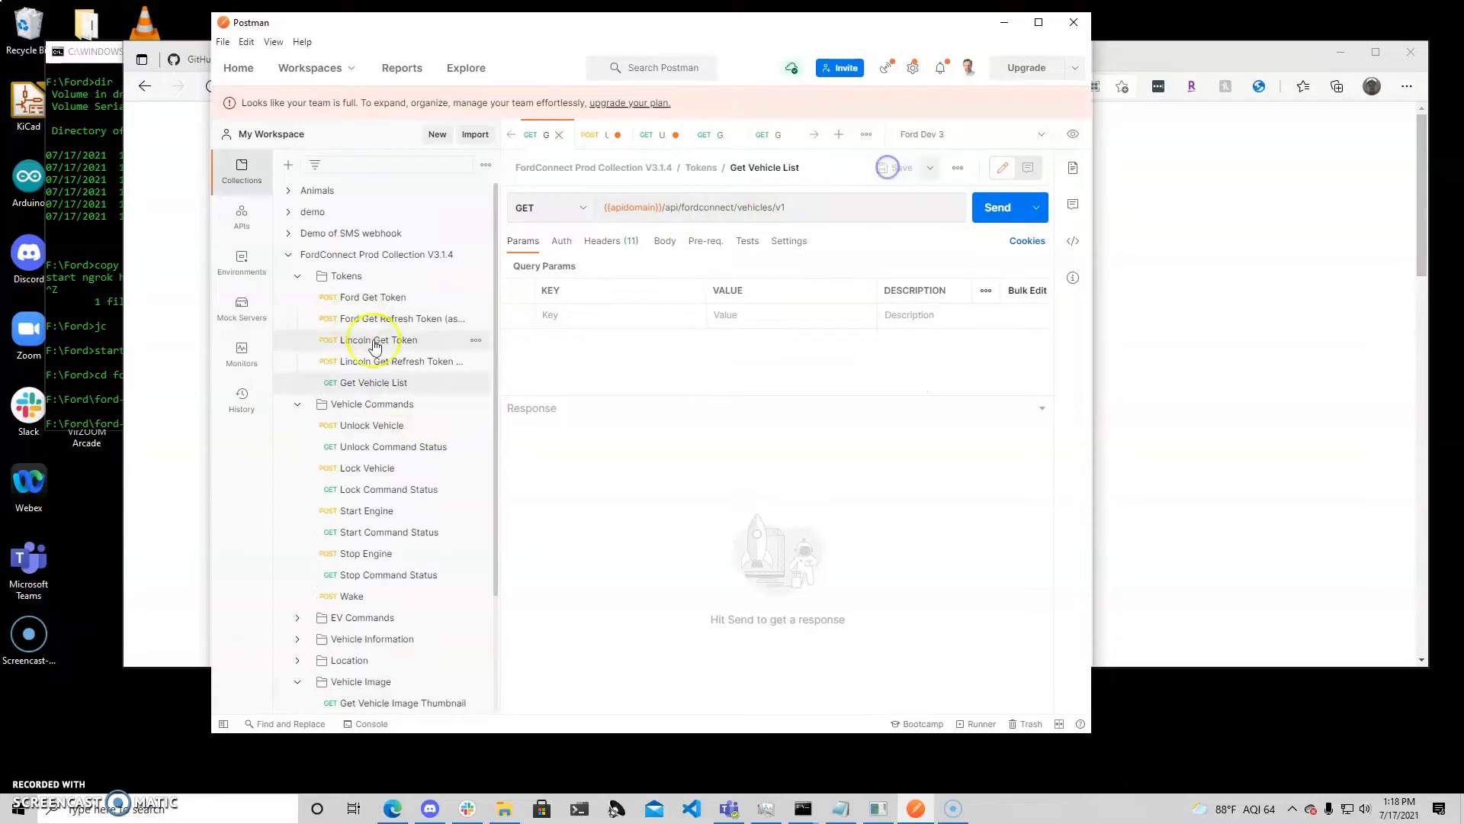
left_click(382, 364)
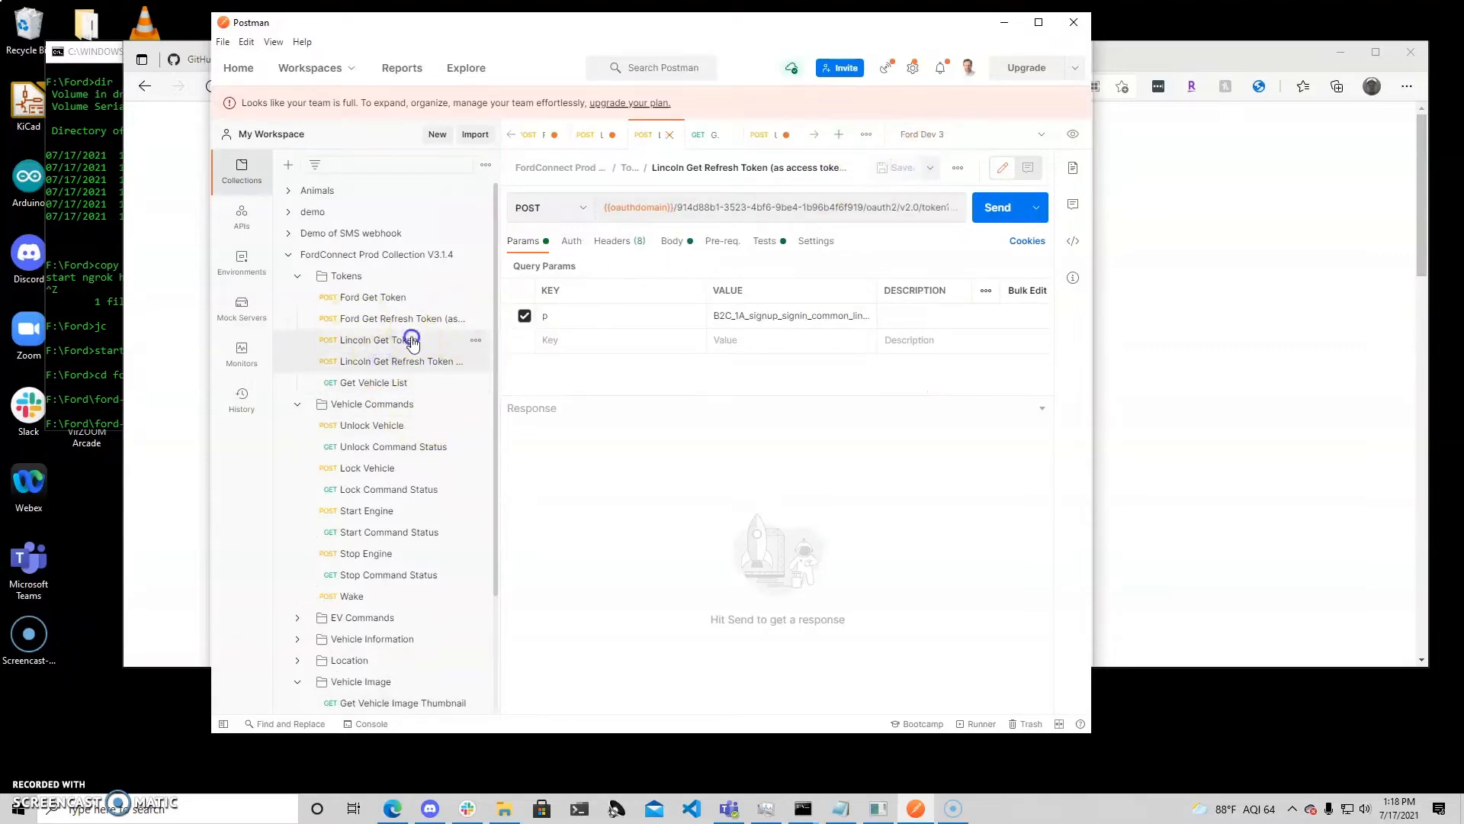
left_click(406, 340)
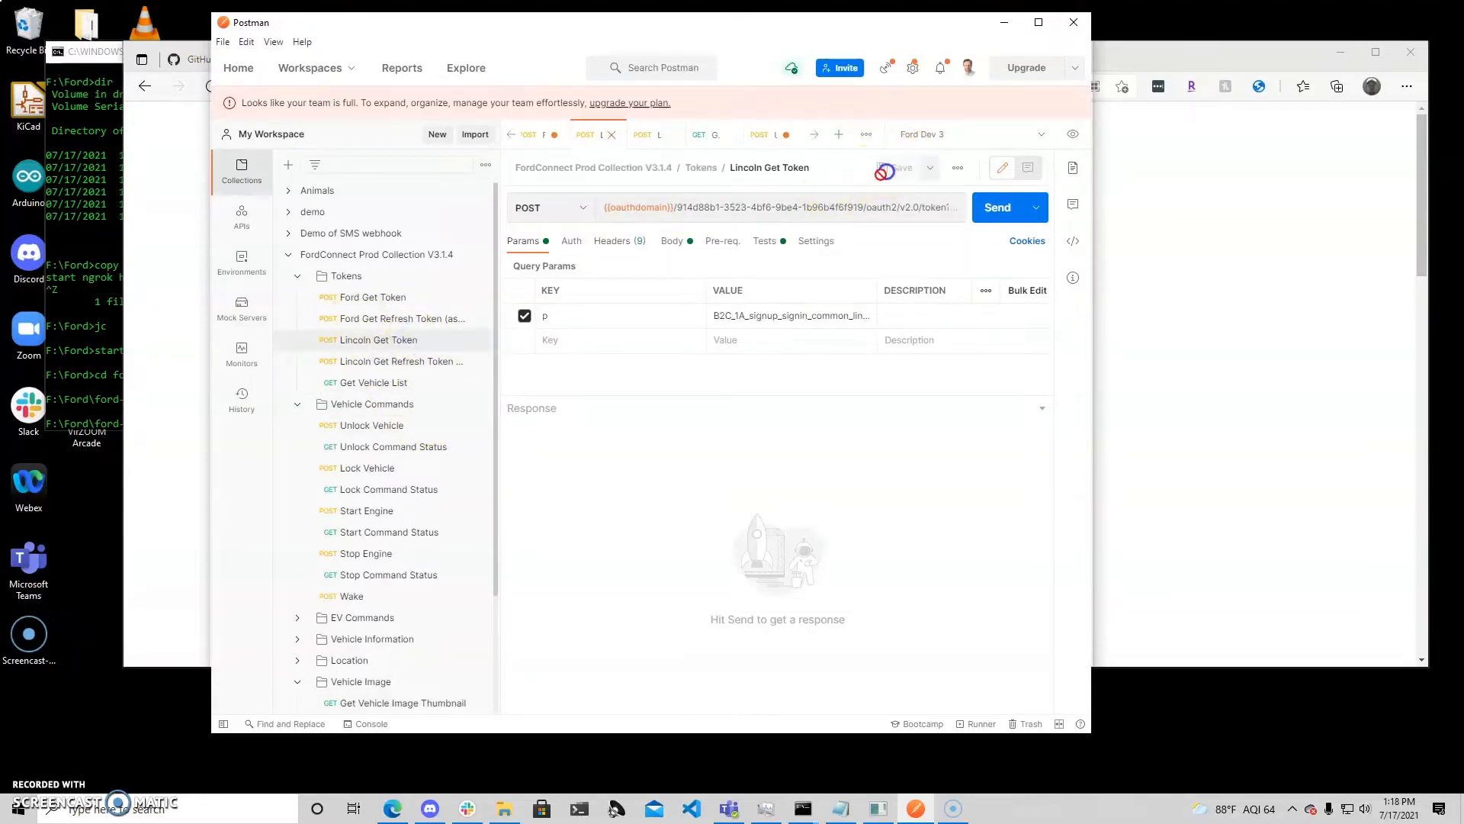
left_click(415, 319)
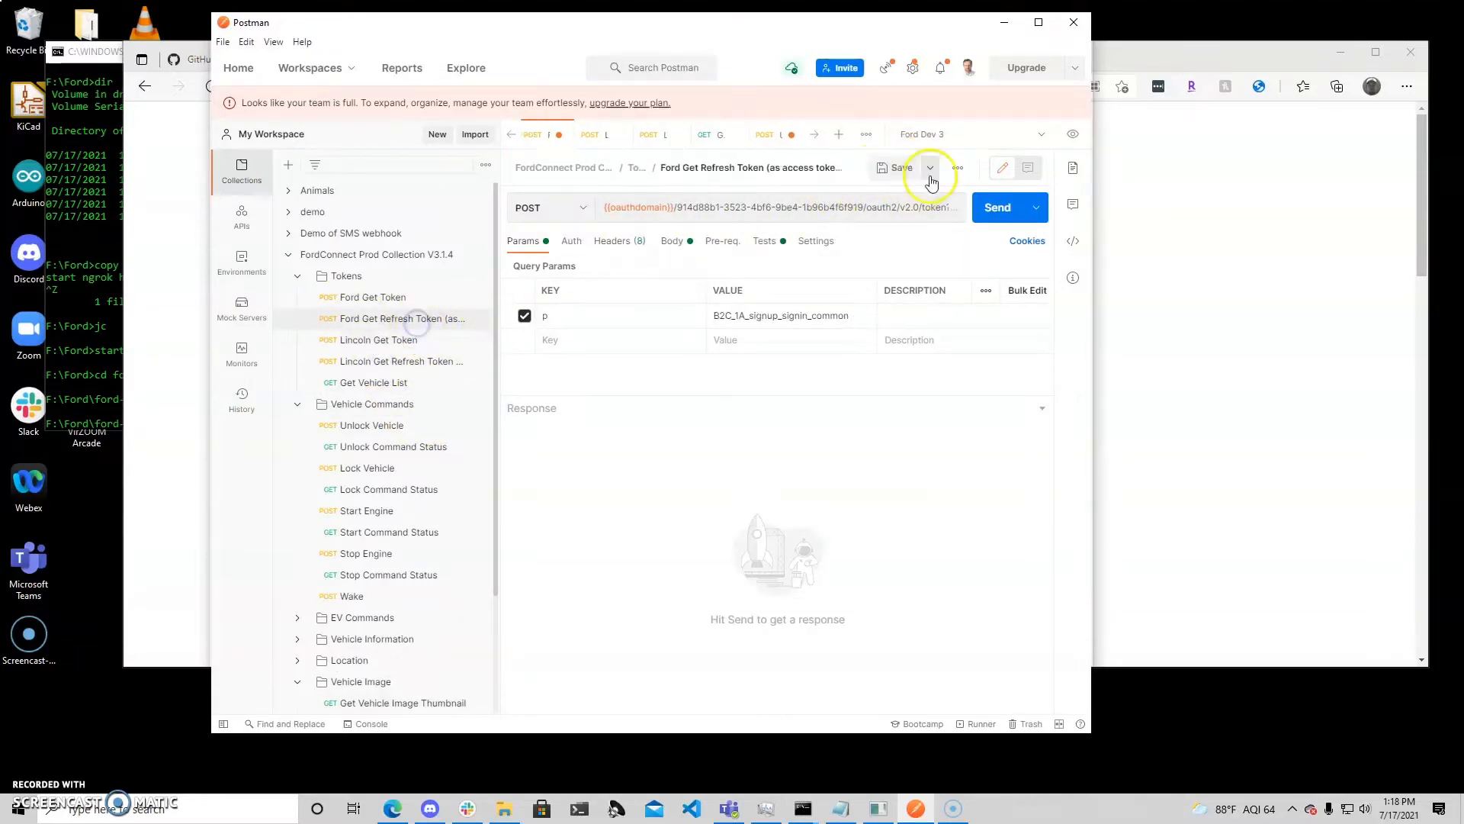
left_click(415, 298)
left_click(930, 169)
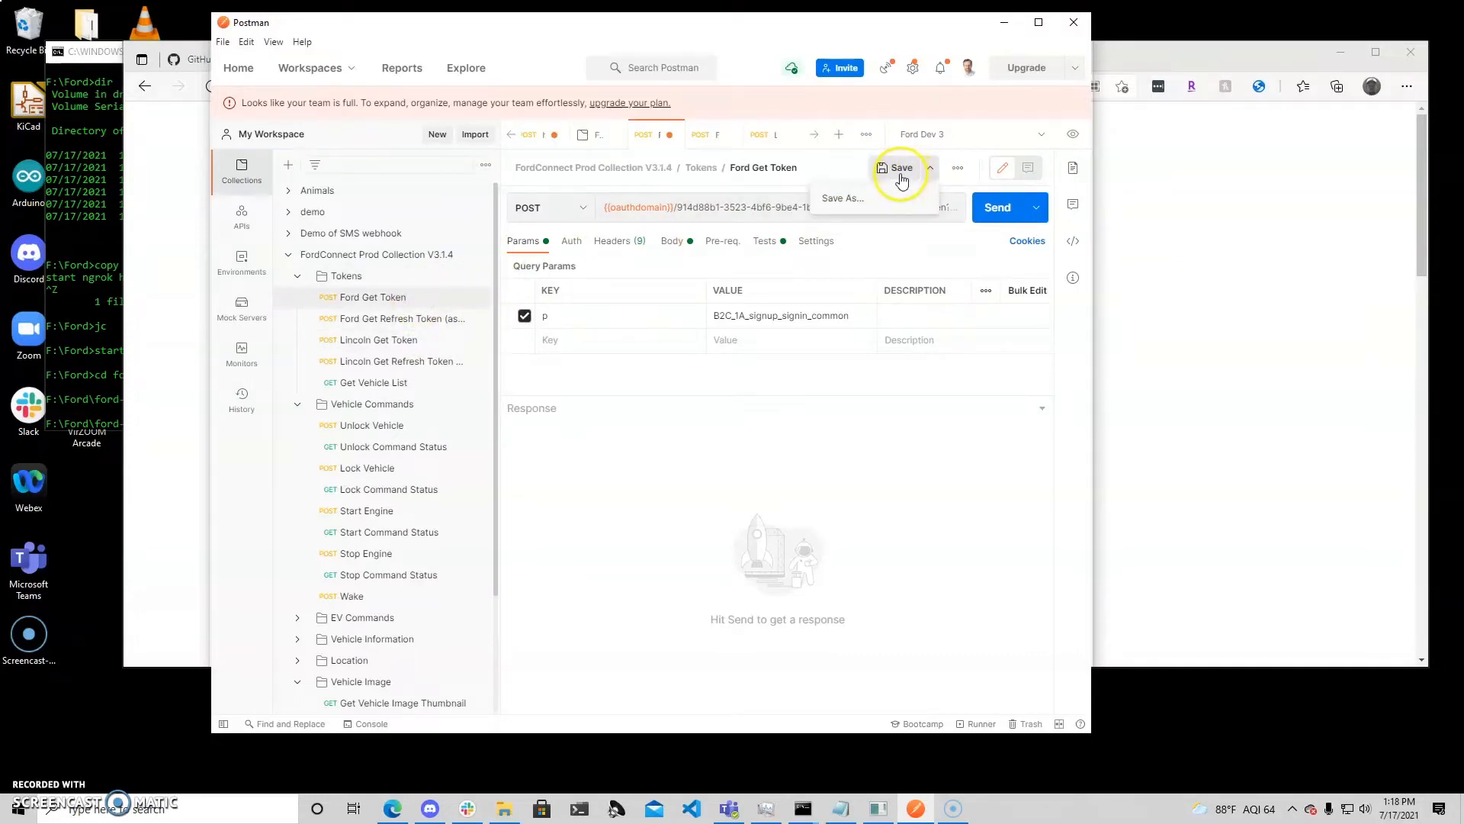
left_click(842, 198)
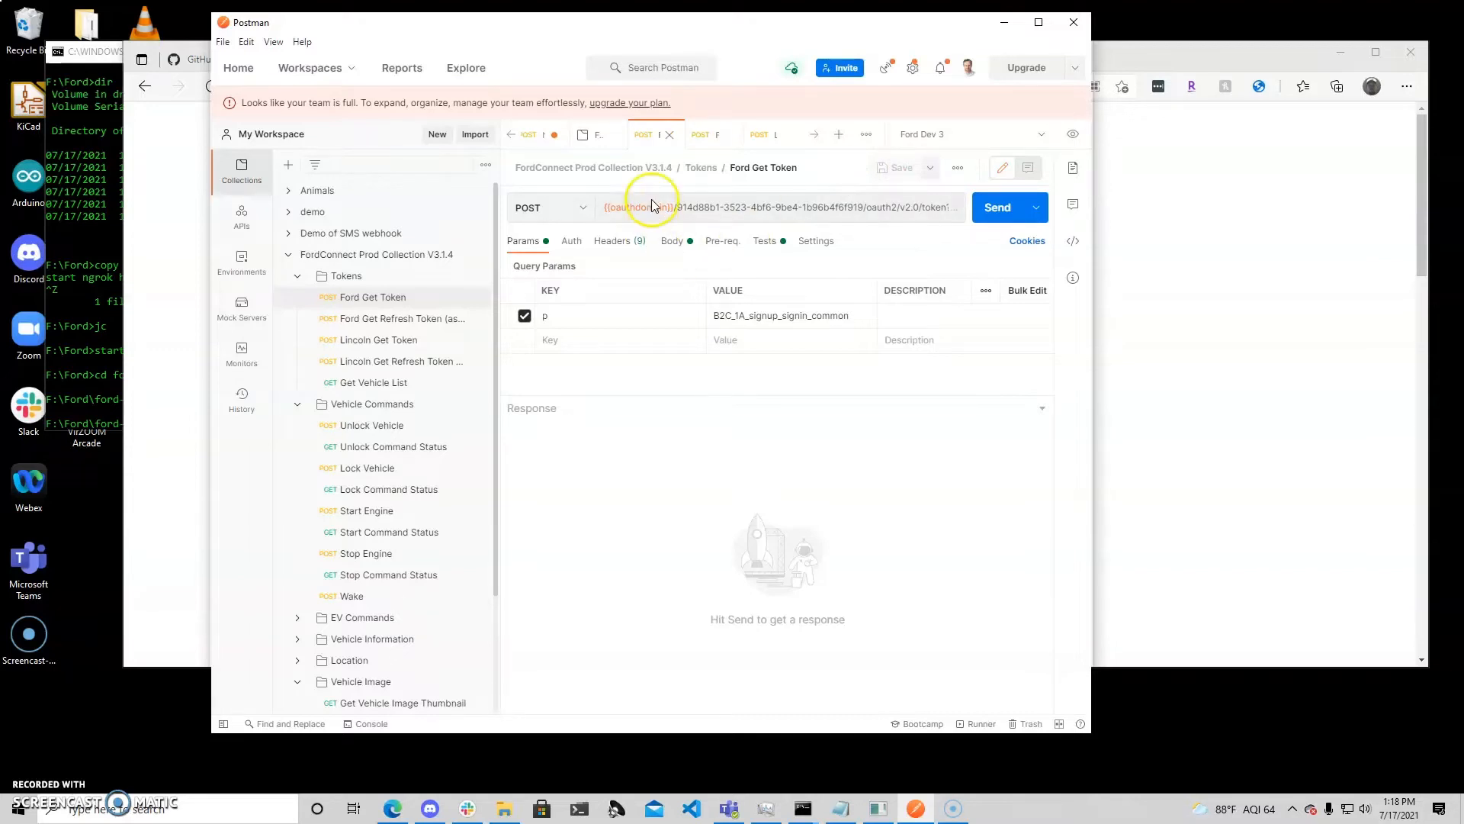
- Check what {{oauthdomain}} resolves to in Ford Get Token, then send the request with the body's code value left empty
mouse_move(652, 207)
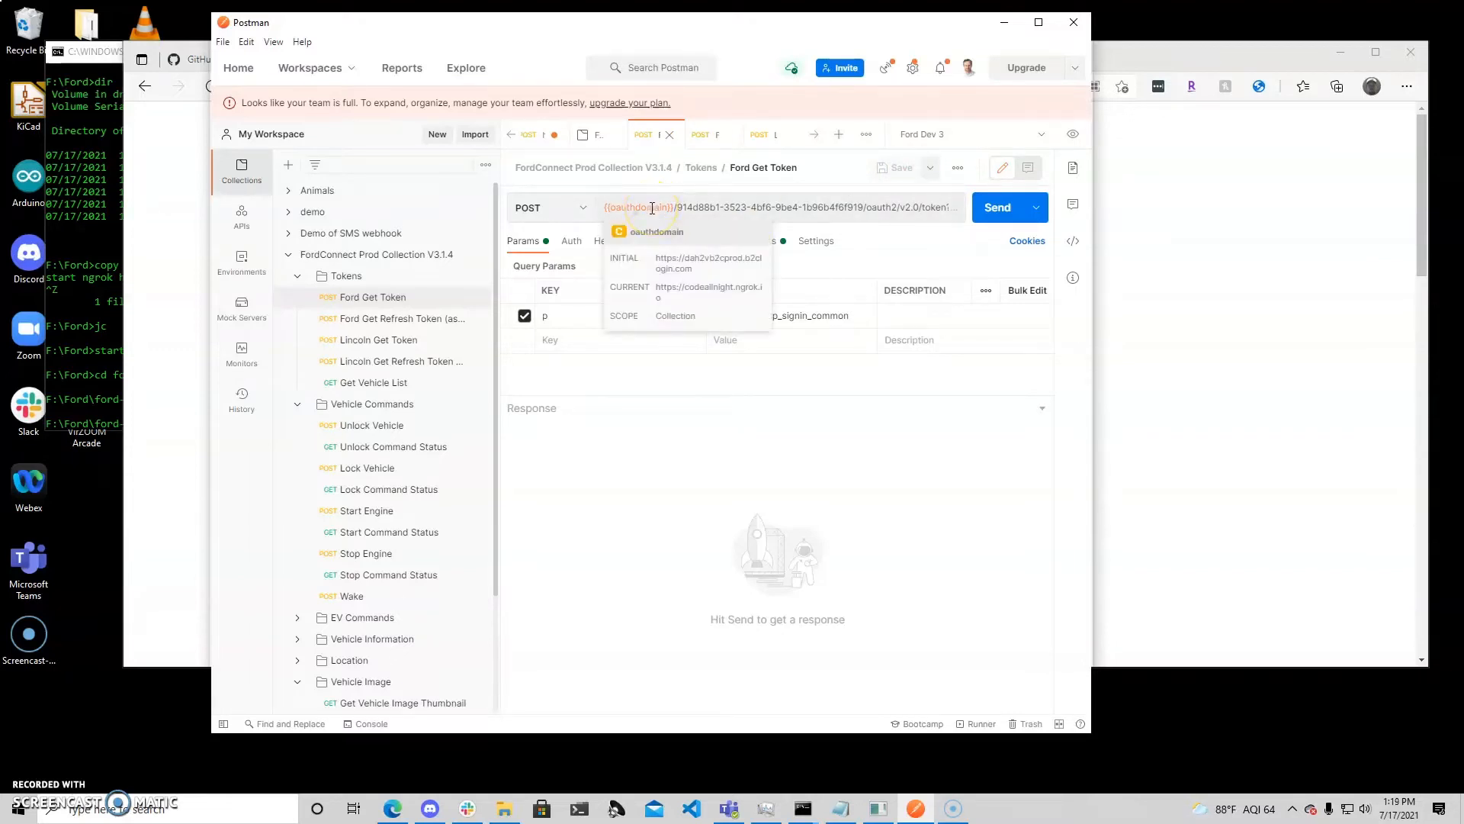
left_click(643, 210)
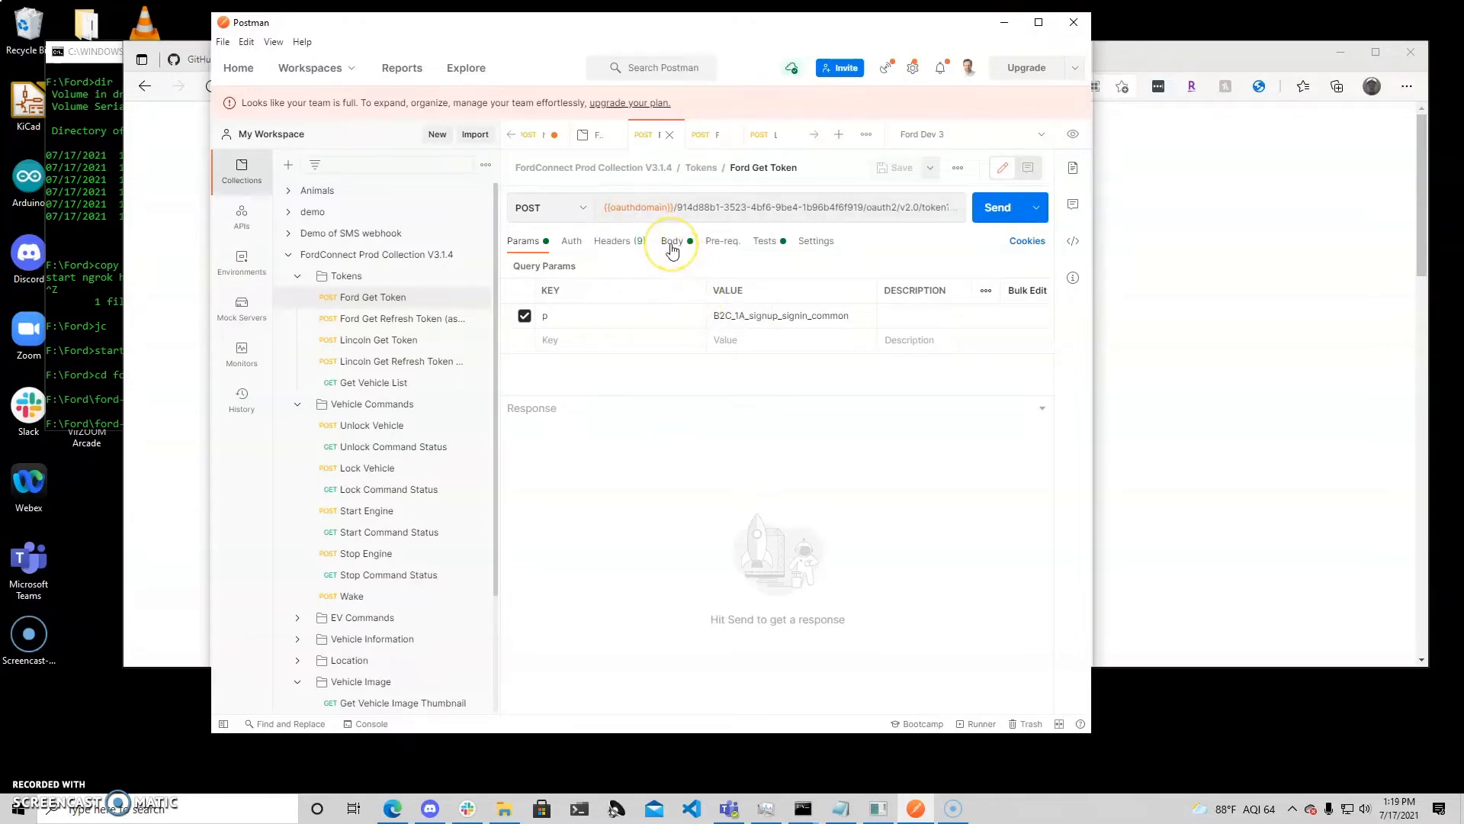
left_click(671, 245)
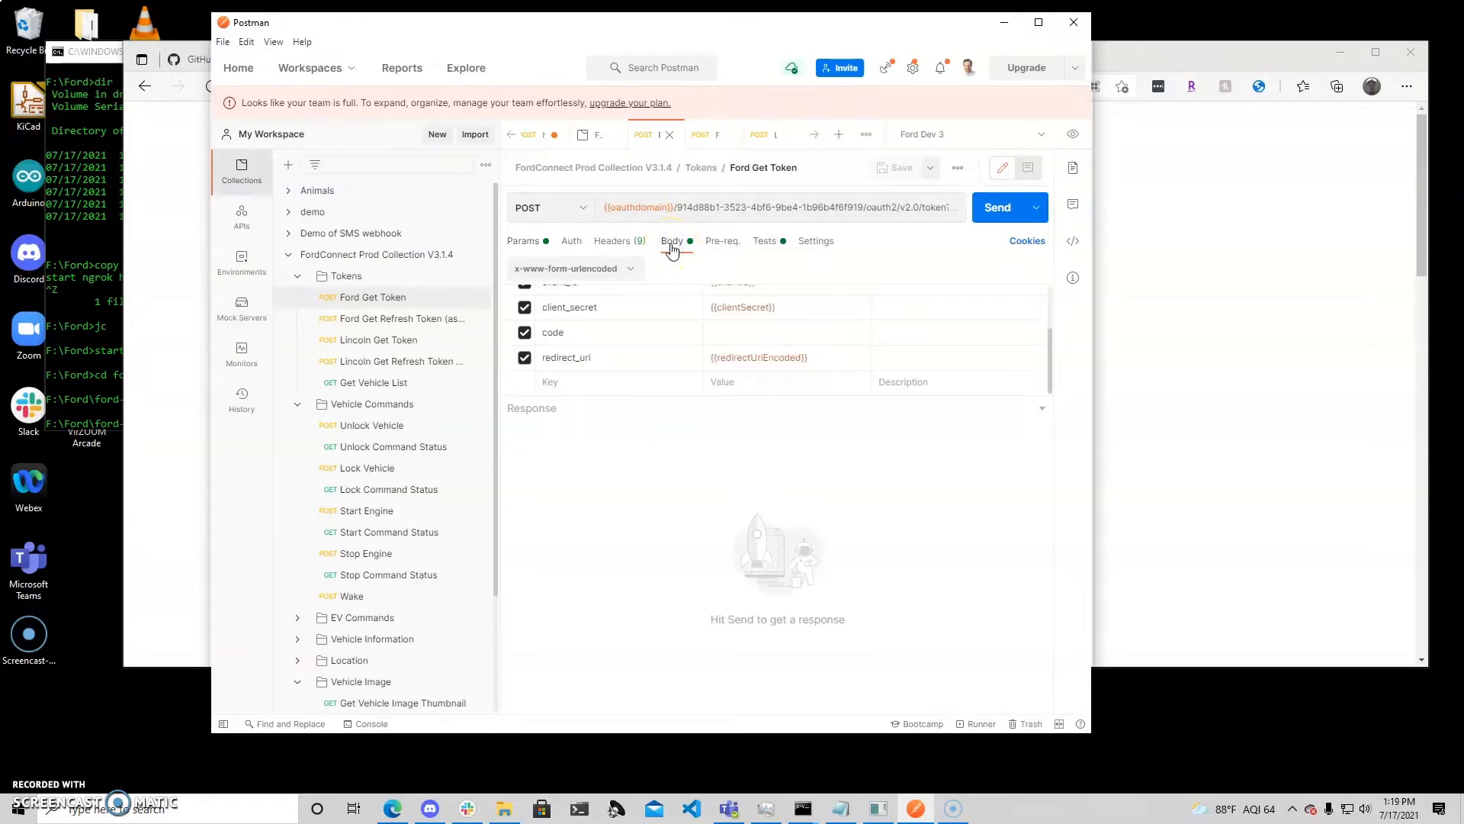
left_click(725, 333)
left_click(996, 215)
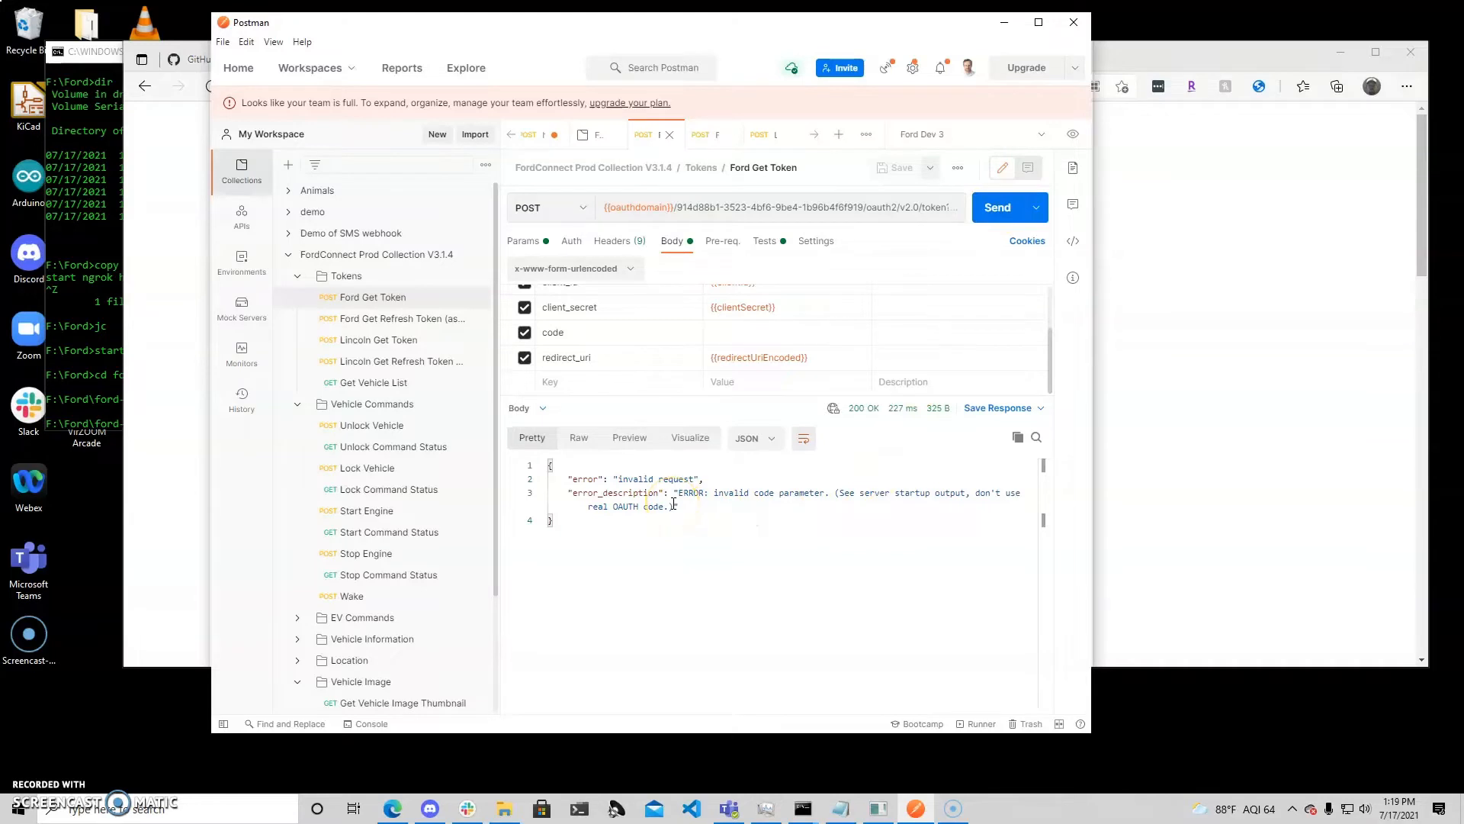
left_click(759, 506)
left_click(796, 498)
- Try to send Ford Get Token with the authorization code copied from the simulator's browser page as the code value
left_click(1187, 55)
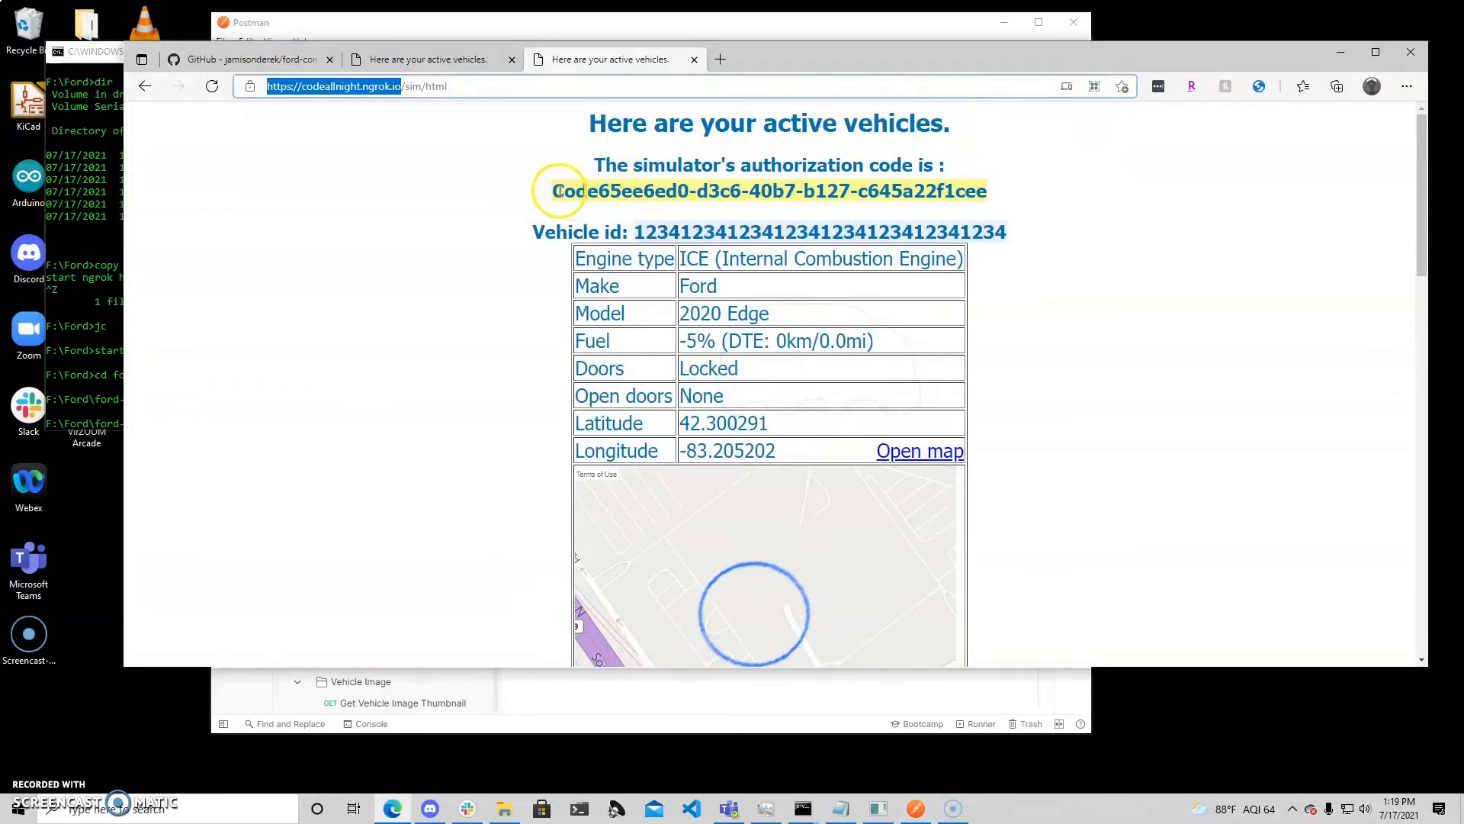
left_click_drag(554, 191, 994, 188)
key("ctrl+c")
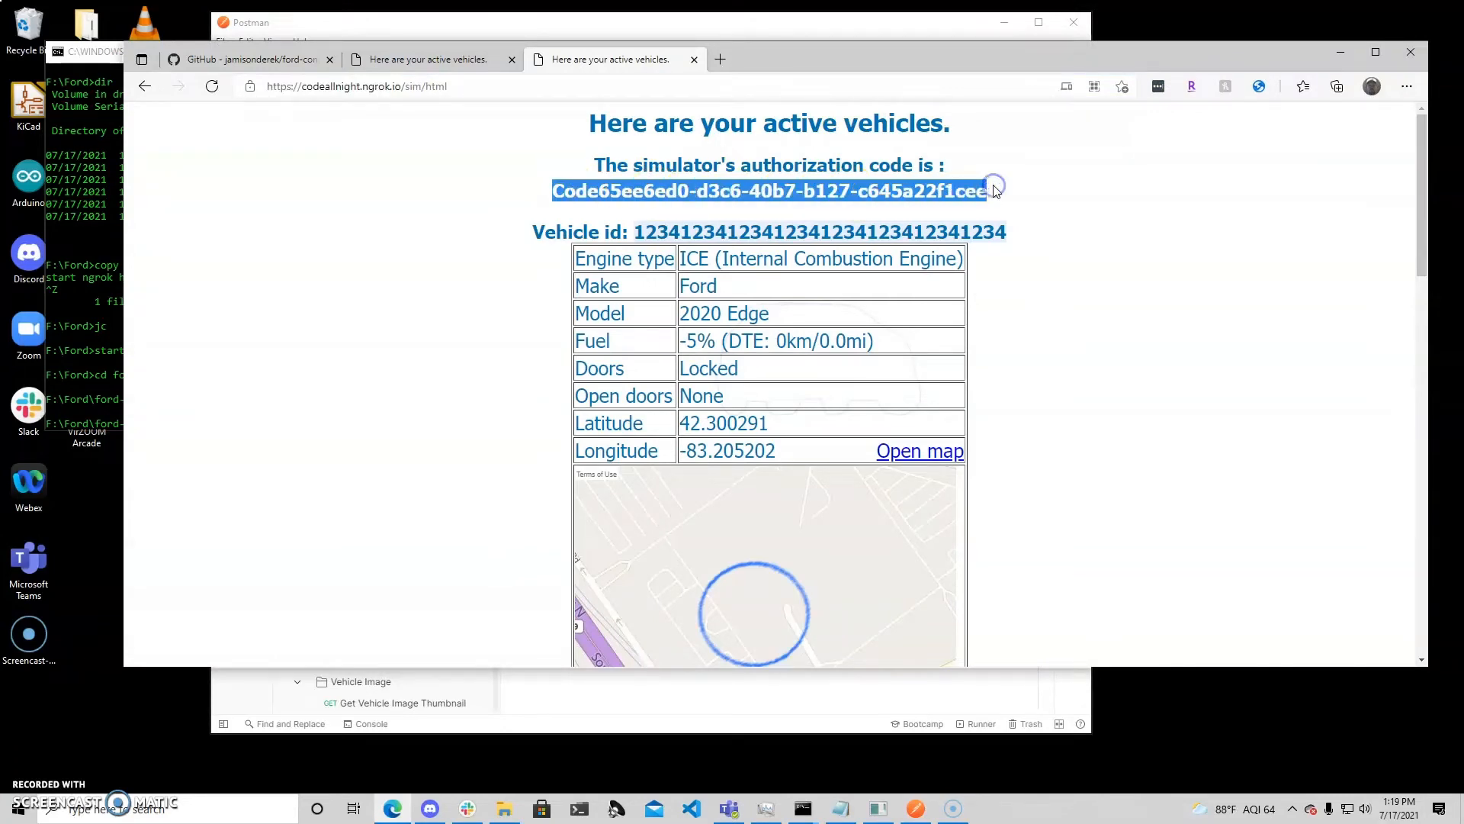
left_click(824, 732)
left_click(744, 336)
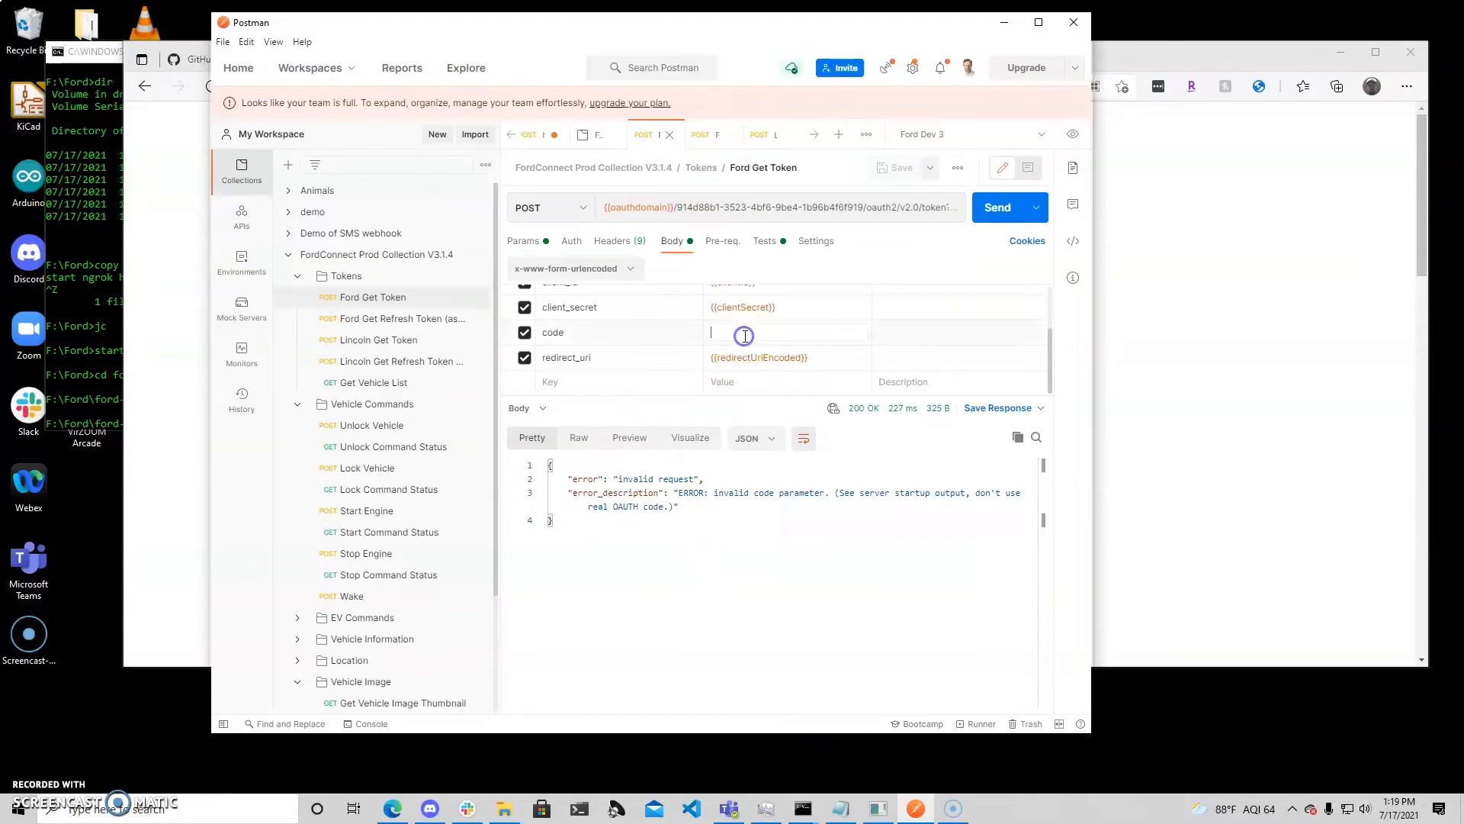
key("ctrl+v")
left_click(989, 217)
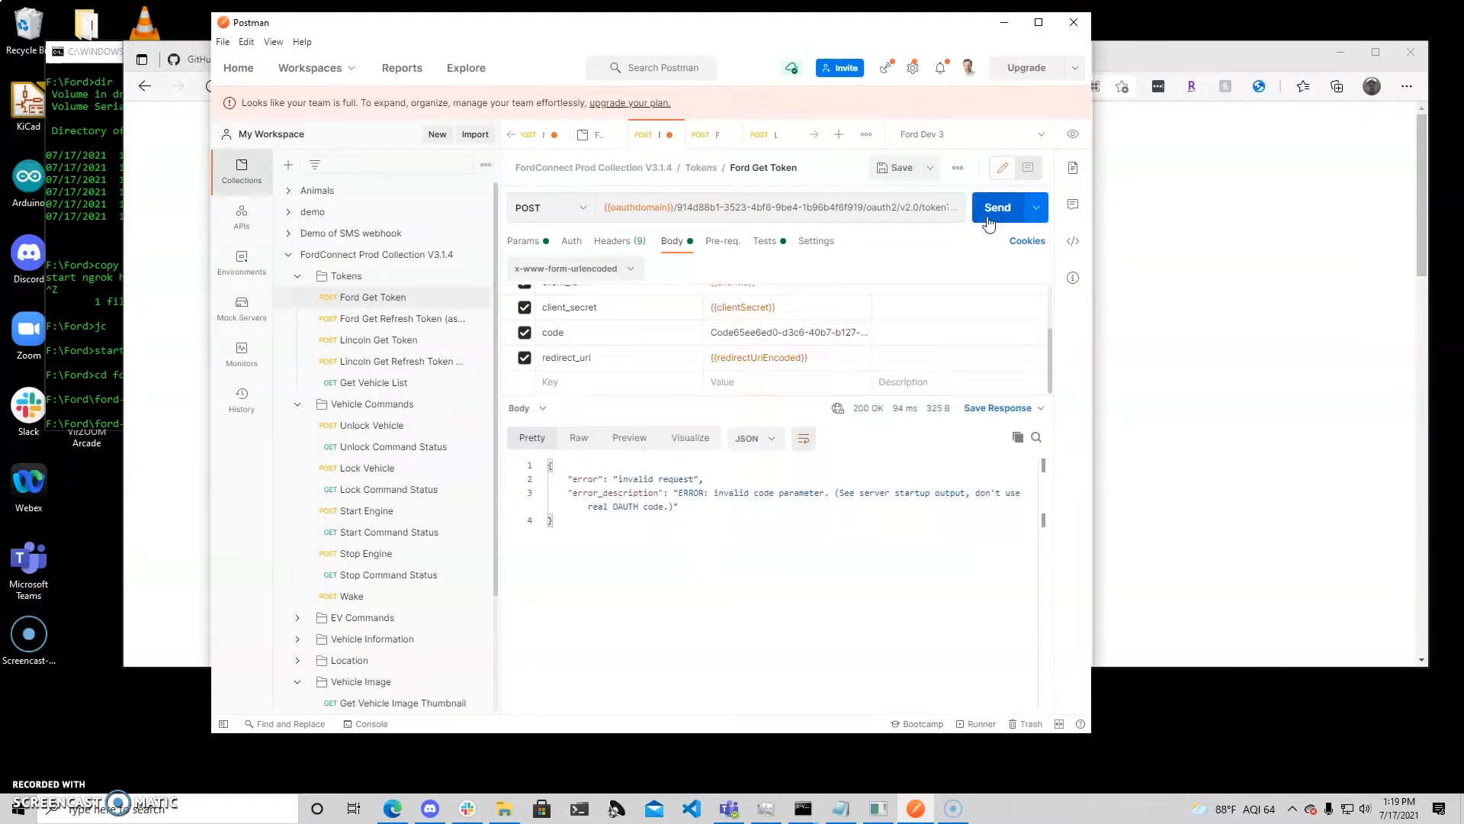
- Reload the simulator page in the browser, replace Ford Get Token's code value with the new authorization code, and send the request
left_click(1128, 53)
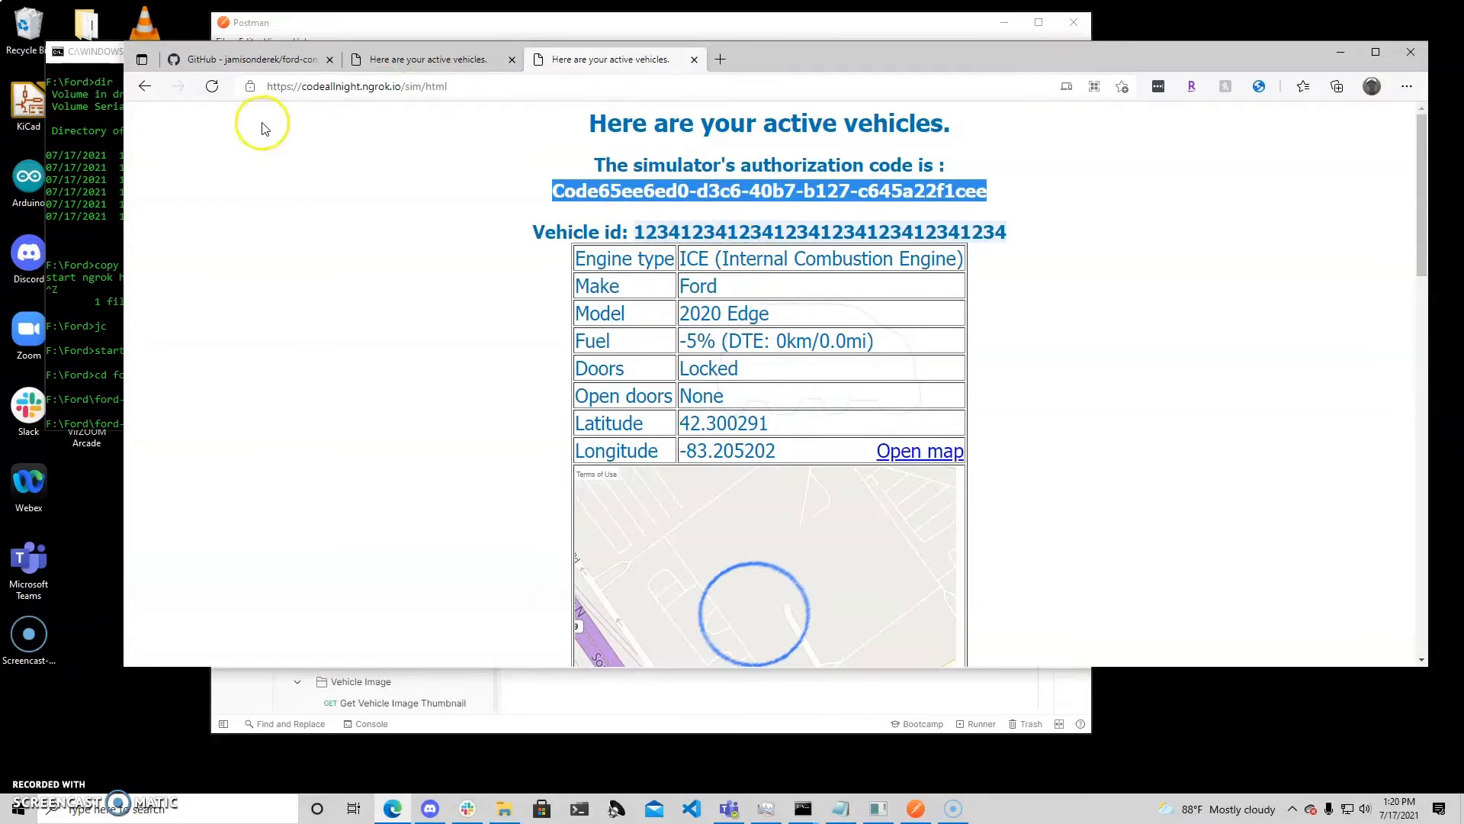
left_click(215, 88)
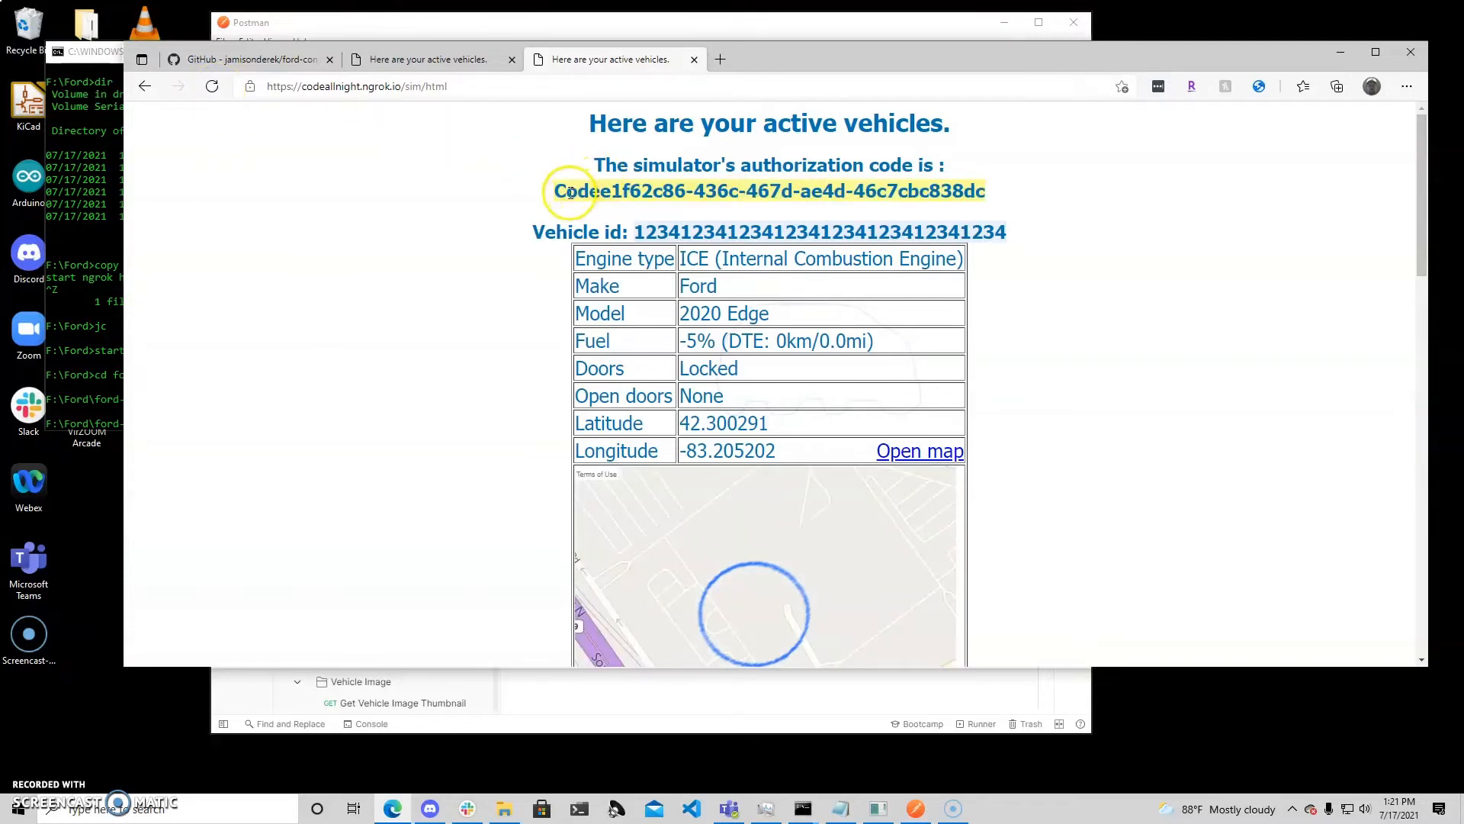
left_click_drag(555, 190, 983, 187)
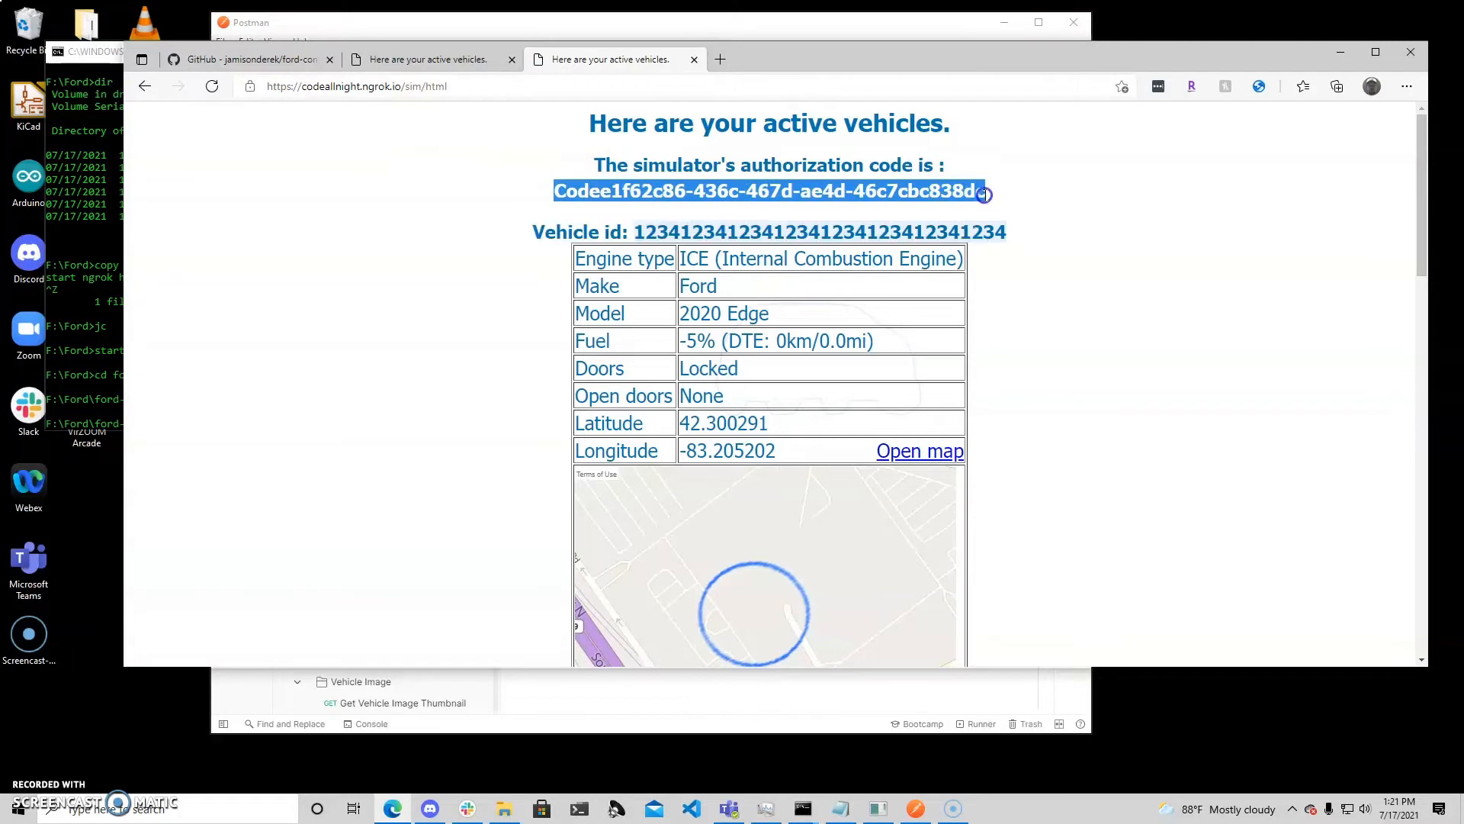
left_click(842, 29)
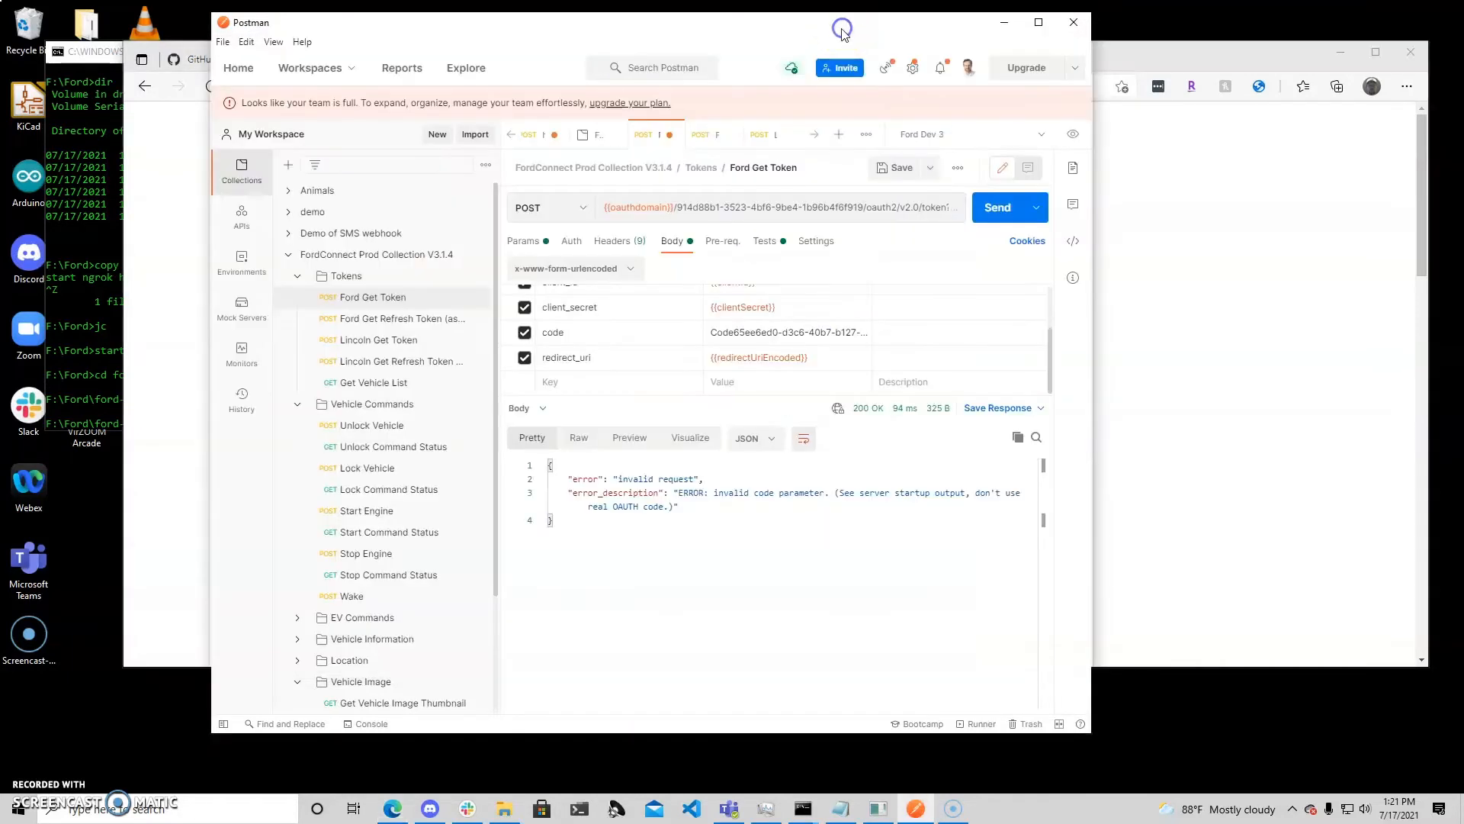
double_click(815, 331)
left_click_drag(783, 343, 695, 321)
key("ctrl+v")
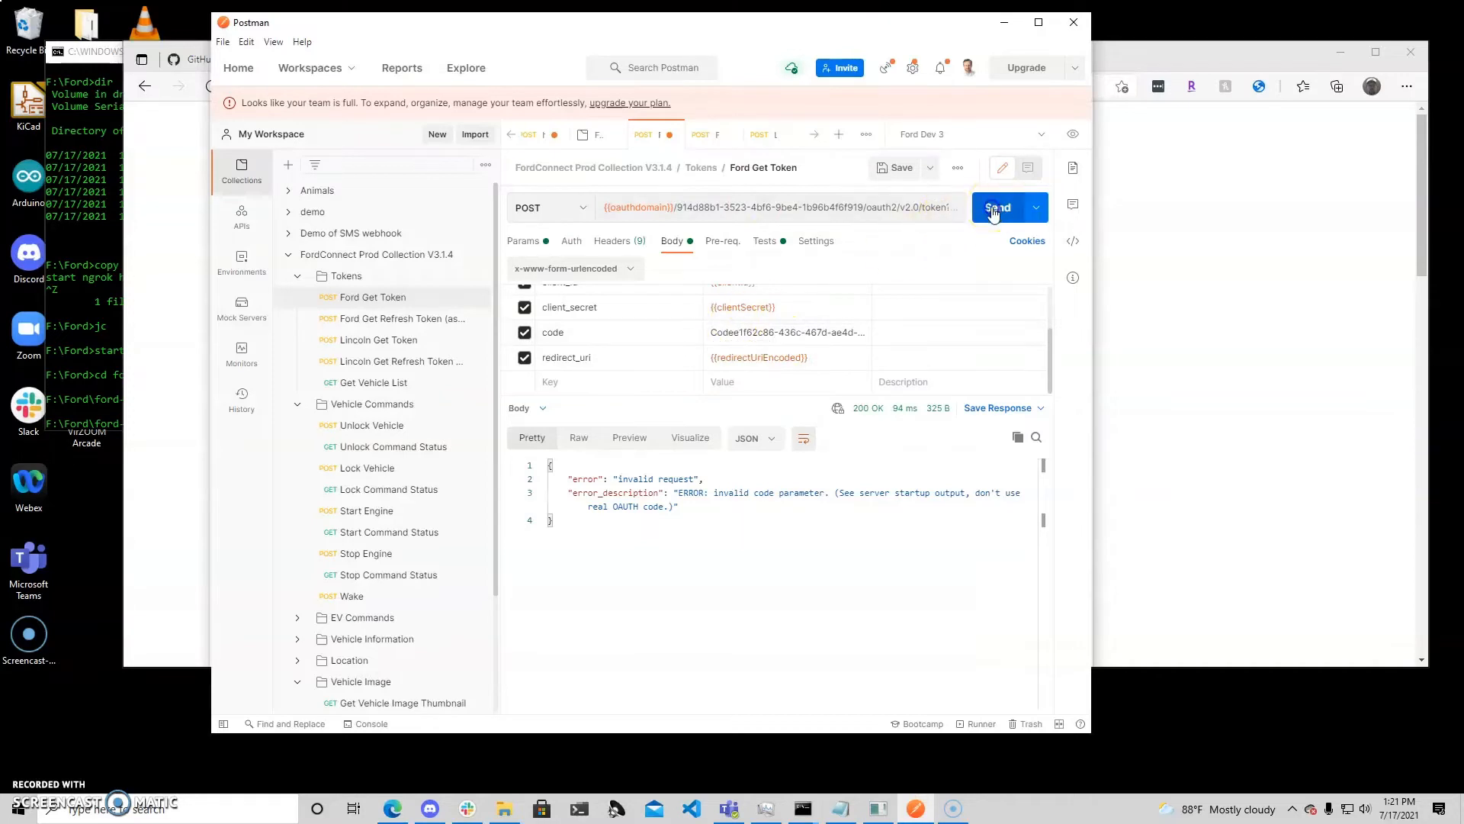
left_click(993, 209)
left_click(990, 215)
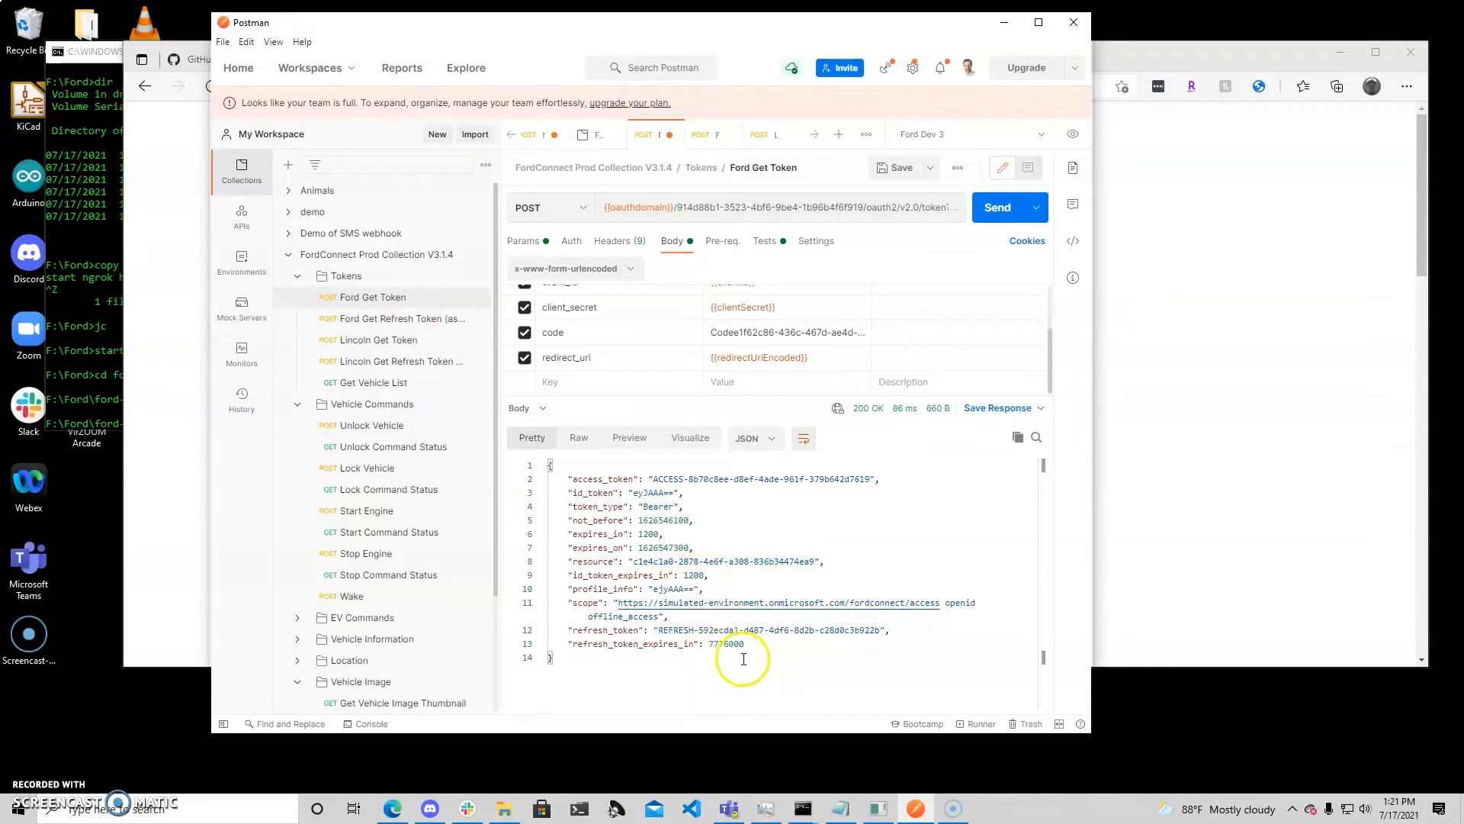
- Send the Ford Get Refresh Token request repeatedly to obtain new access and refresh tokens
left_click(392, 320)
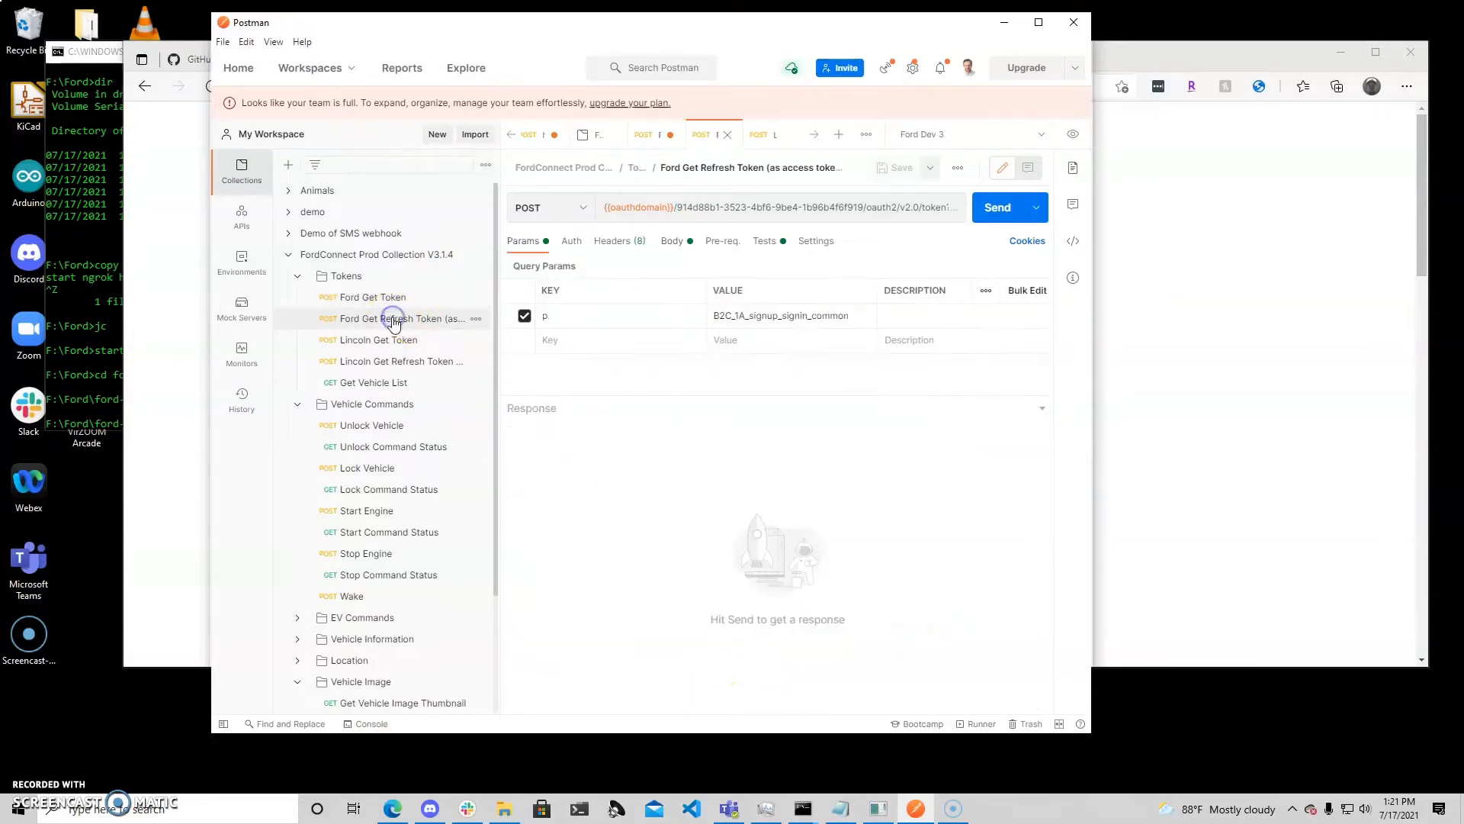
left_click(993, 211)
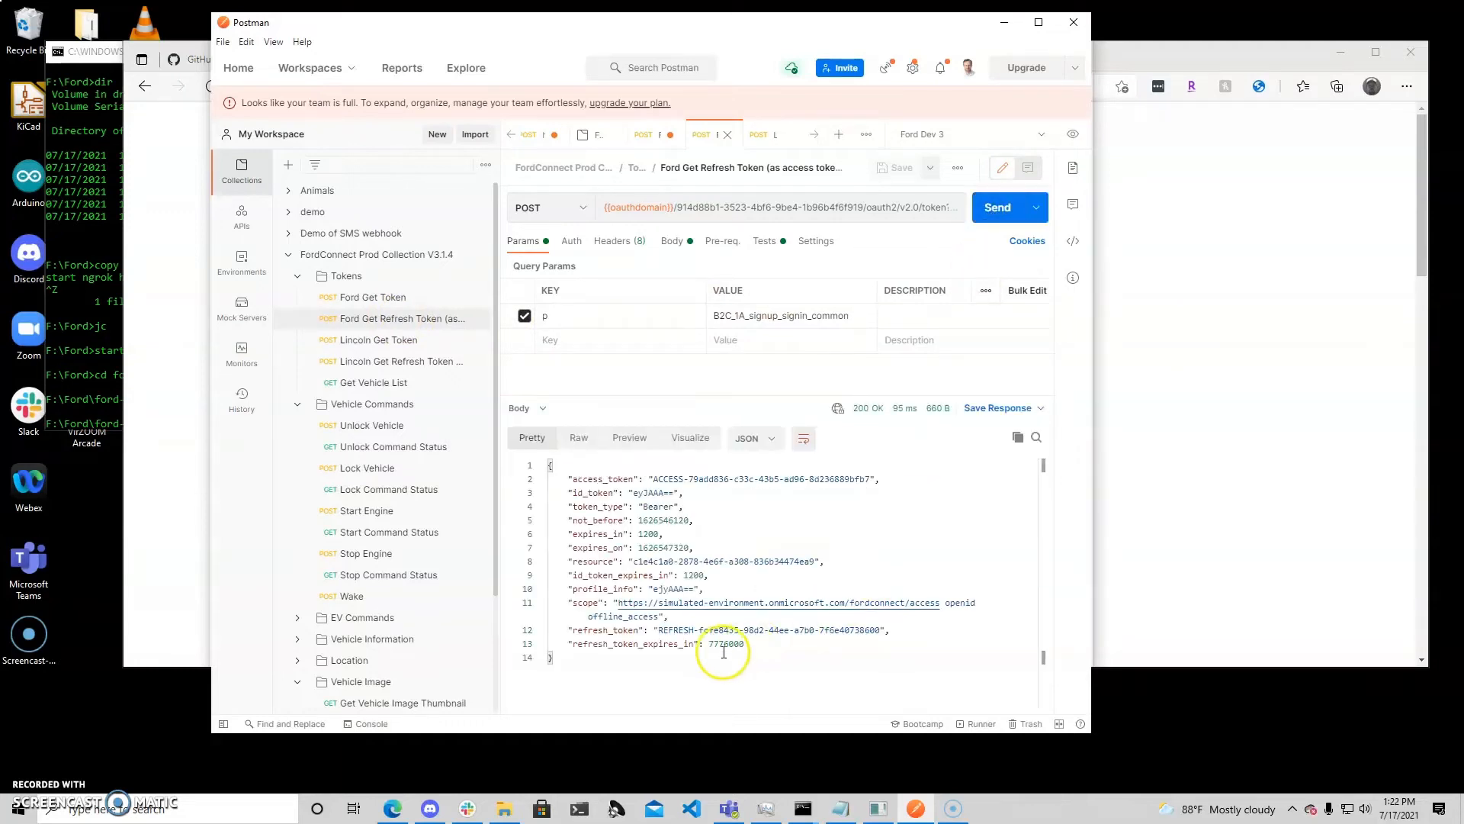
left_click(990, 212)
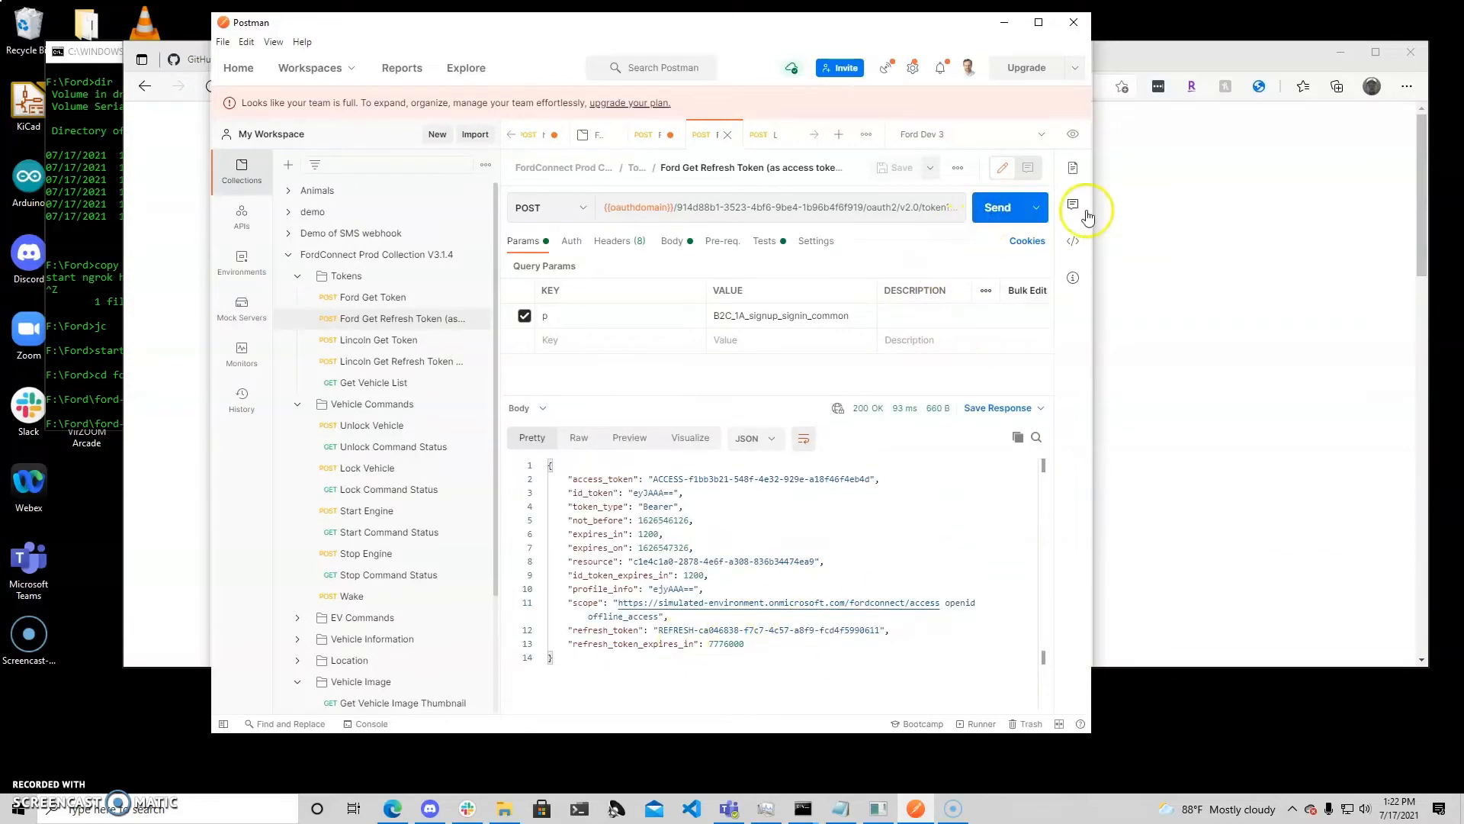
left_click(1000, 213)
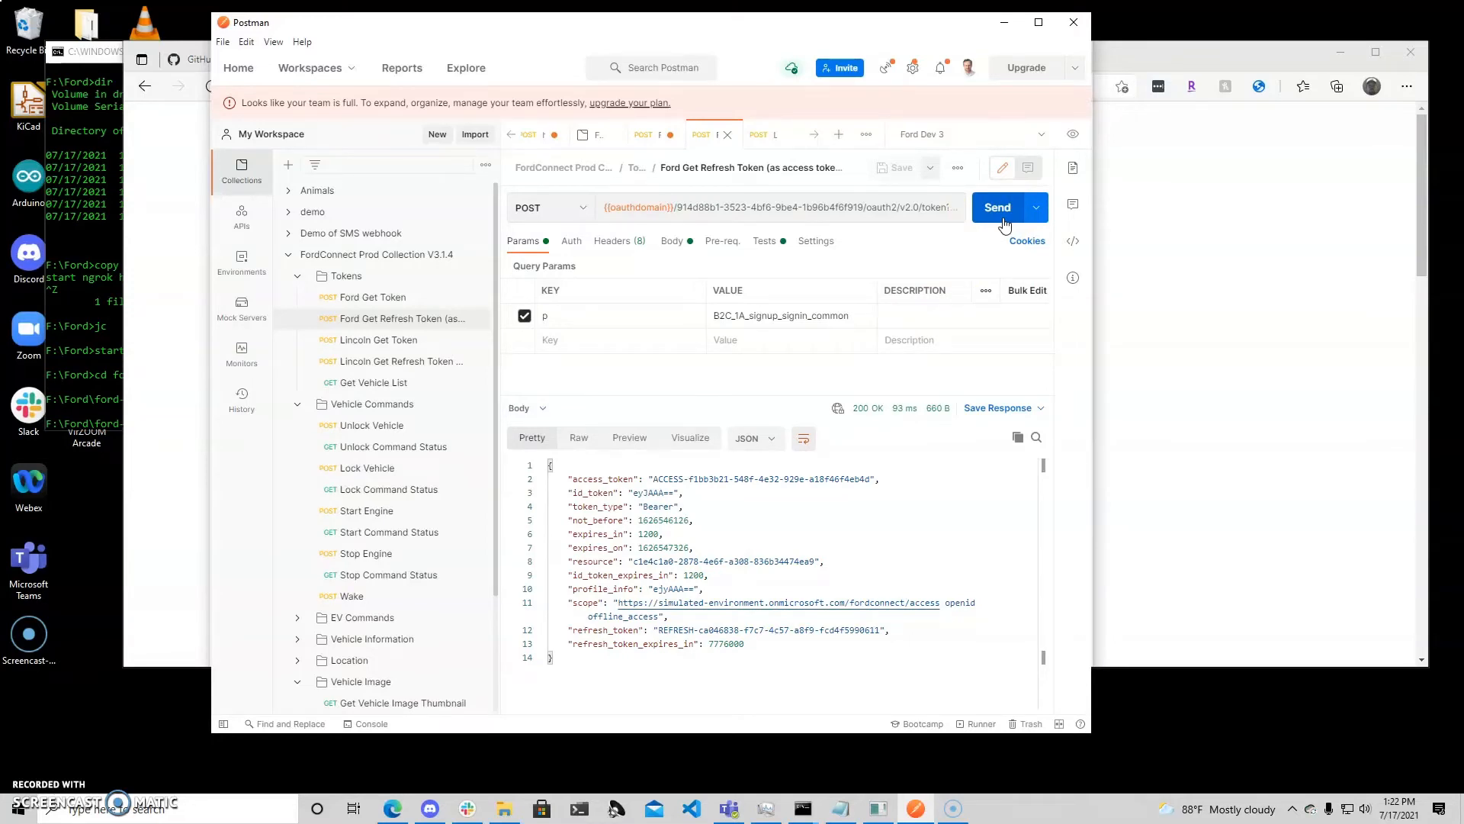
left_click(643, 208)
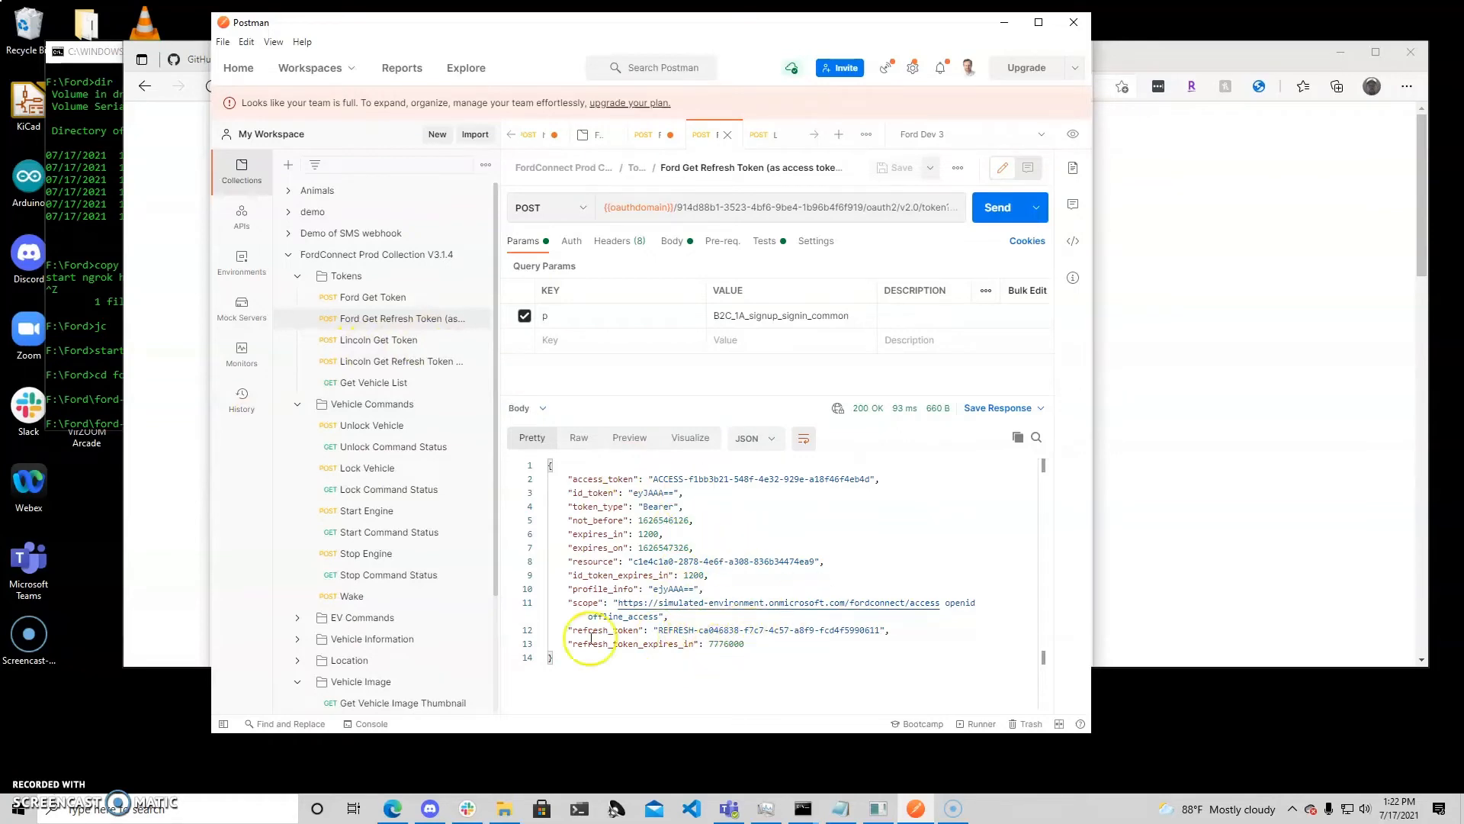
- Switch to the browser and read the FORDSIM_CODE notes under Supported Environment Variables in the simulator's GitHub README
left_click(126, 573)
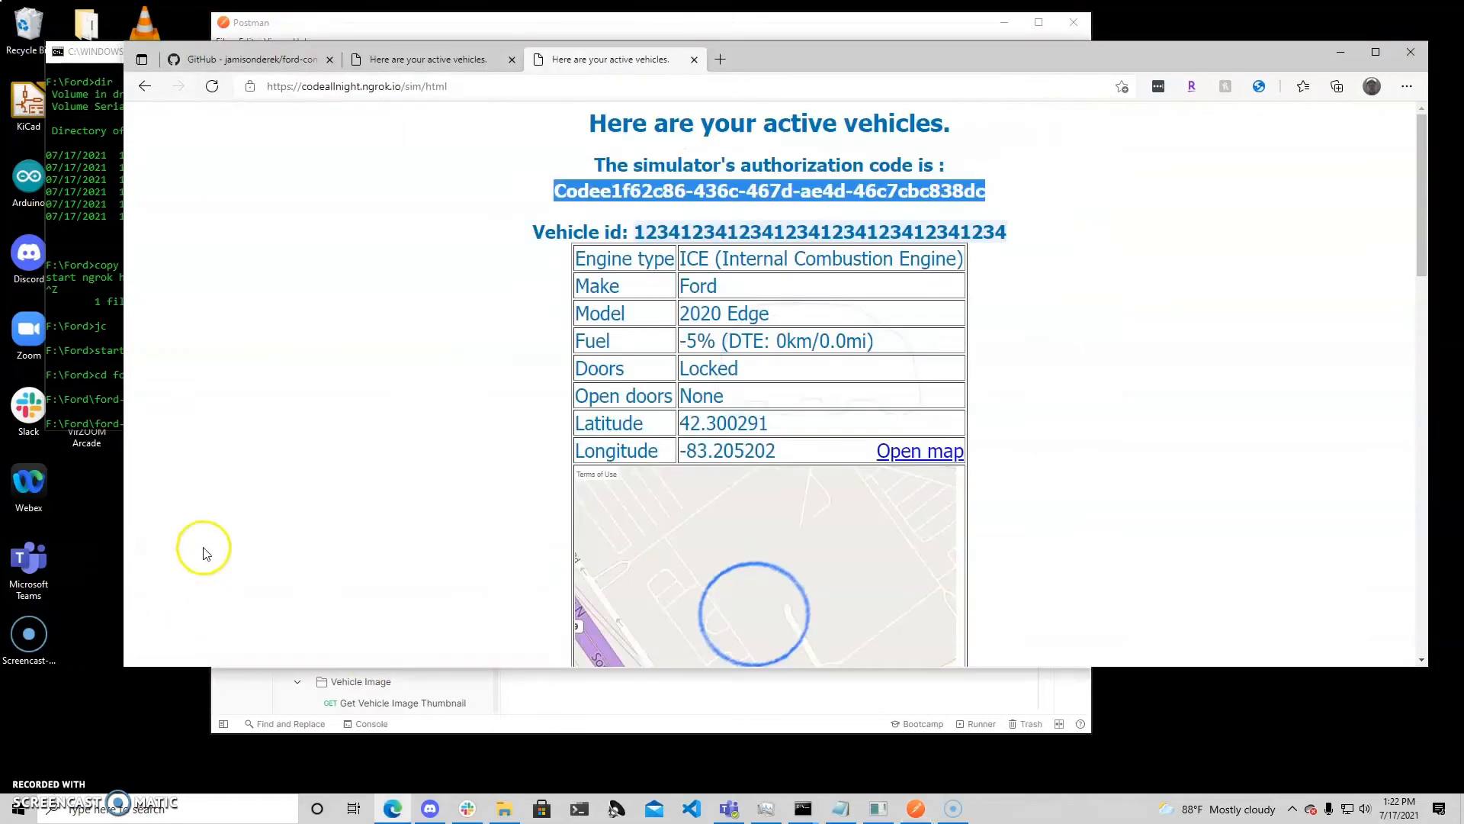
left_click(229, 58)
scroll(610, 480, "down", 15)
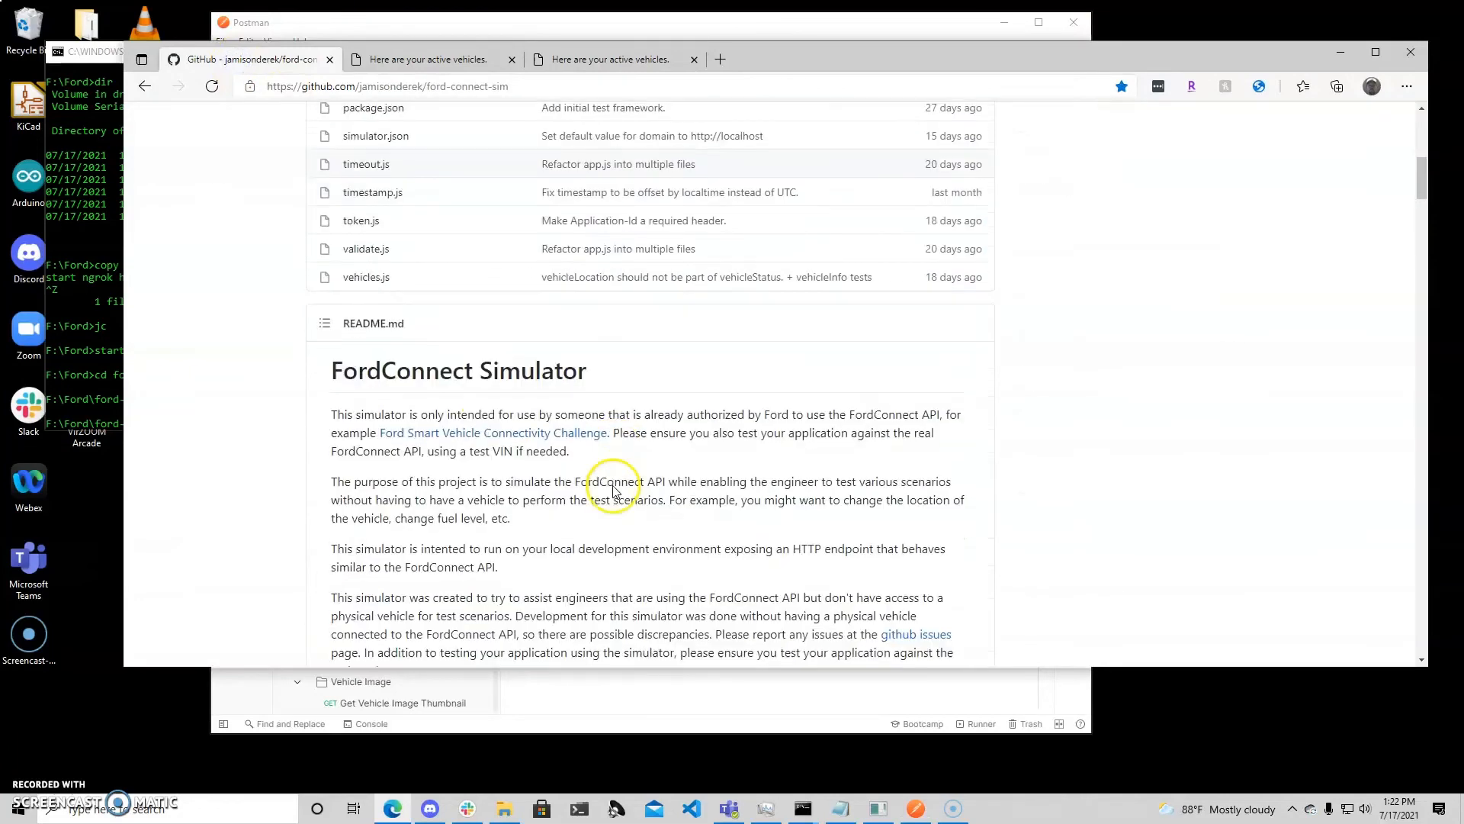
scroll(610, 485, "down", 10)
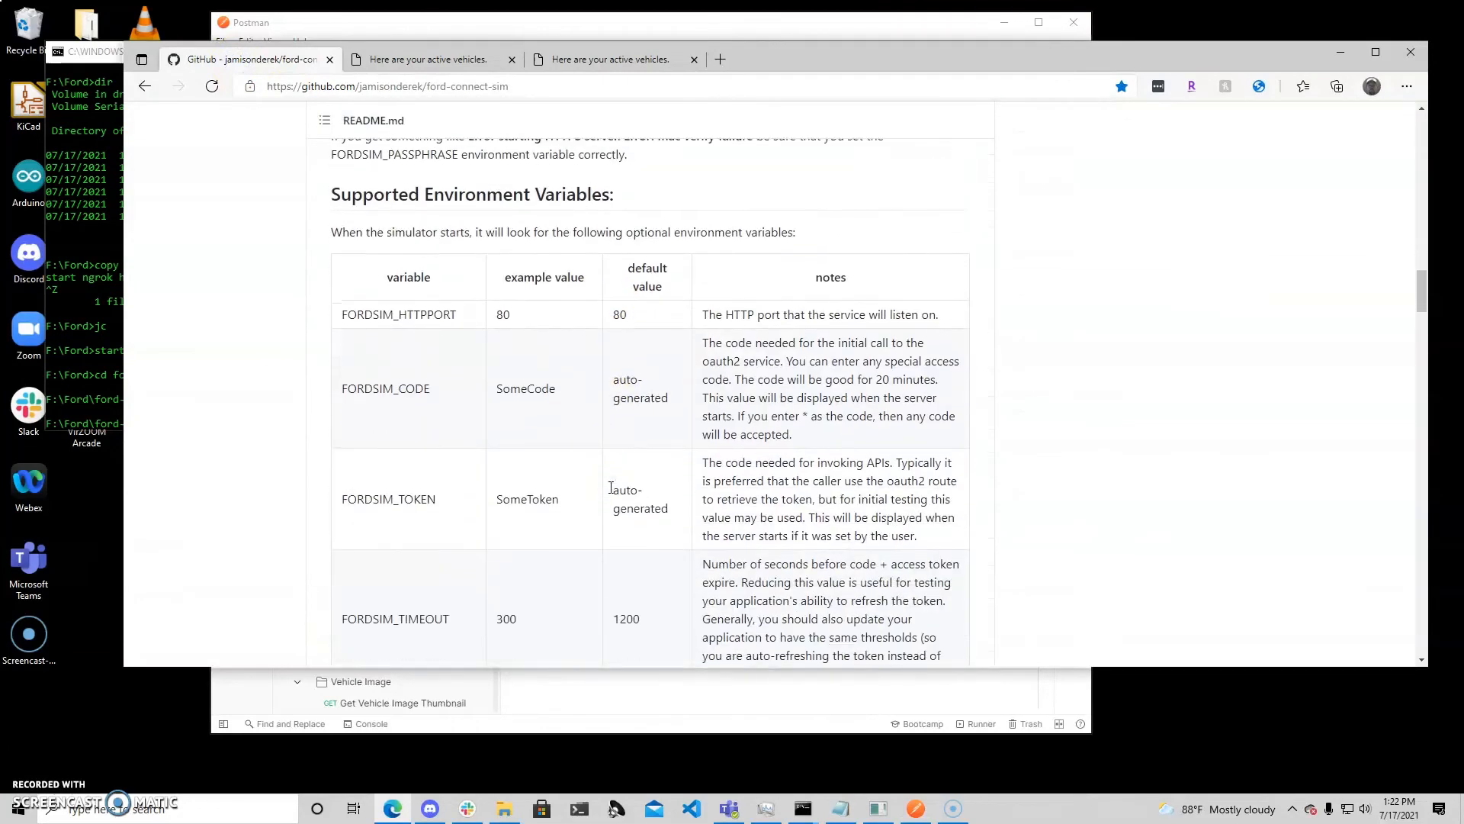
left_click_drag(348, 390, 427, 387)
left_click(427, 387)
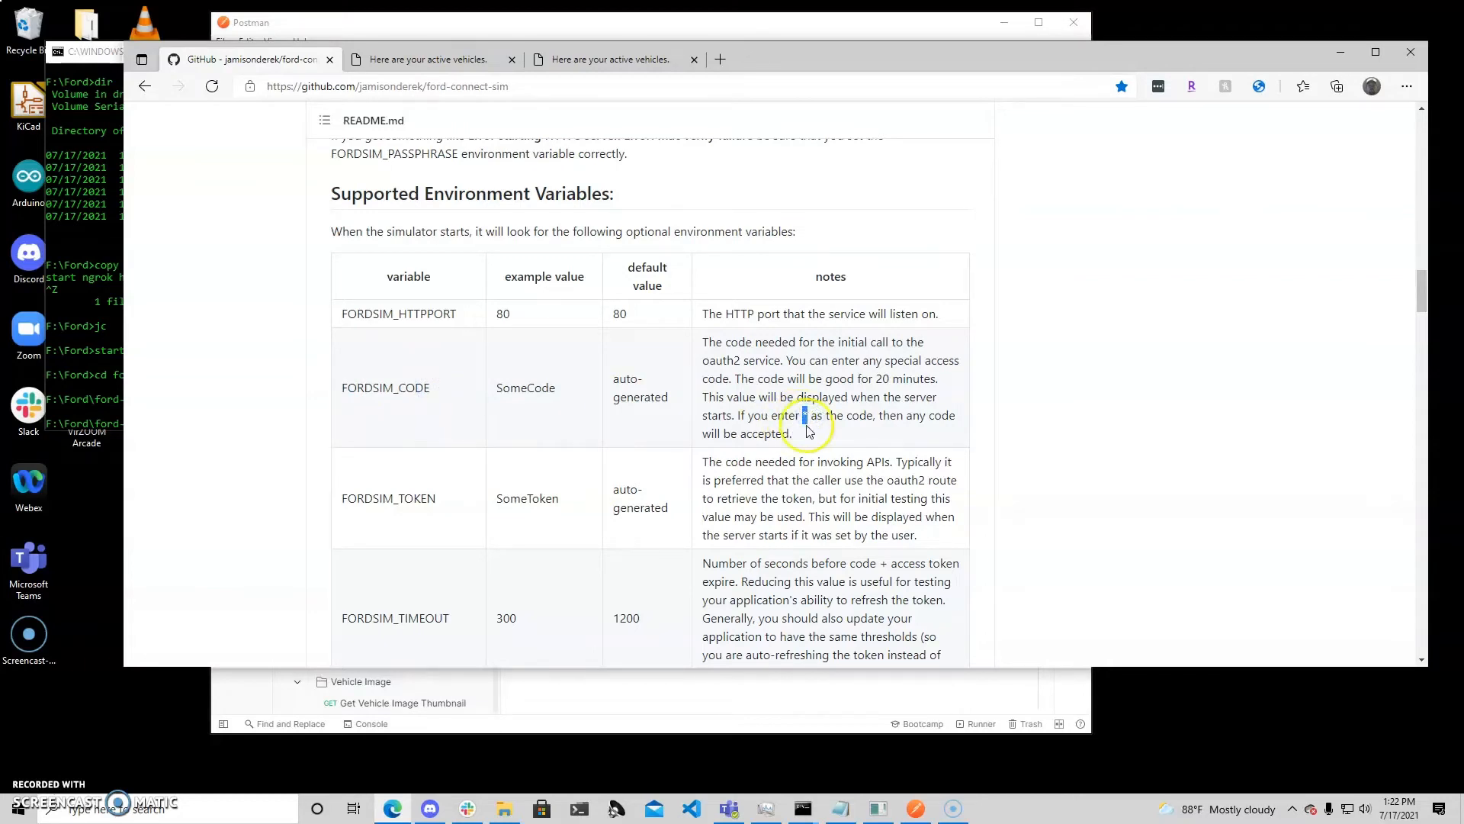
- Switch back to Postman and send the Get Vehicle List request to the simulator
left_click(612, 27)
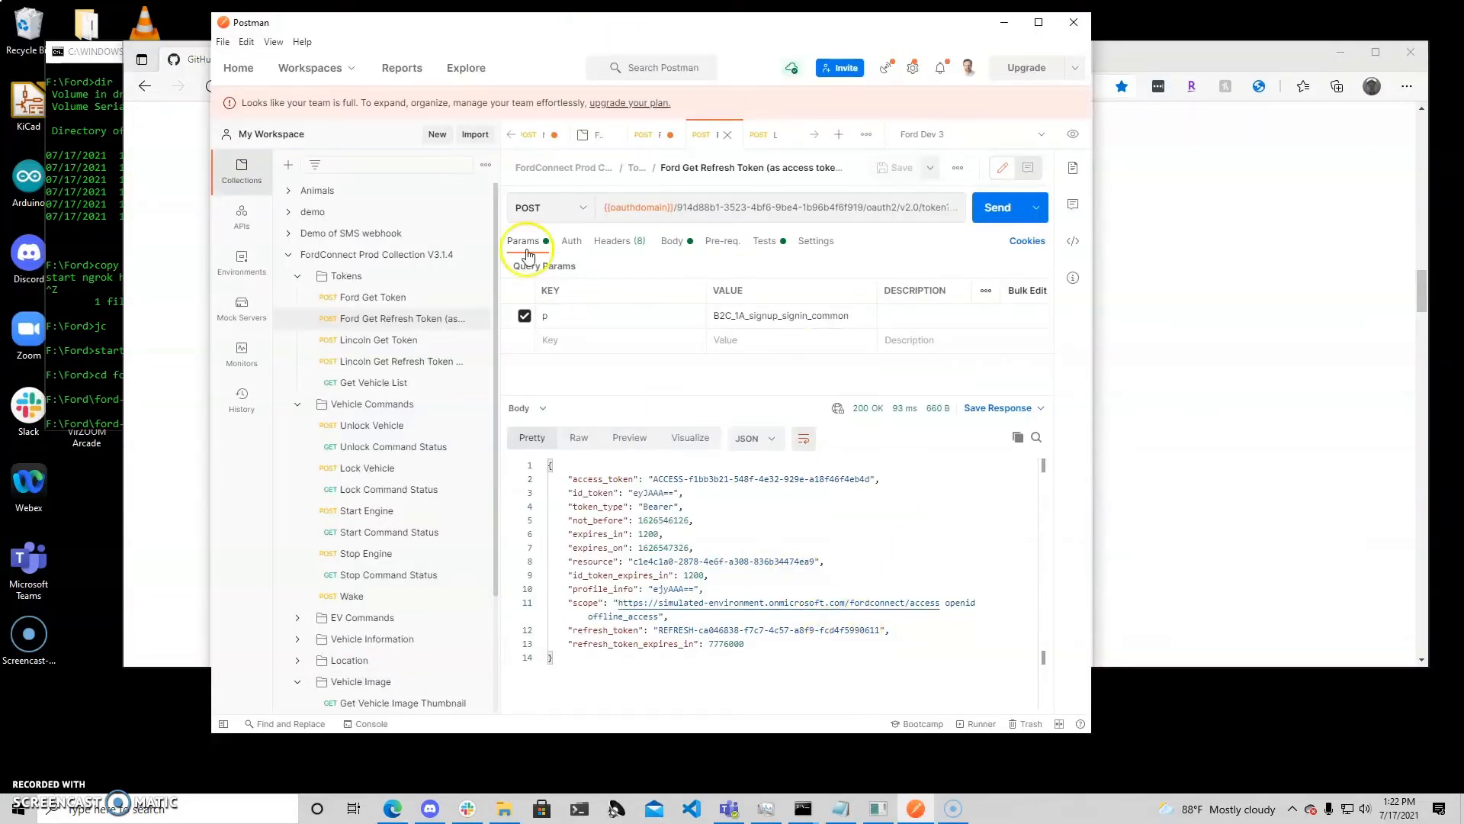
left_click(395, 301)
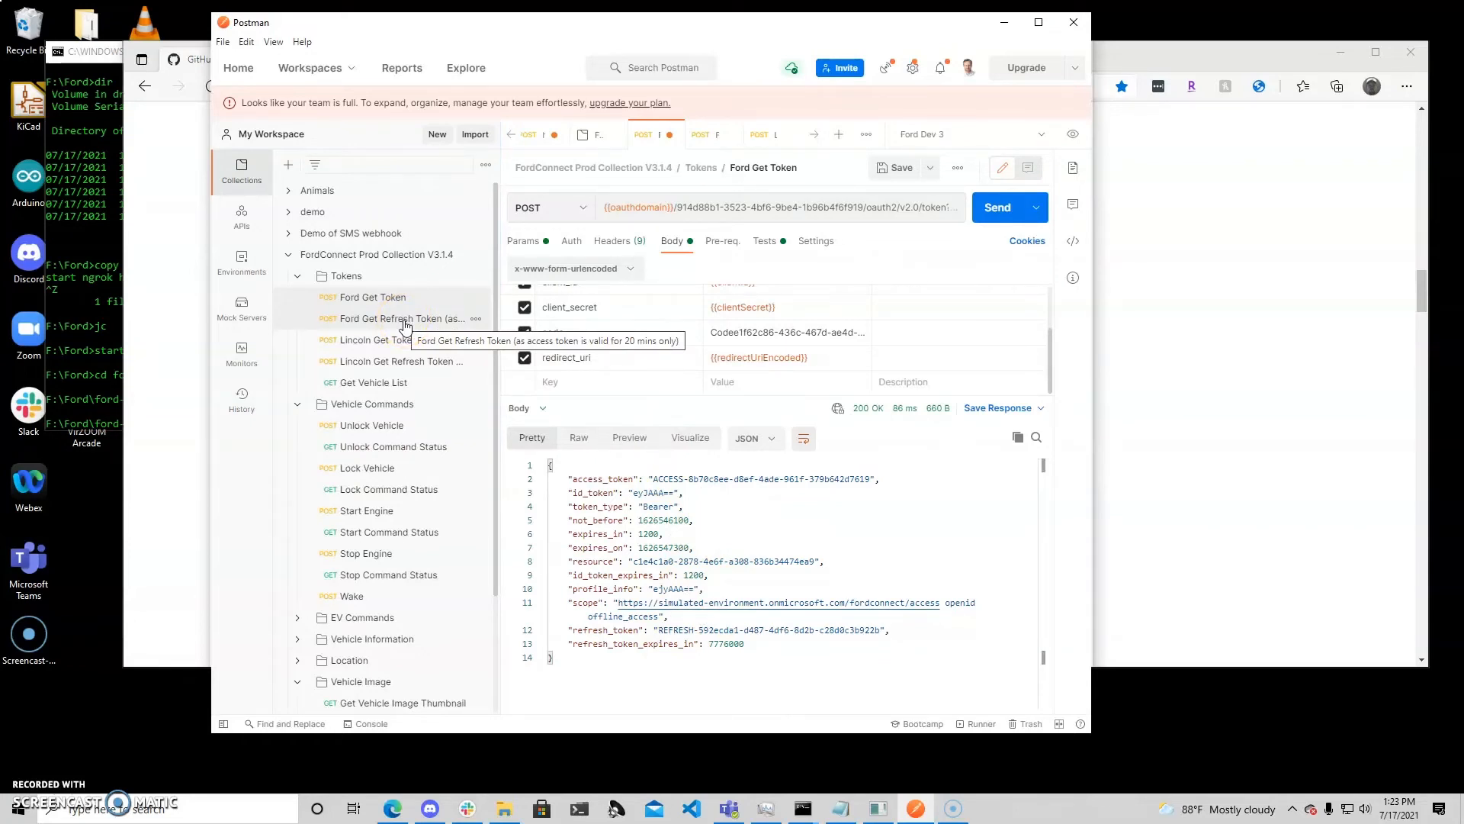
left_click(397, 387)
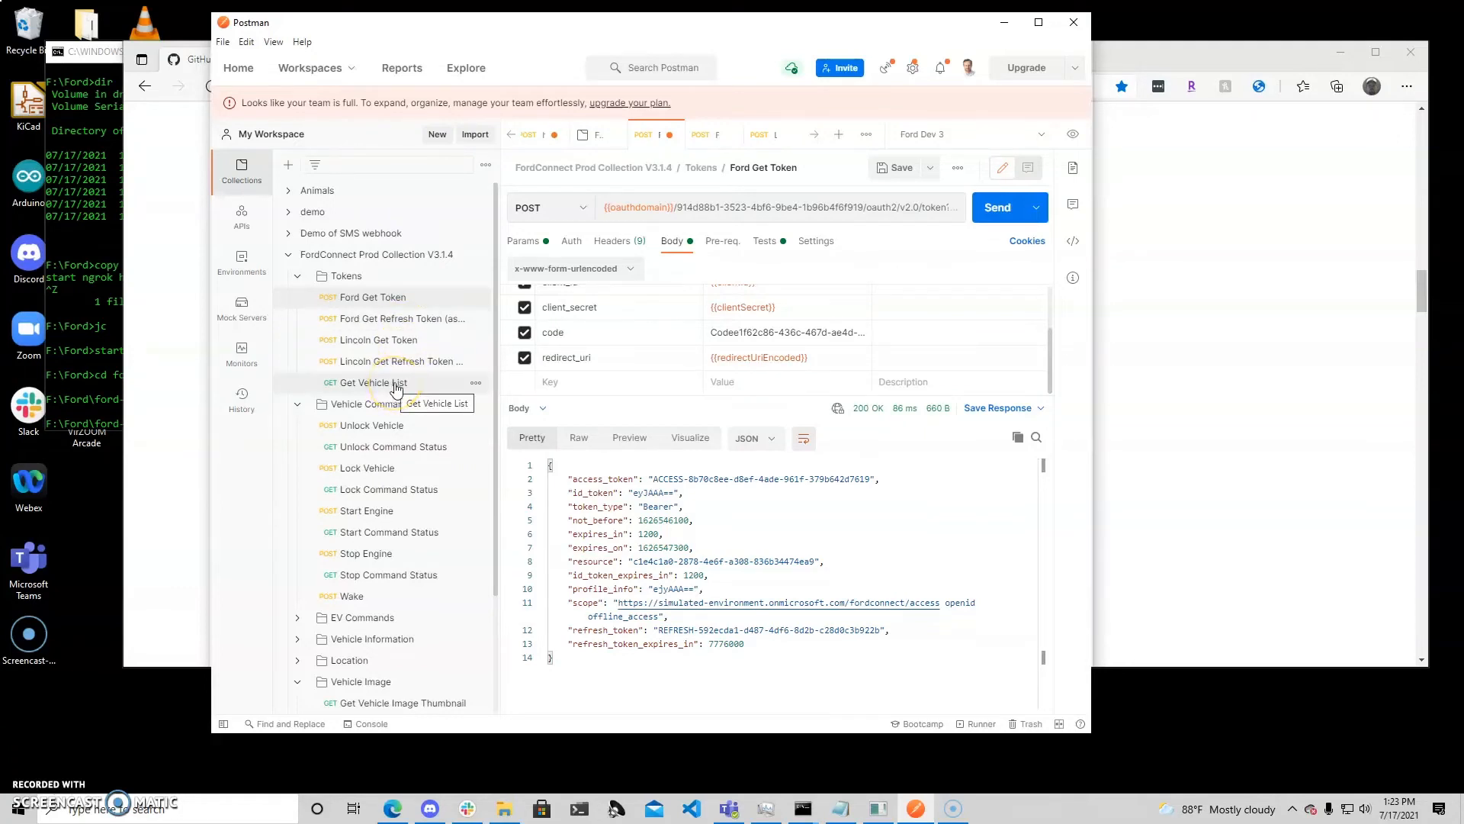
left_click(397, 388)
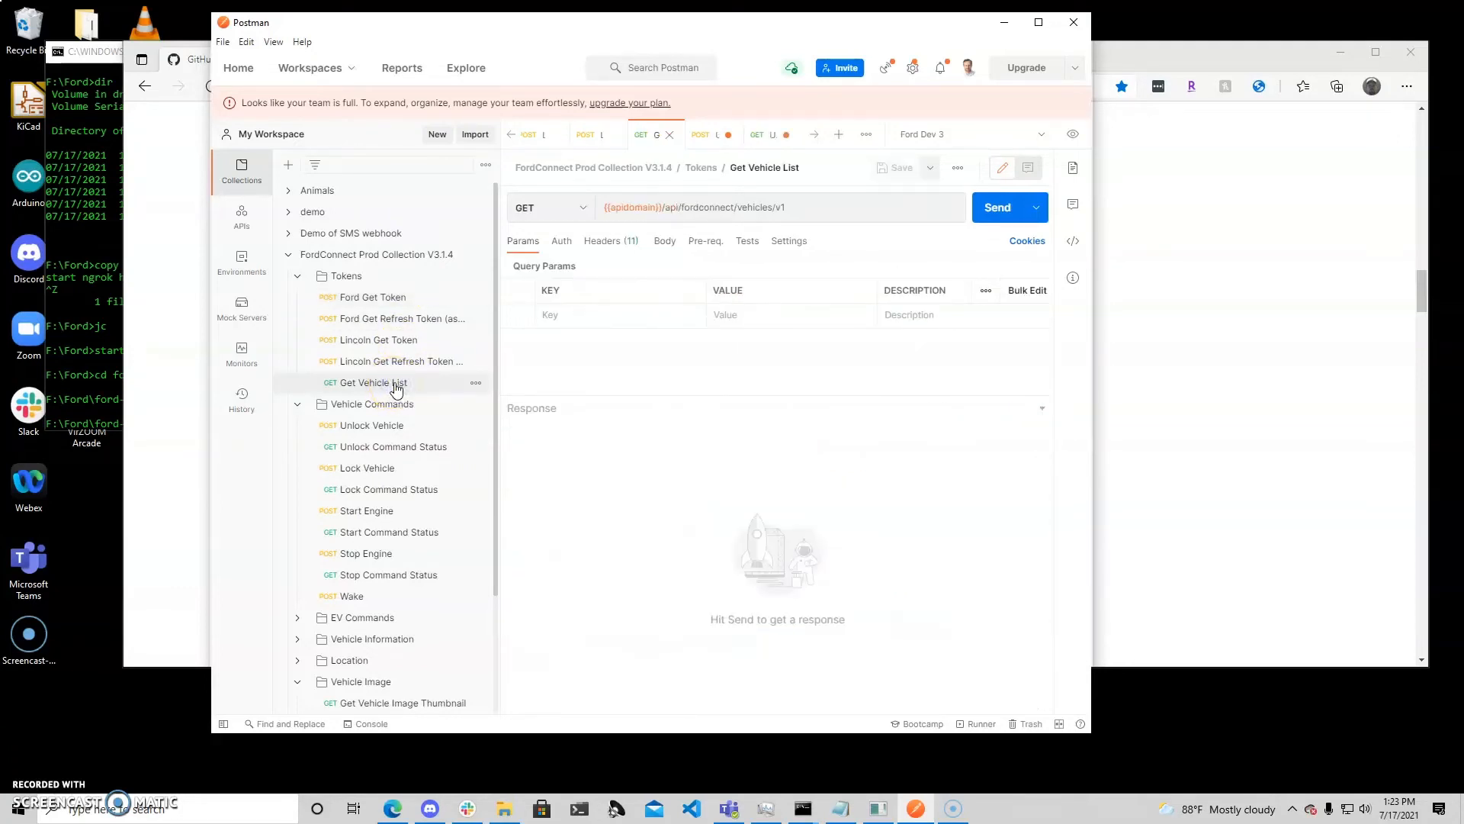
mouse_move(633, 212)
left_click(990, 209)
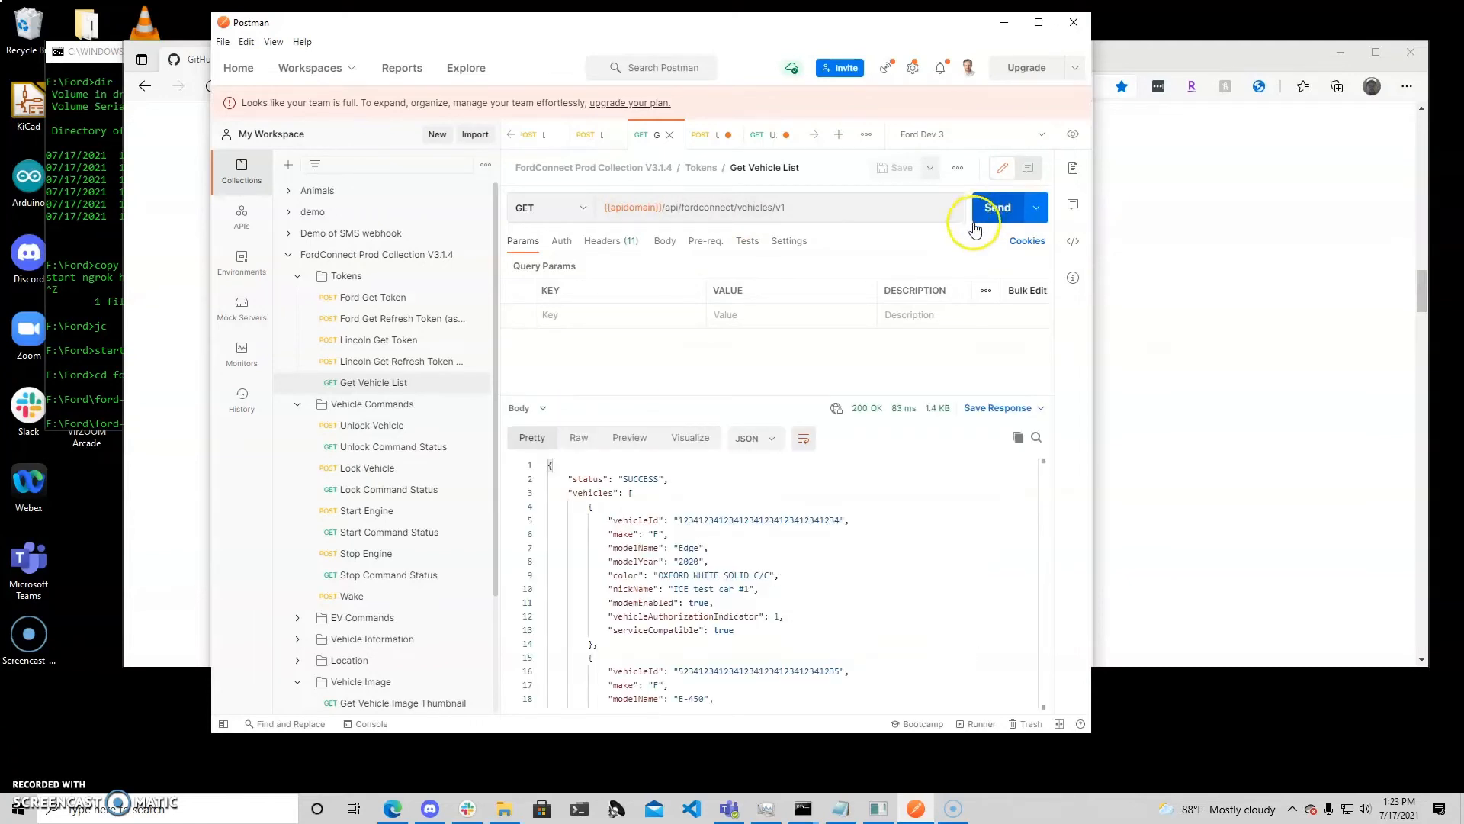
- Review the vehicle entries in the Get Vehicle List response, checking each model, nickname and compatibility flag
scroll(888, 589, "down", 1)
scroll(888, 589, "down", 2)
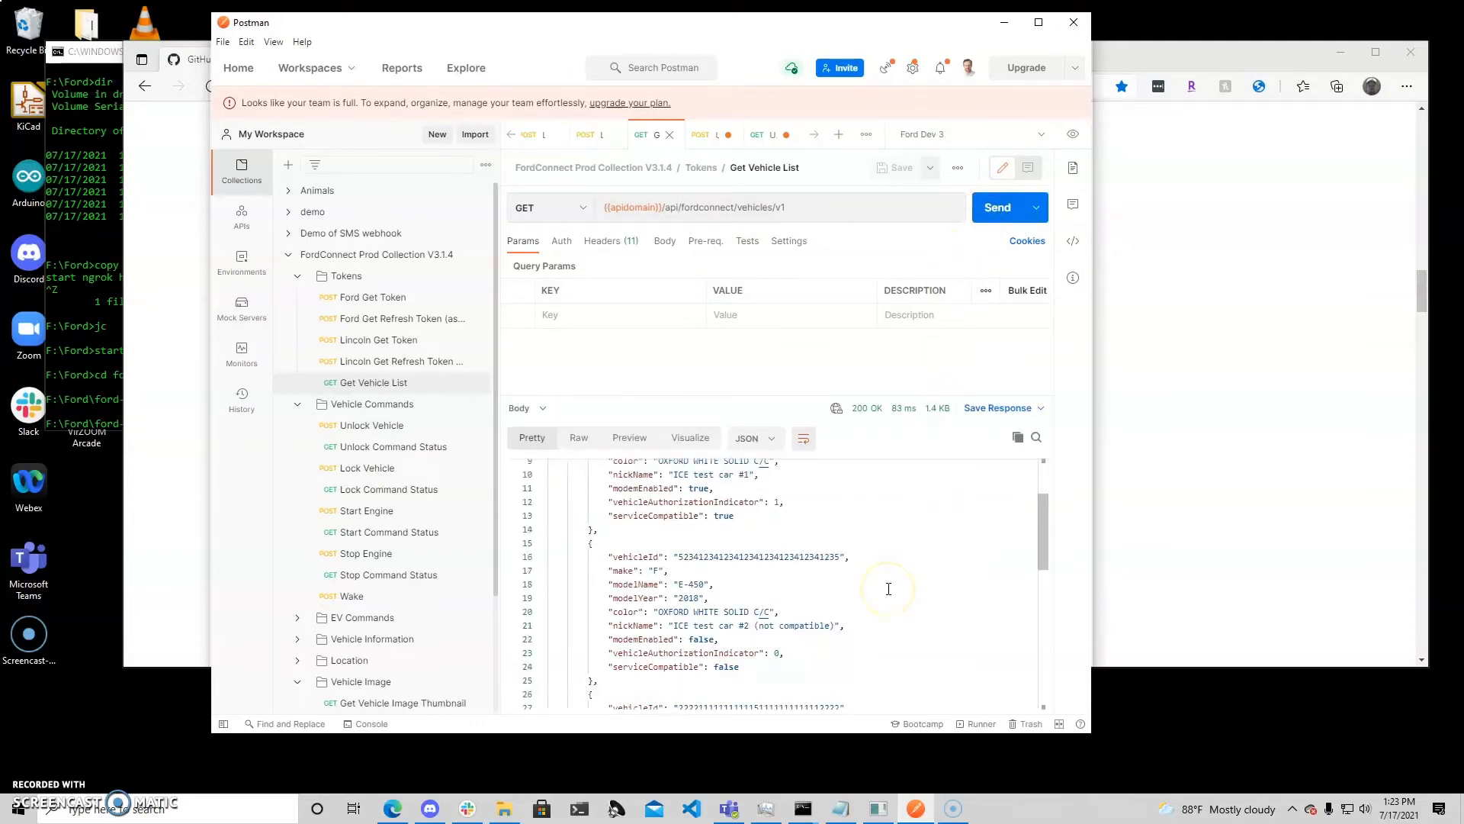
scroll(889, 589, "down", 8)
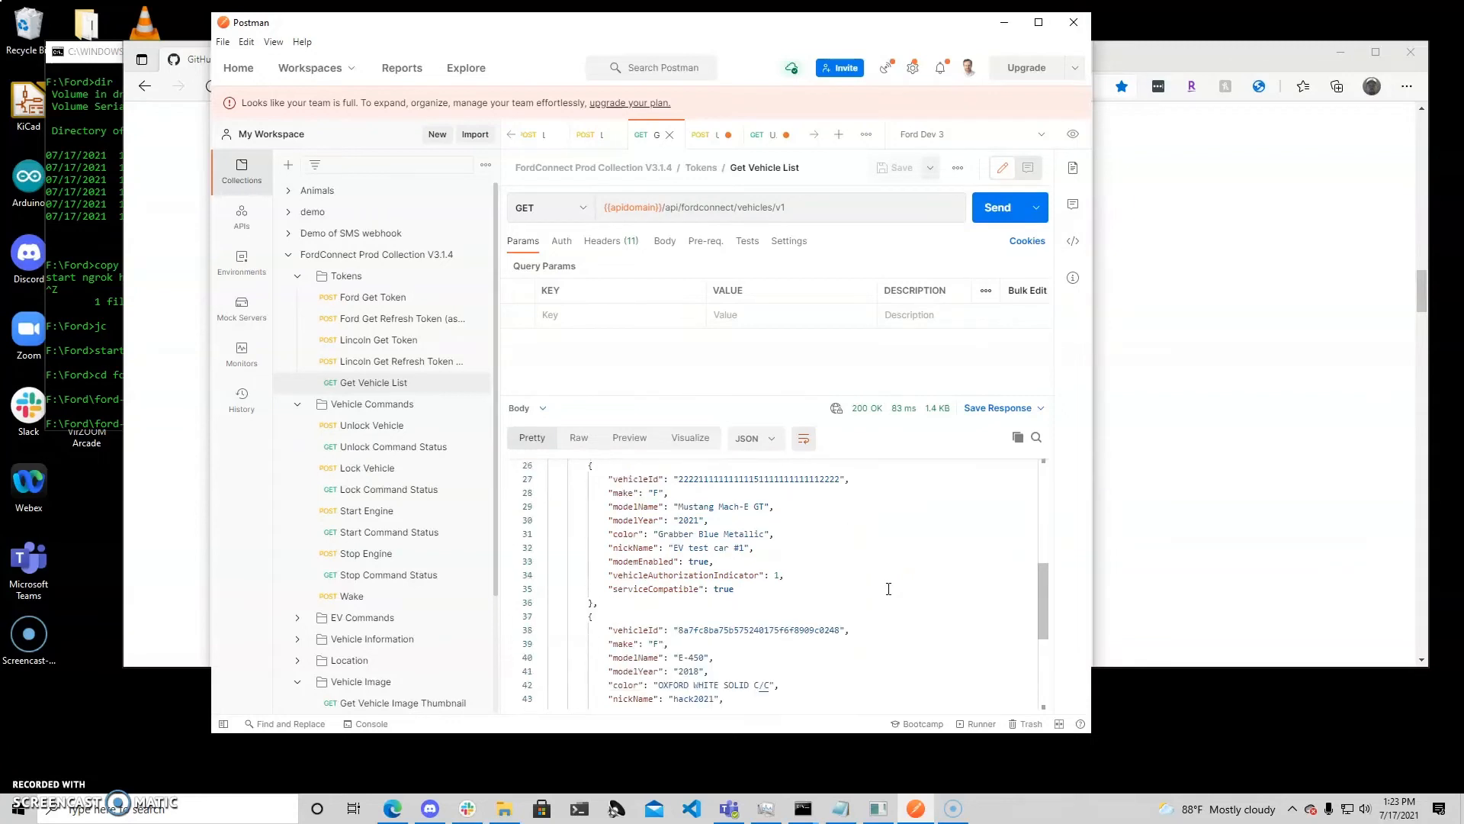
scroll(888, 589, "down", 2)
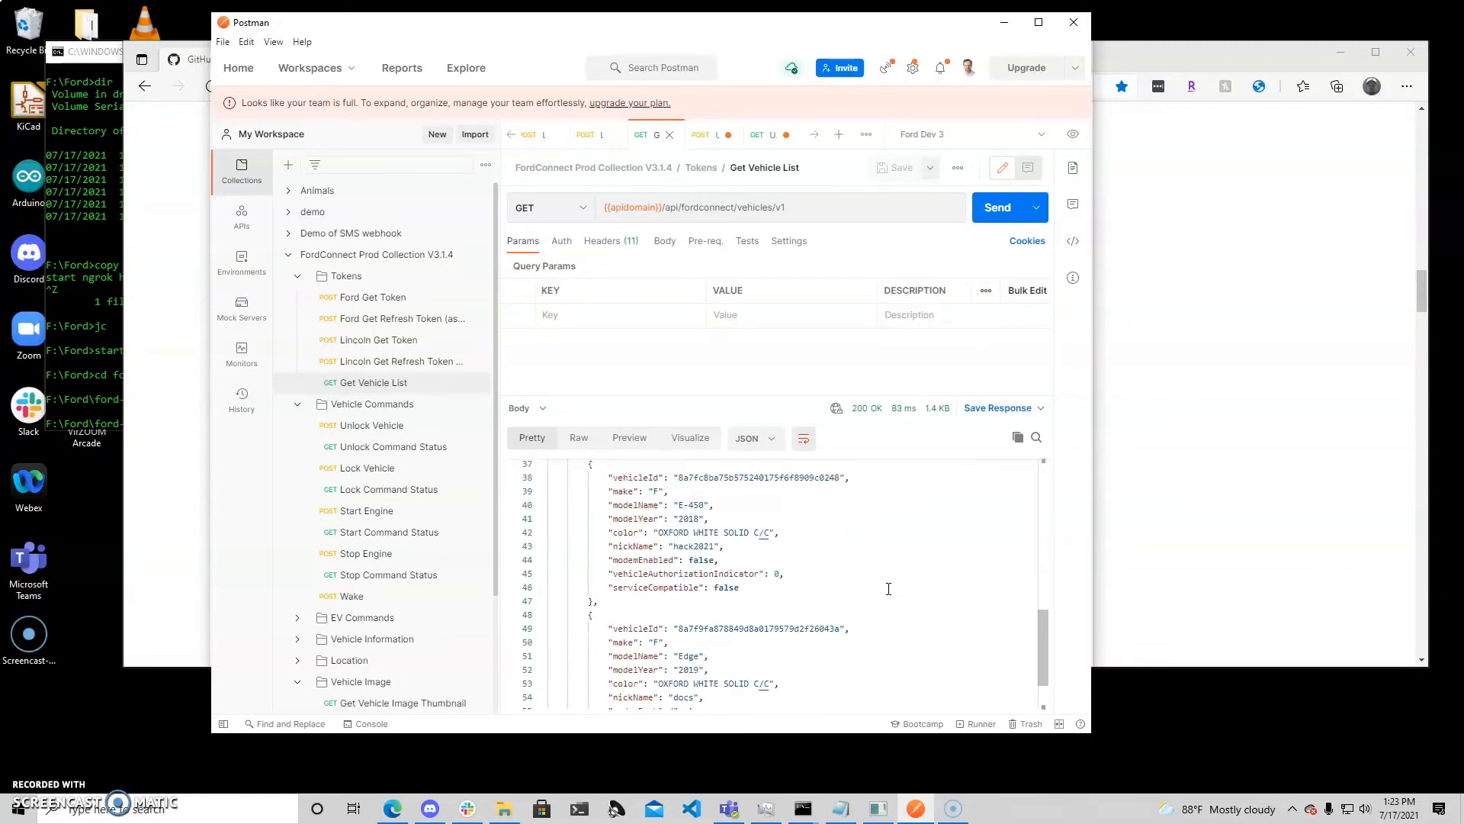
scroll(888, 589, "down", 2)
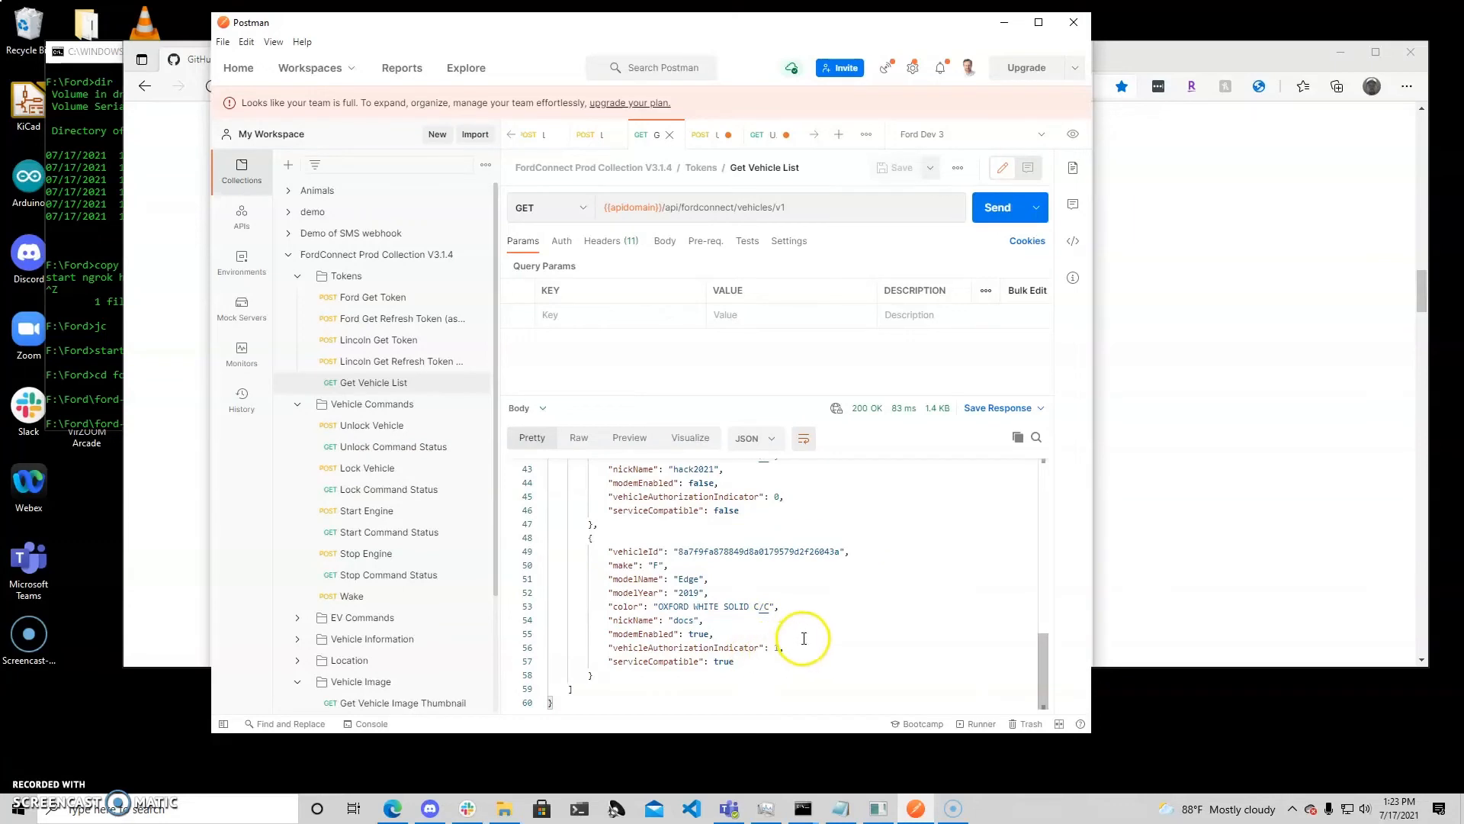
scroll(800, 638, "up", 1)
scroll(803, 632, "up", 1)
scroll(803, 632, "up", 8)
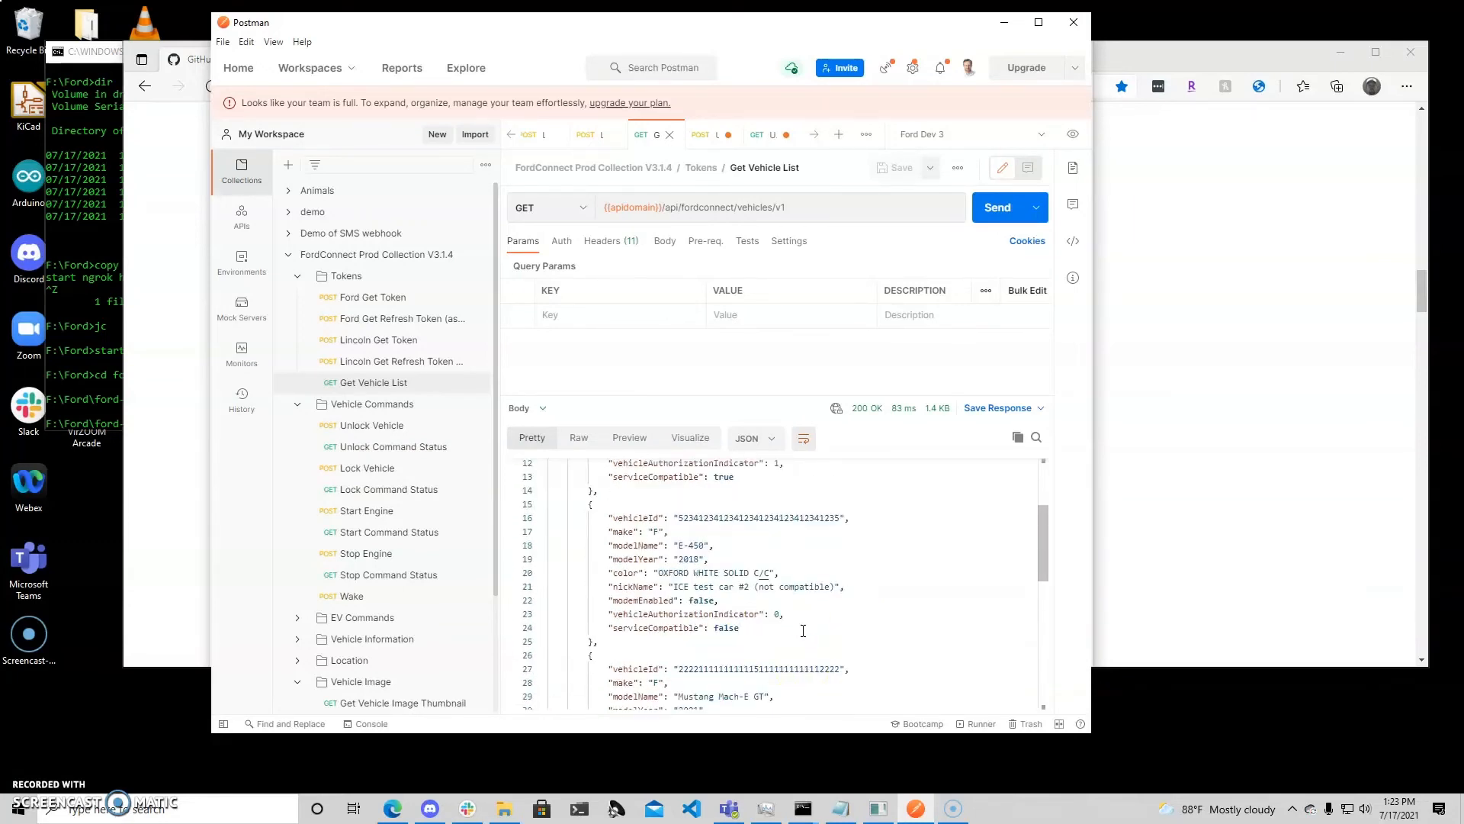
scroll(803, 631, "up", 1)
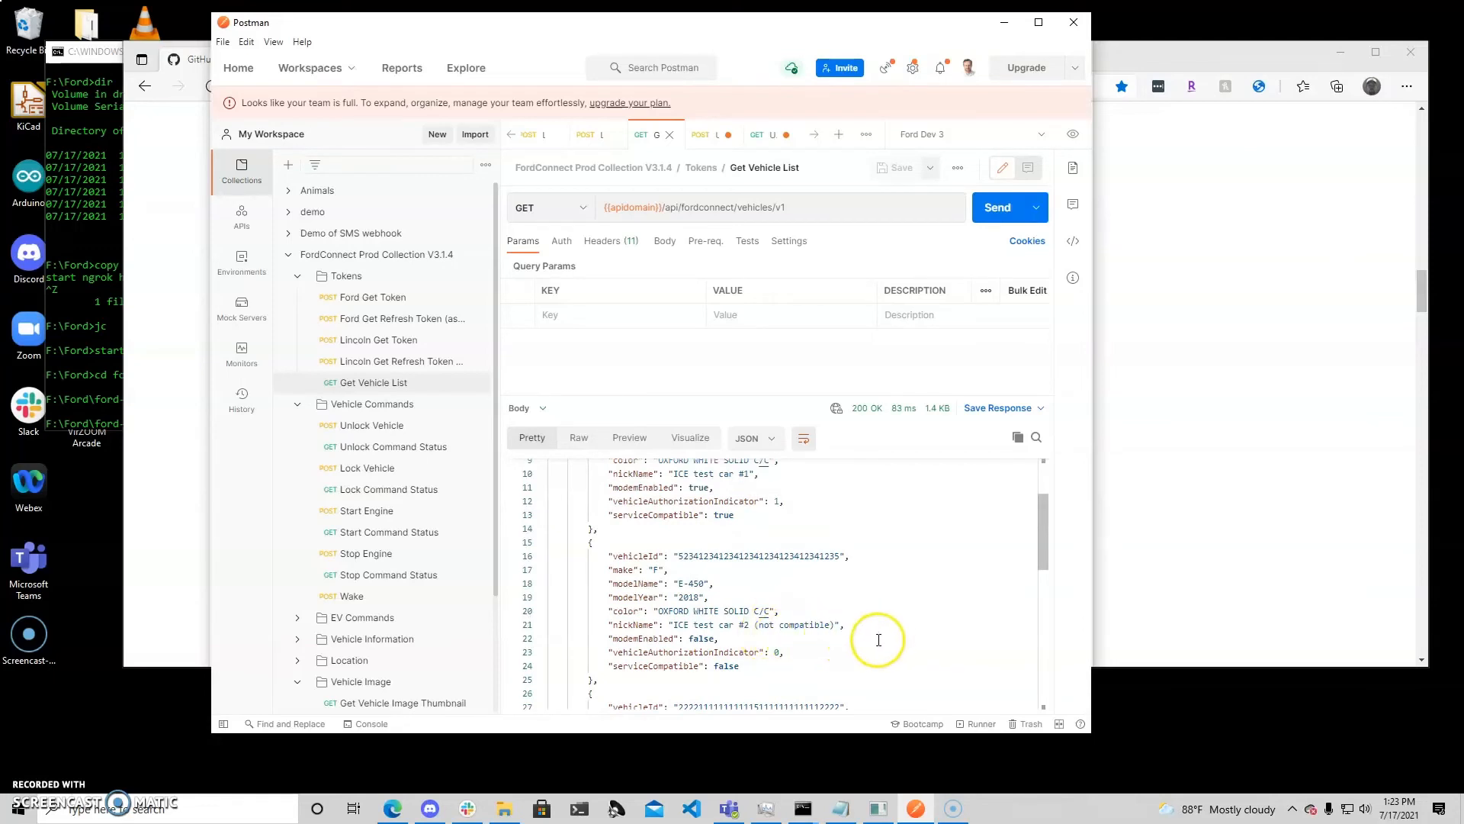
scroll(877, 639, "up", 2)
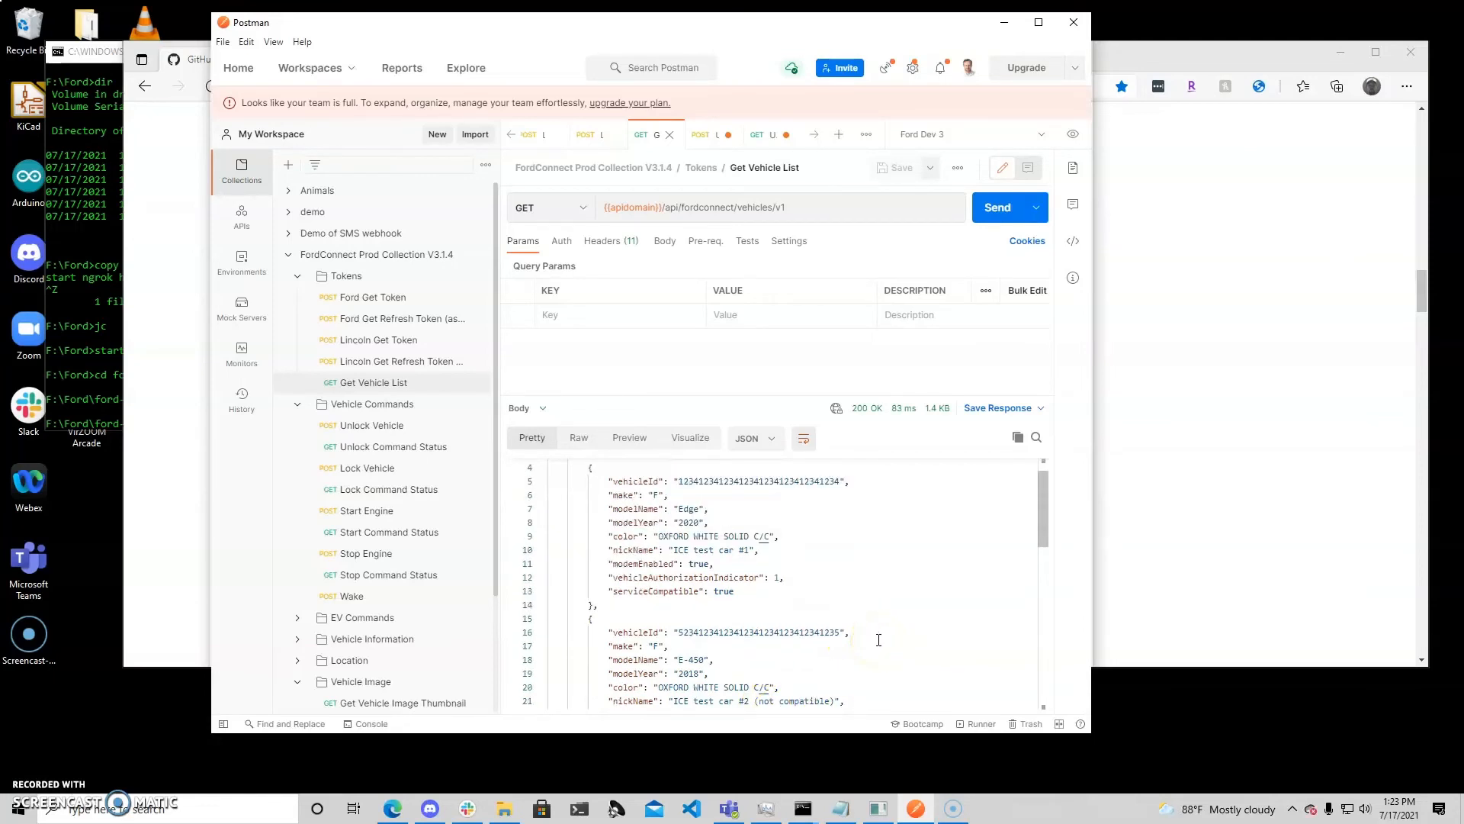
- Copy the Mustang Mach-E GT's vehicleId from the response into the current value of the Ford Dev 3 environment's vehicleId variable
double_click(744, 481)
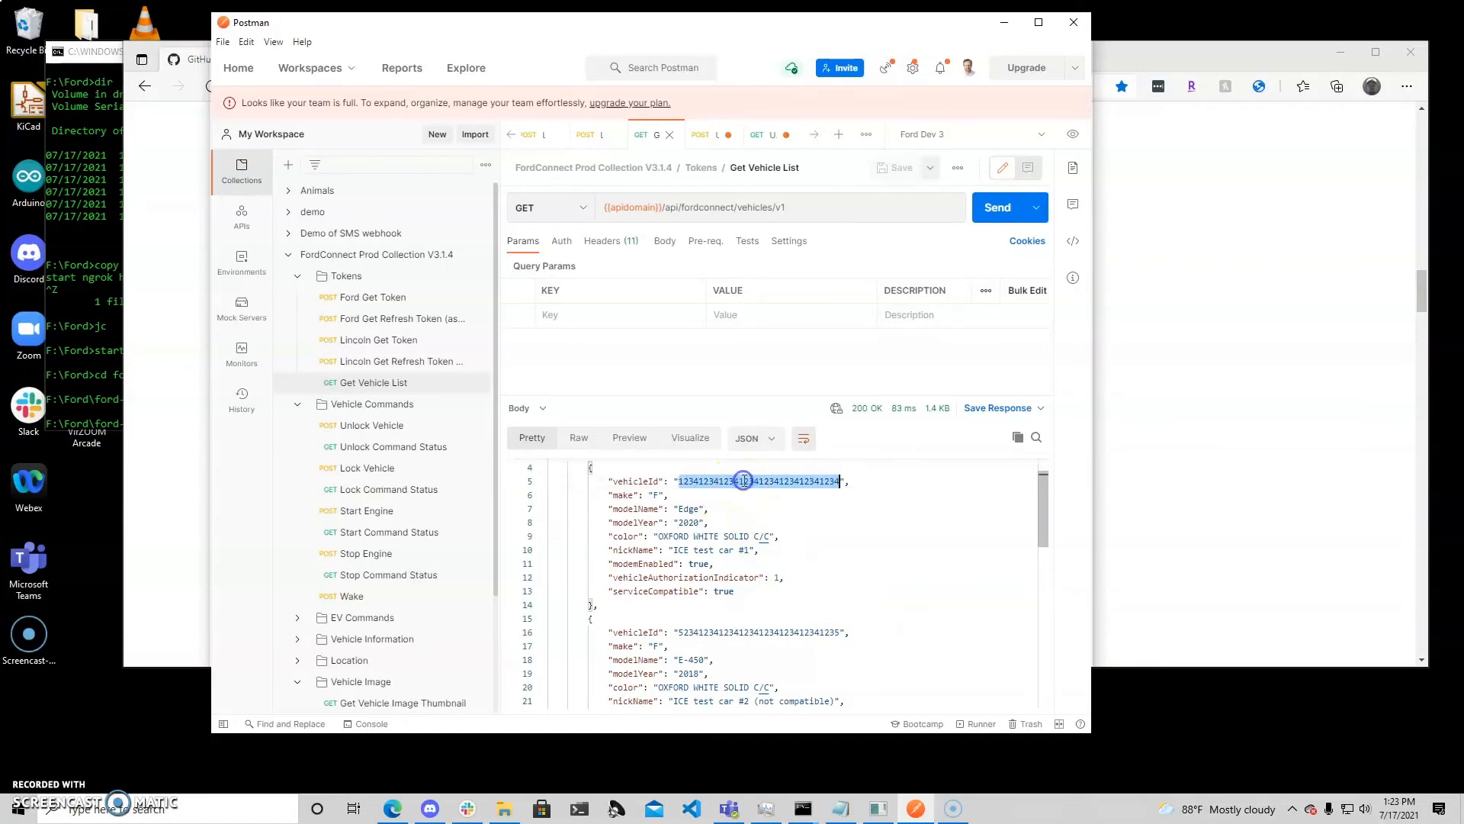
scroll(744, 488, "down", 5)
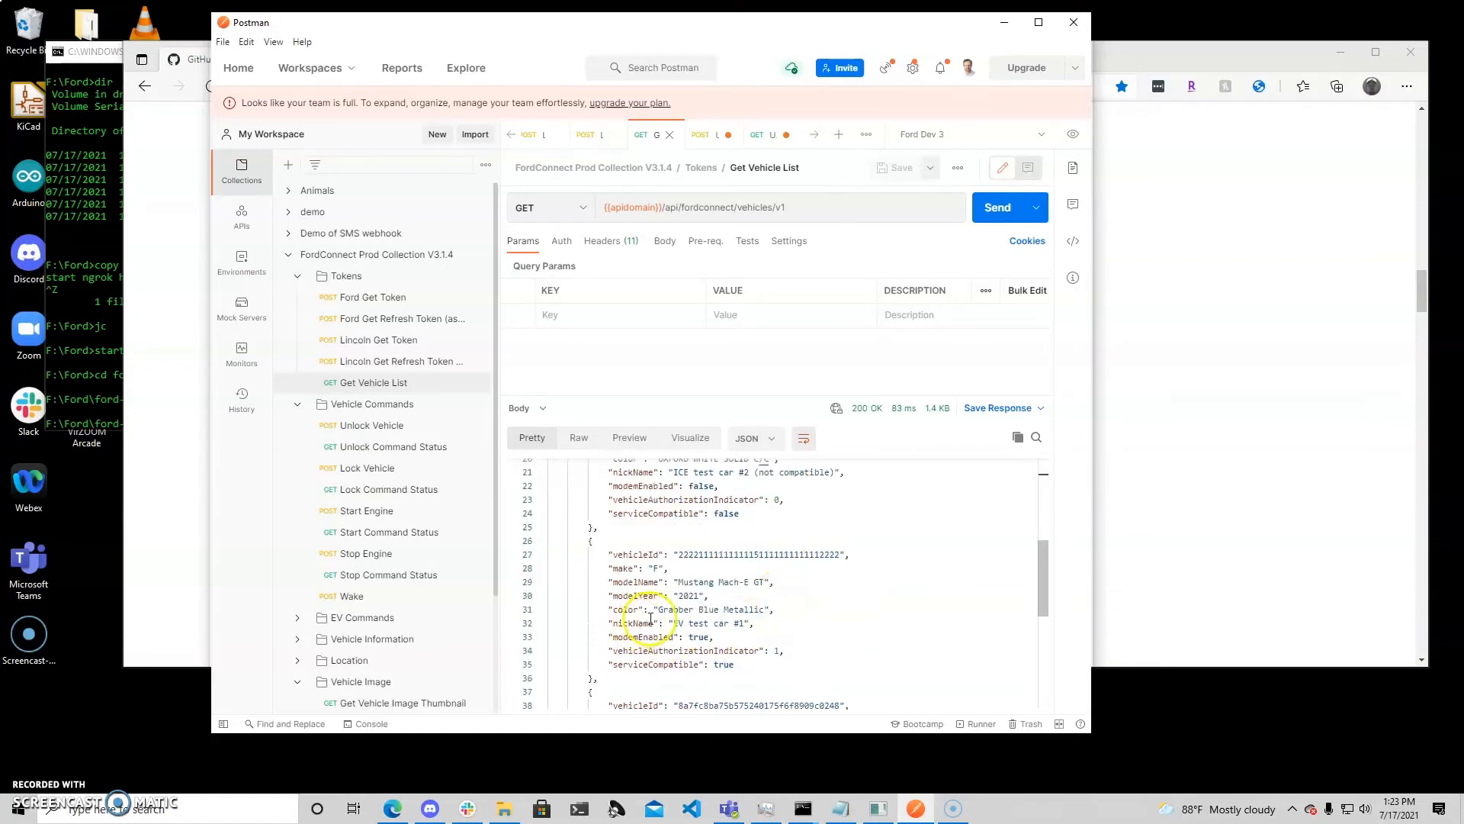
double_click(730, 554)
key("ctrl+c")
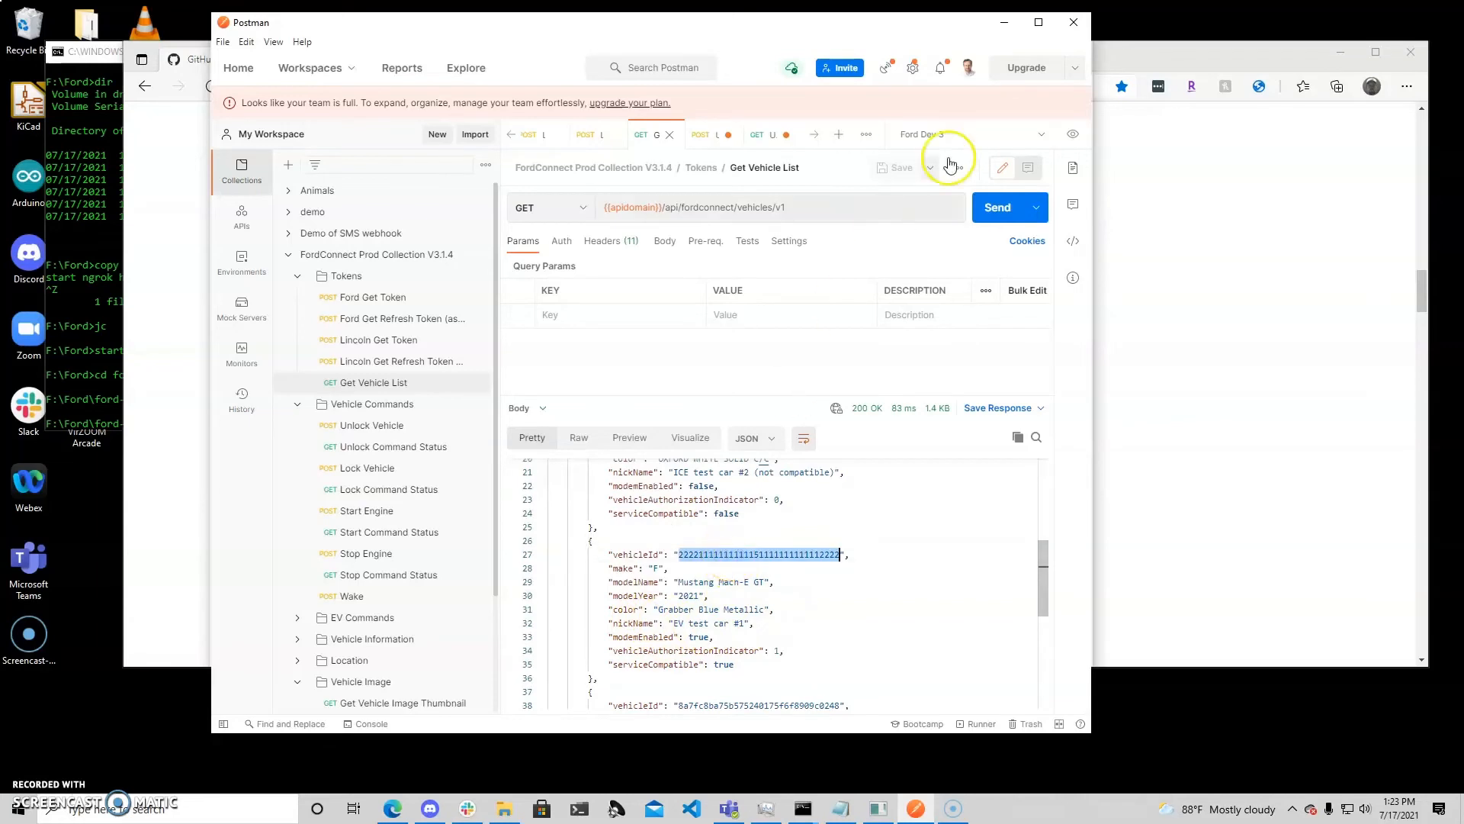
left_click(1072, 136)
left_click(868, 320)
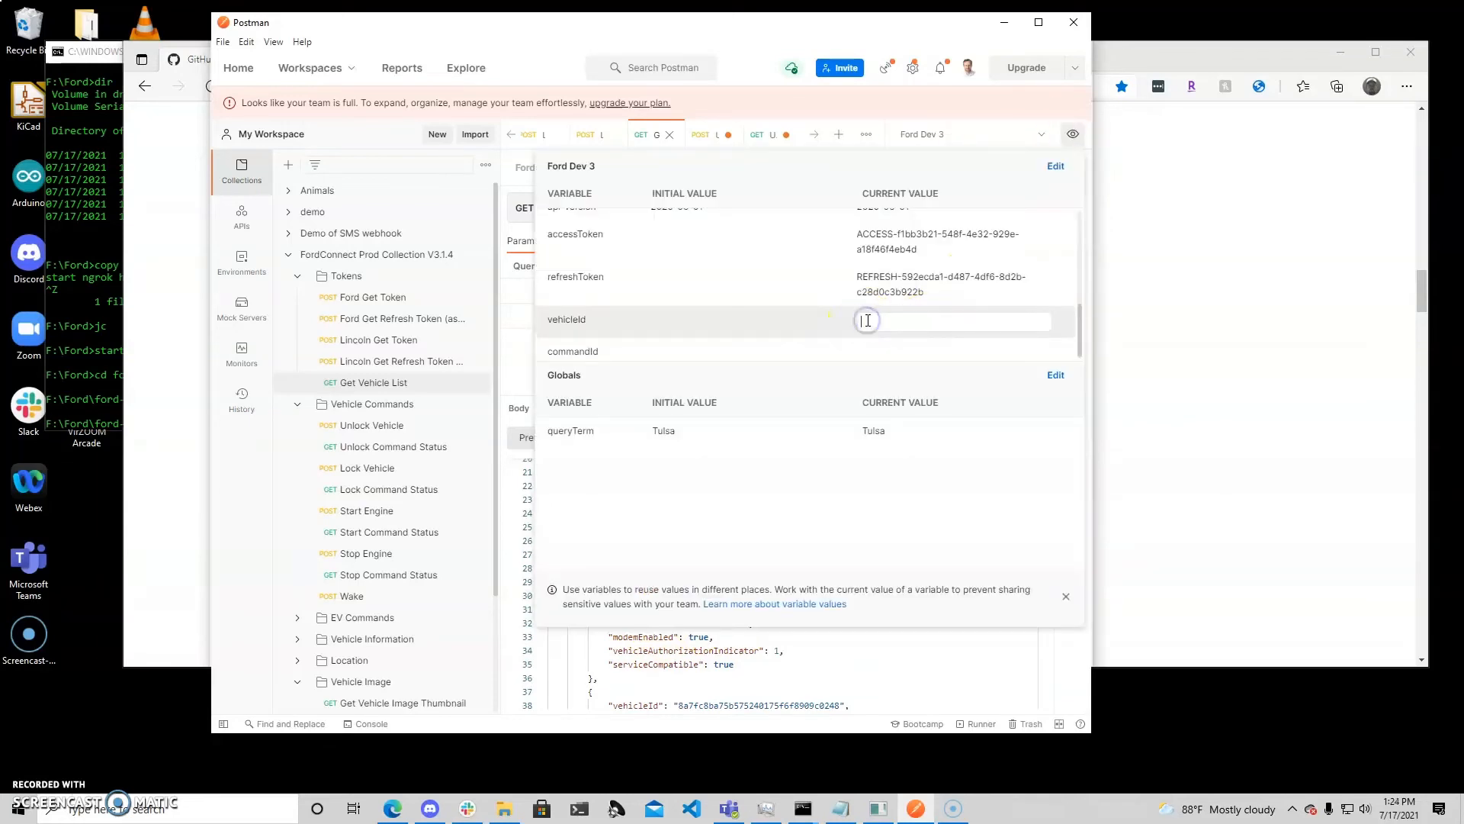
key("ctrl+v")
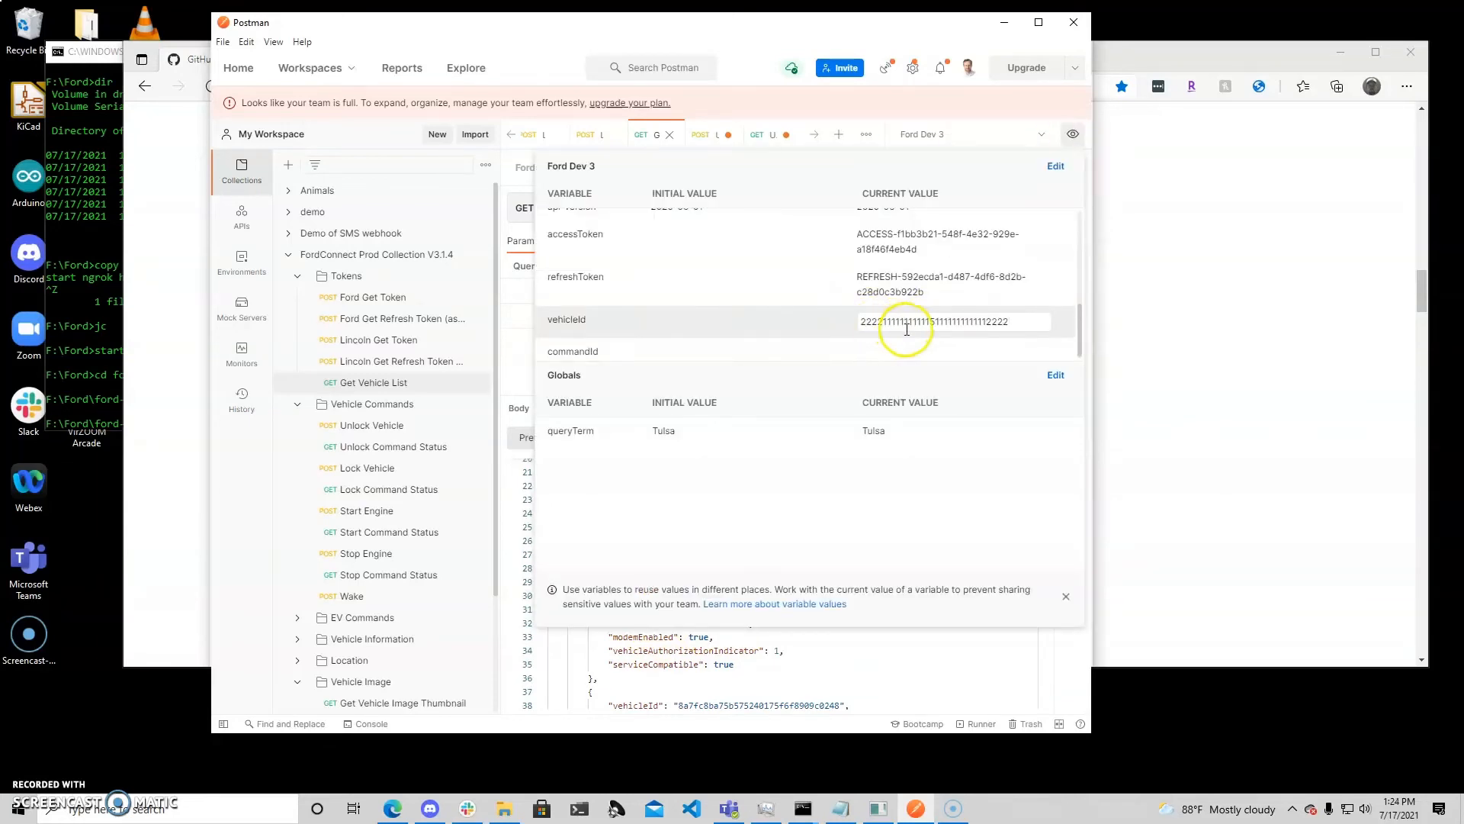
left_click(992, 665)
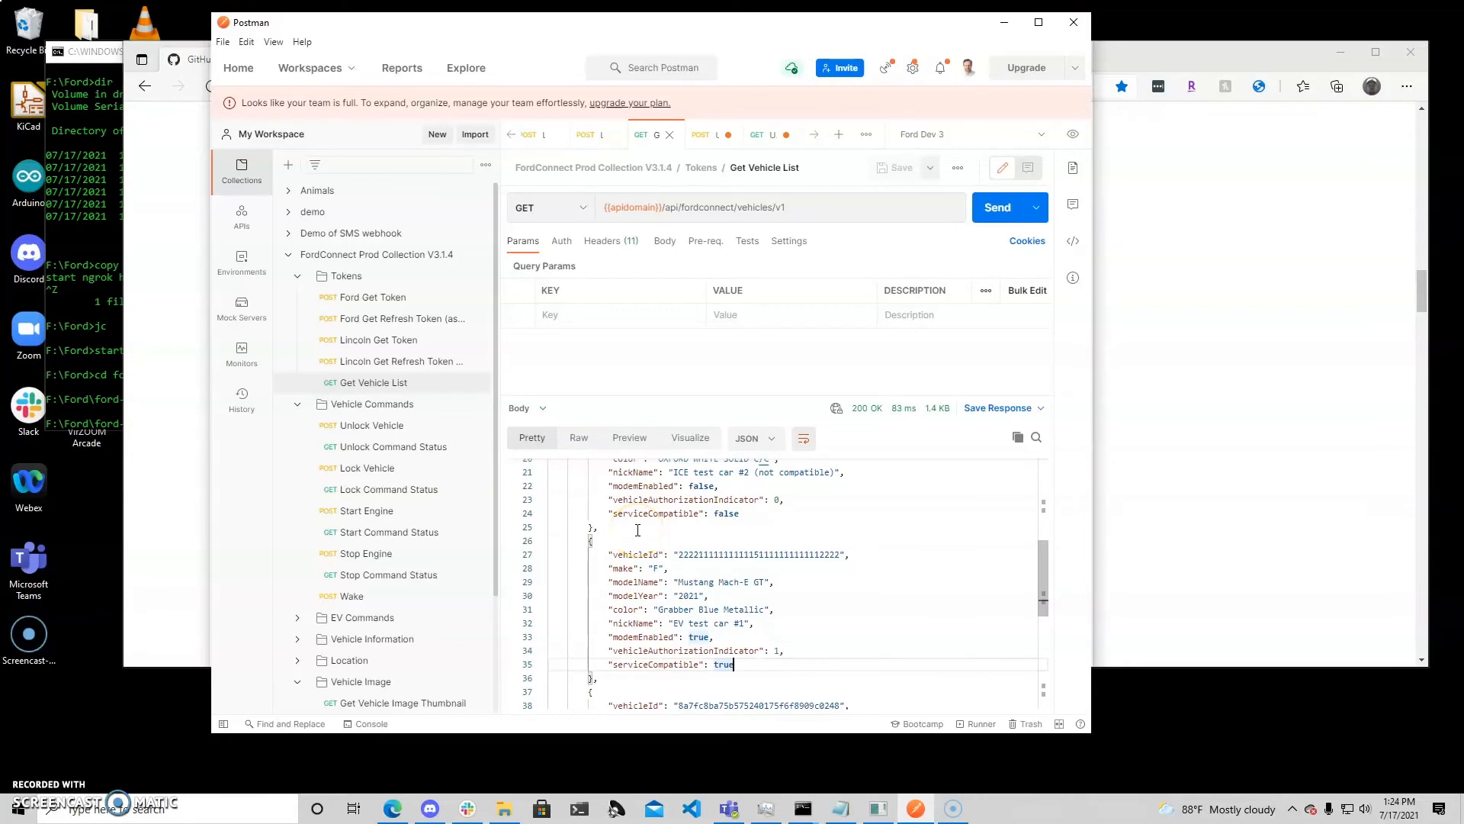
- Send the Unlock Vehicle request to the simulator and check it with the Unlock Command Status request
left_click(389, 425)
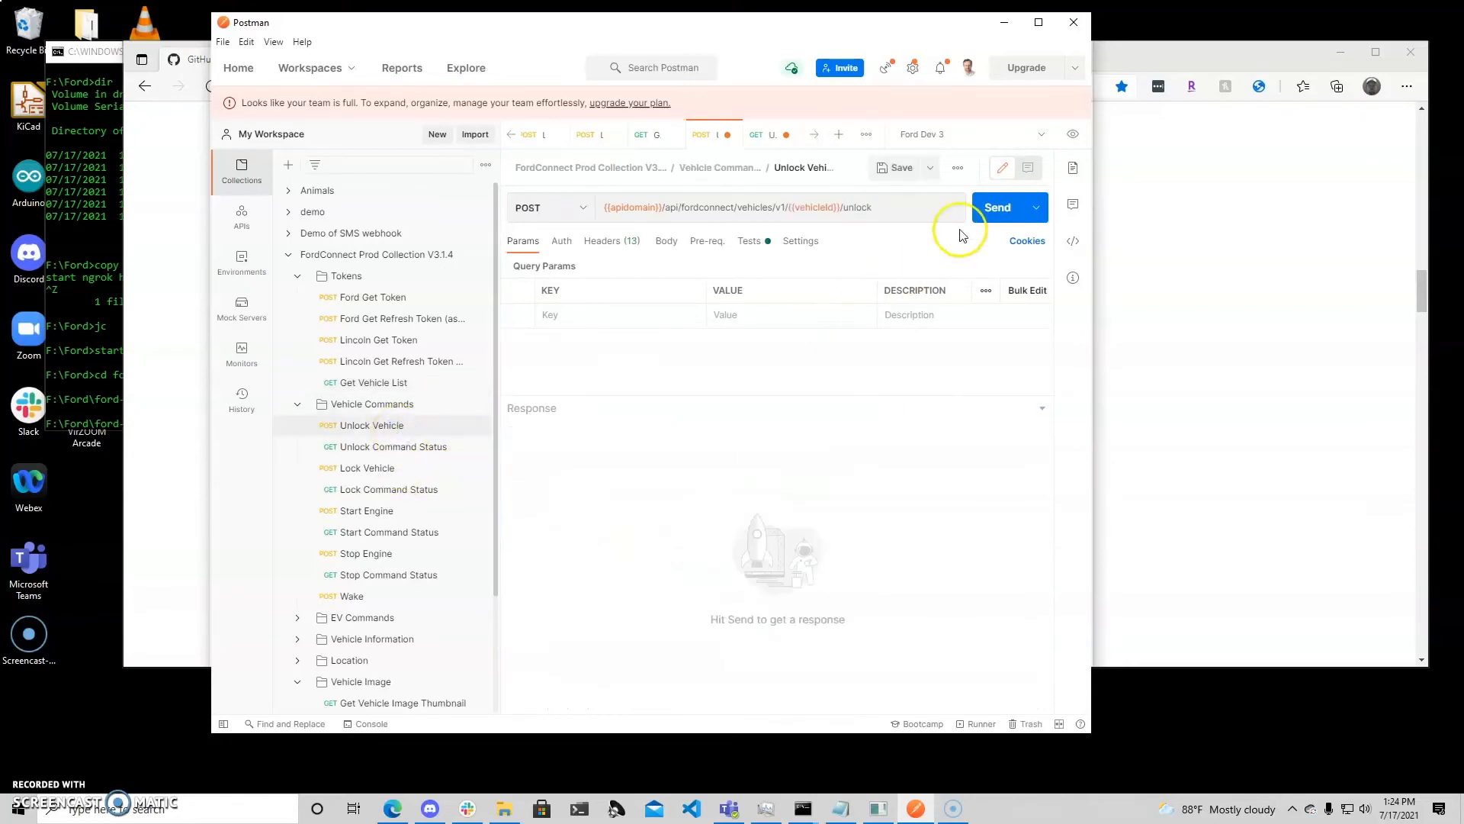
mouse_move(643, 210)
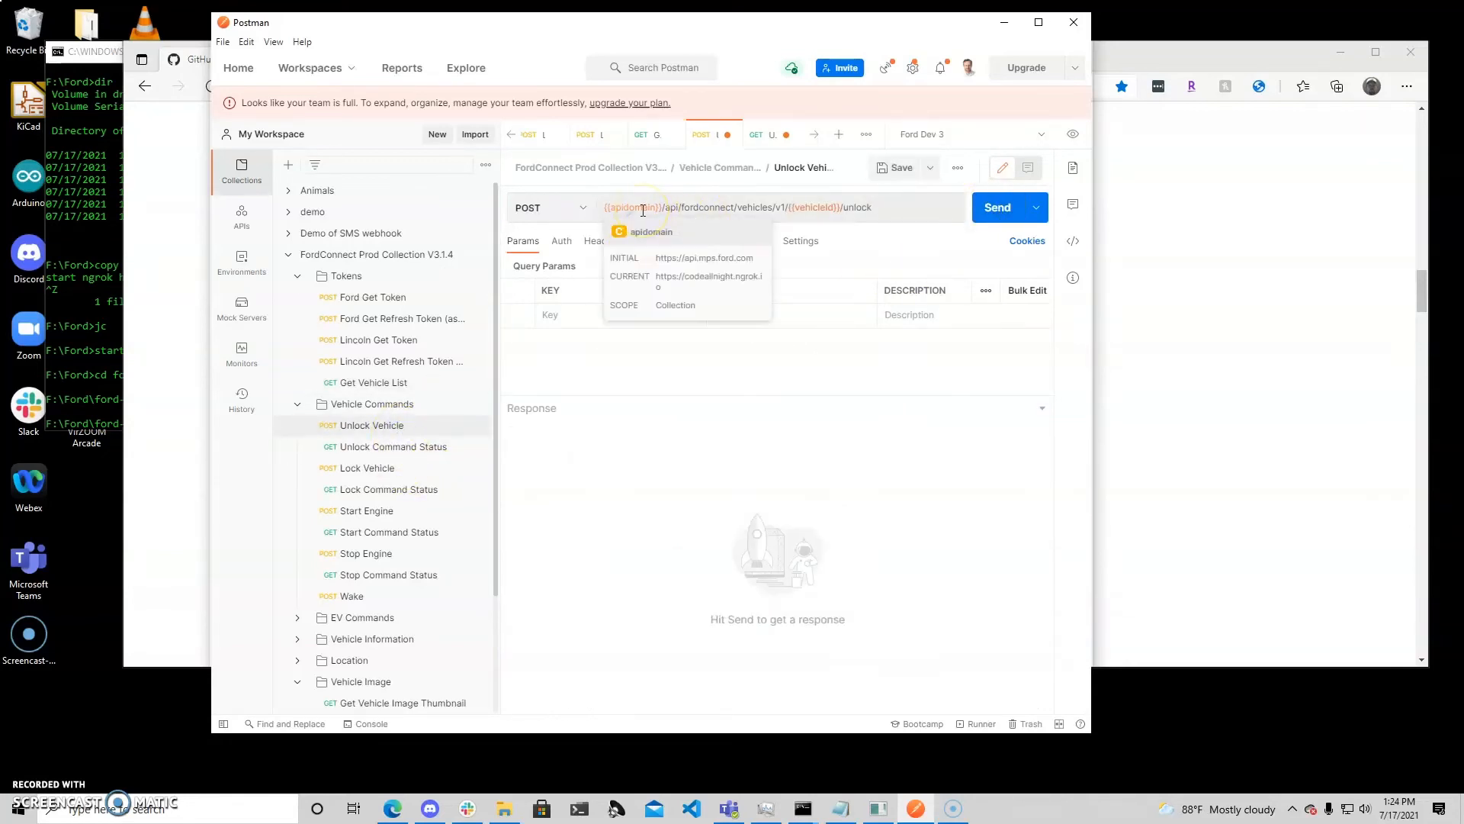
left_click(992, 209)
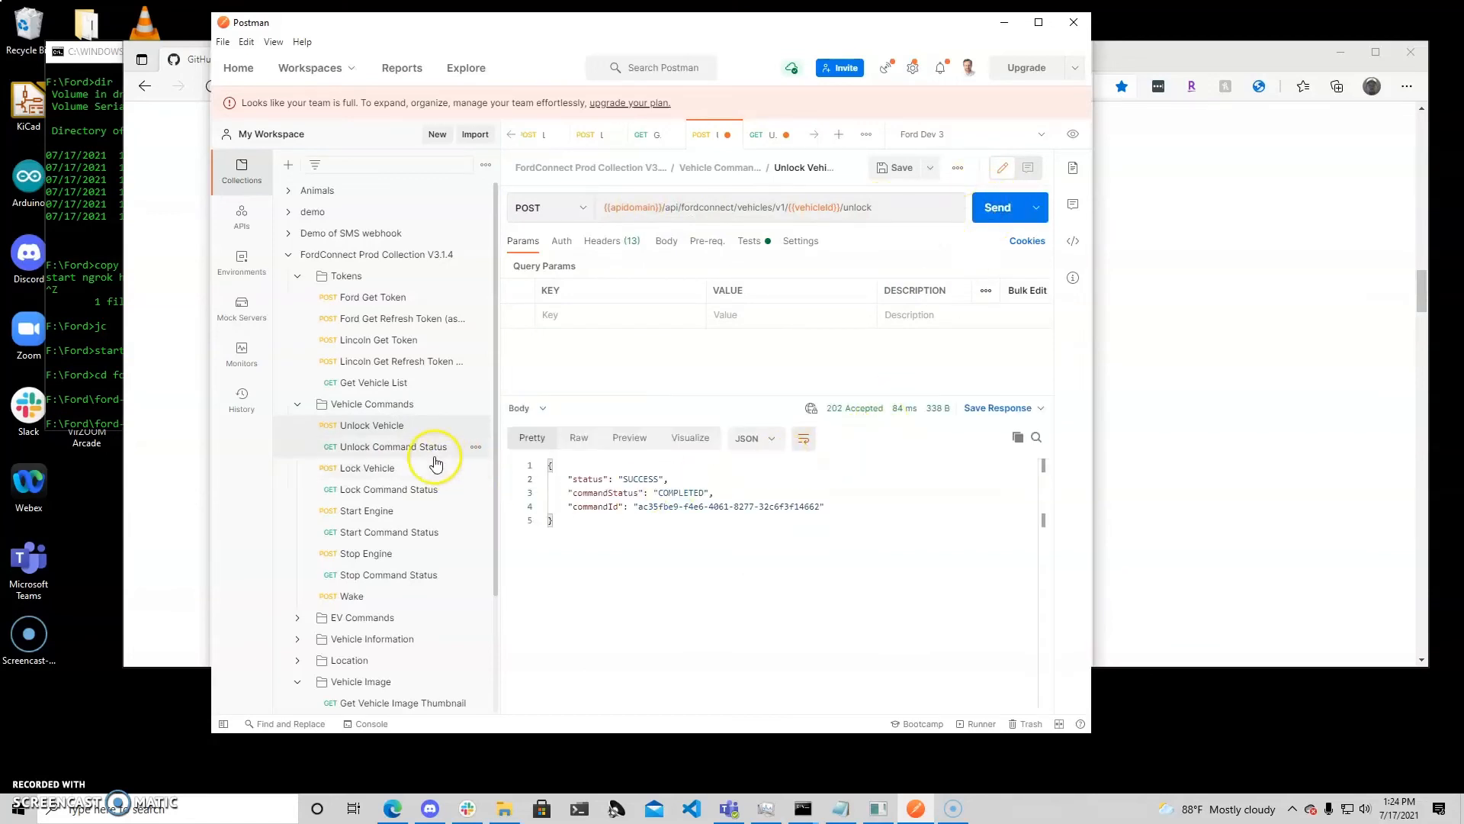
left_click(421, 448)
left_click(999, 209)
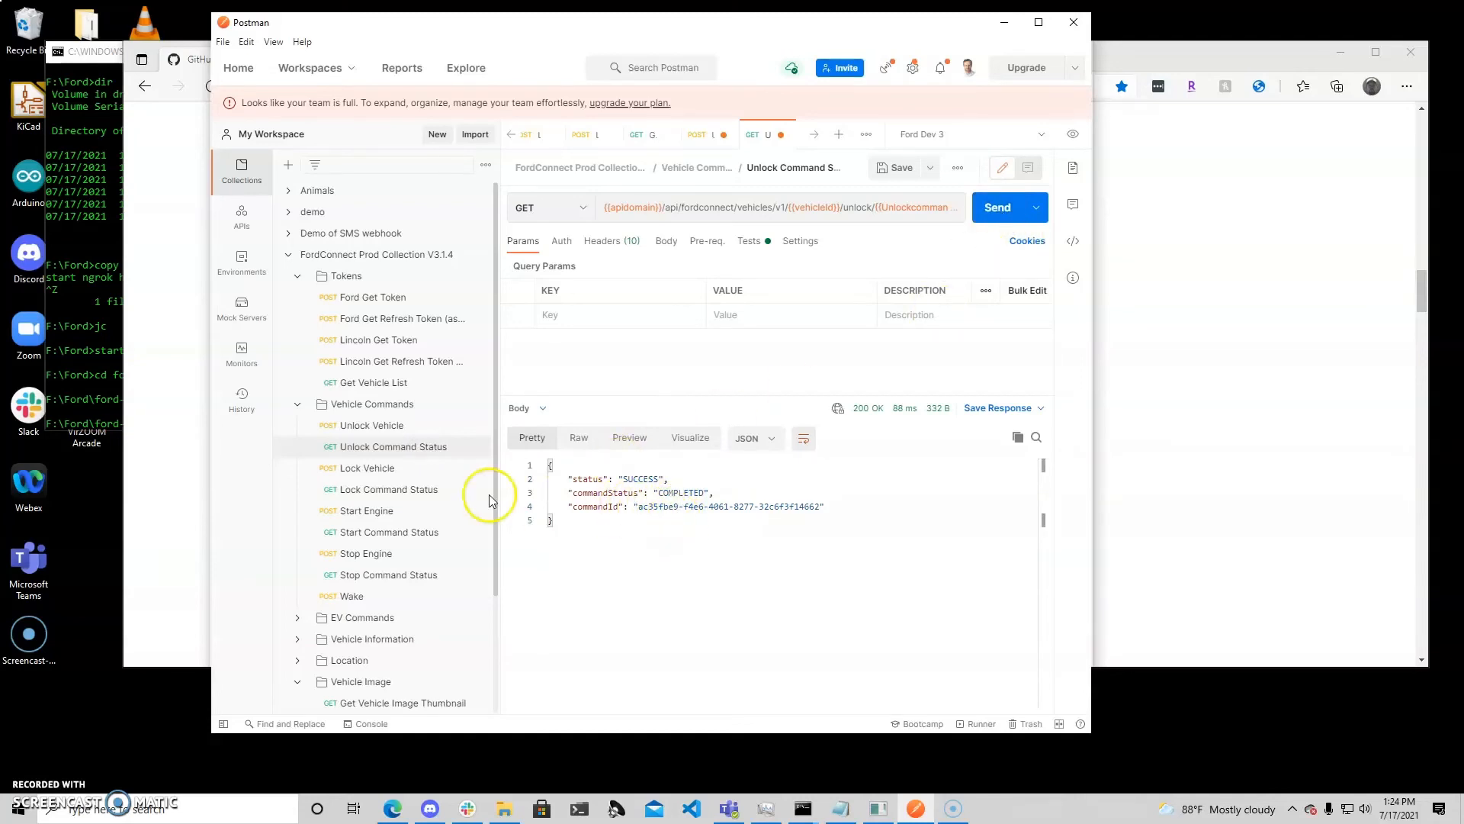
- Send Unlock Vehicle again and immediately poll Unlock Command Status twice to follow the new command's progress
left_click(380, 425)
left_click(994, 207)
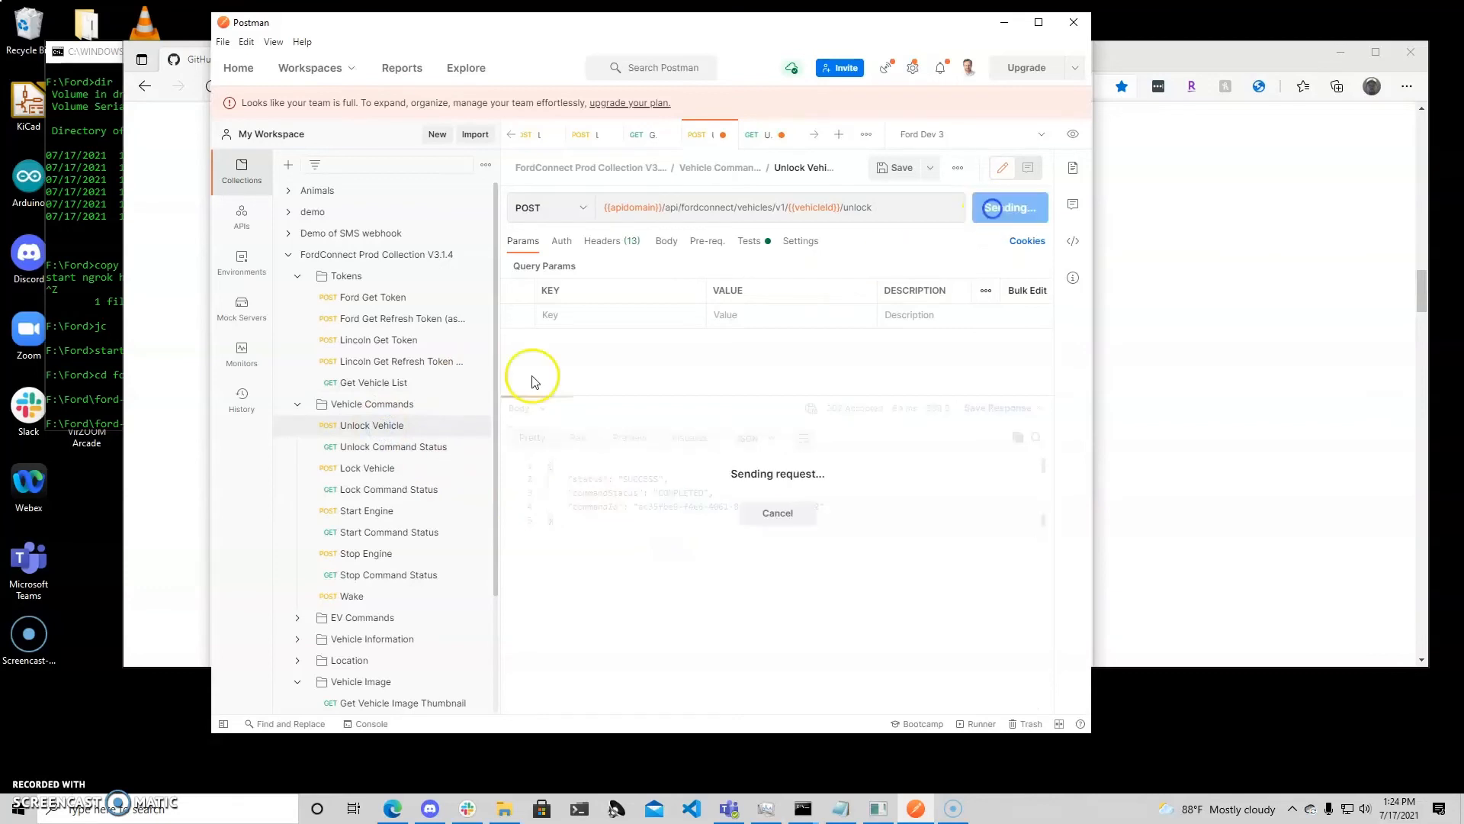
left_click(363, 449)
left_click(992, 209)
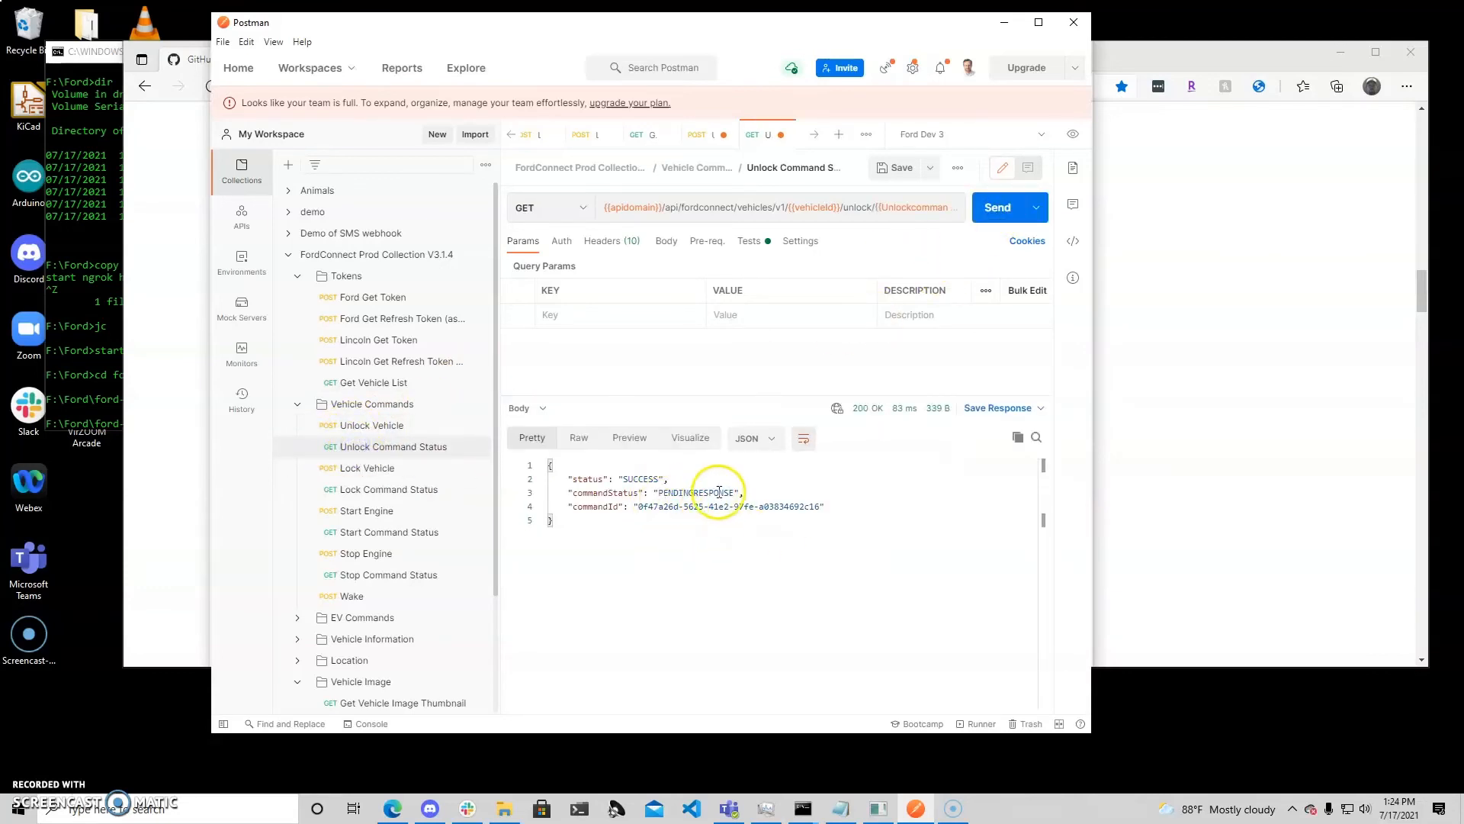
left_click(1018, 219)
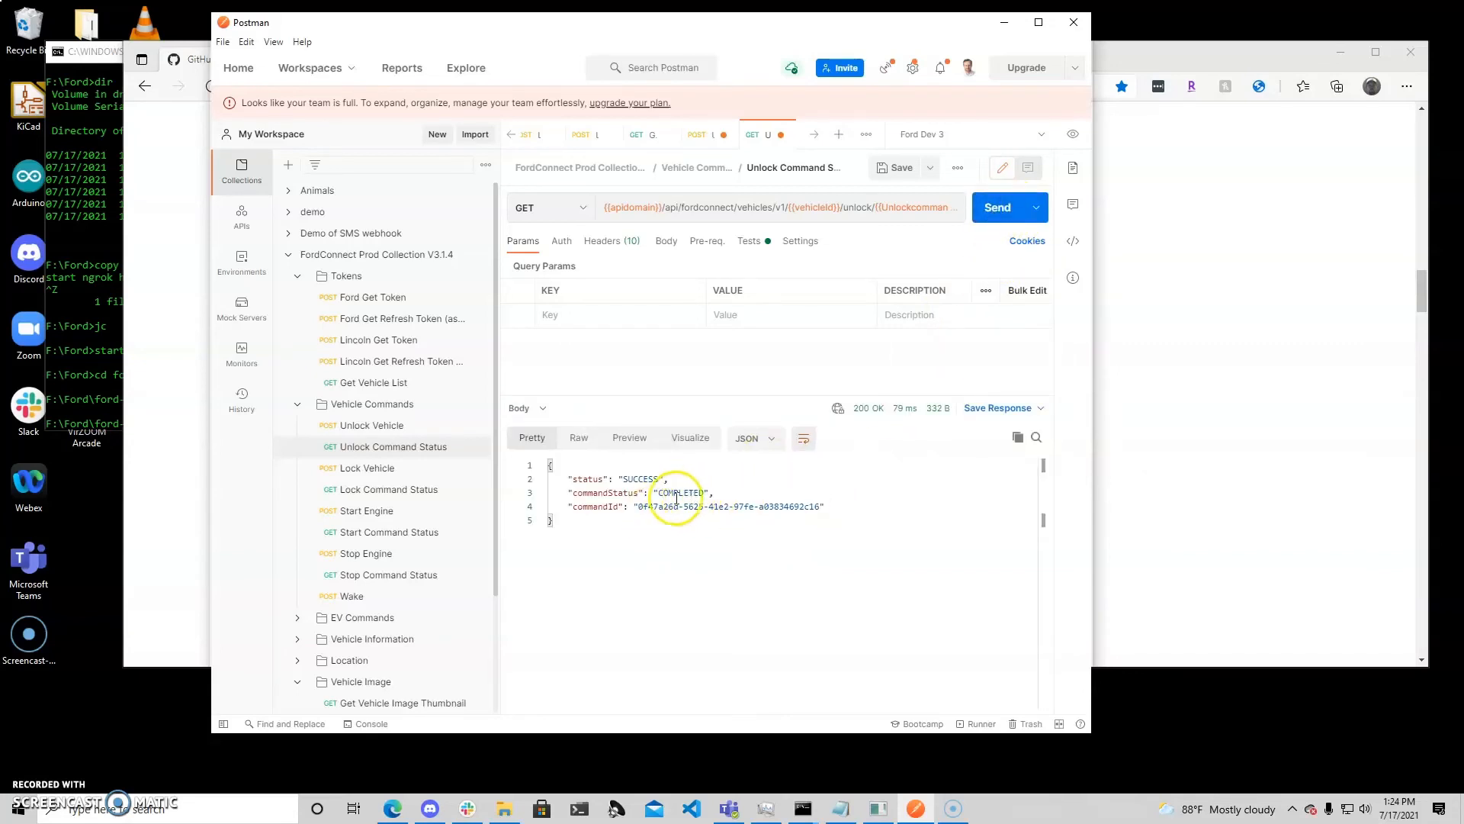
- Send the Get Vehicle Image Thumbnail request for the Mustang Mach-E GT
scroll(456, 584, "down", 3)
left_click(424, 555)
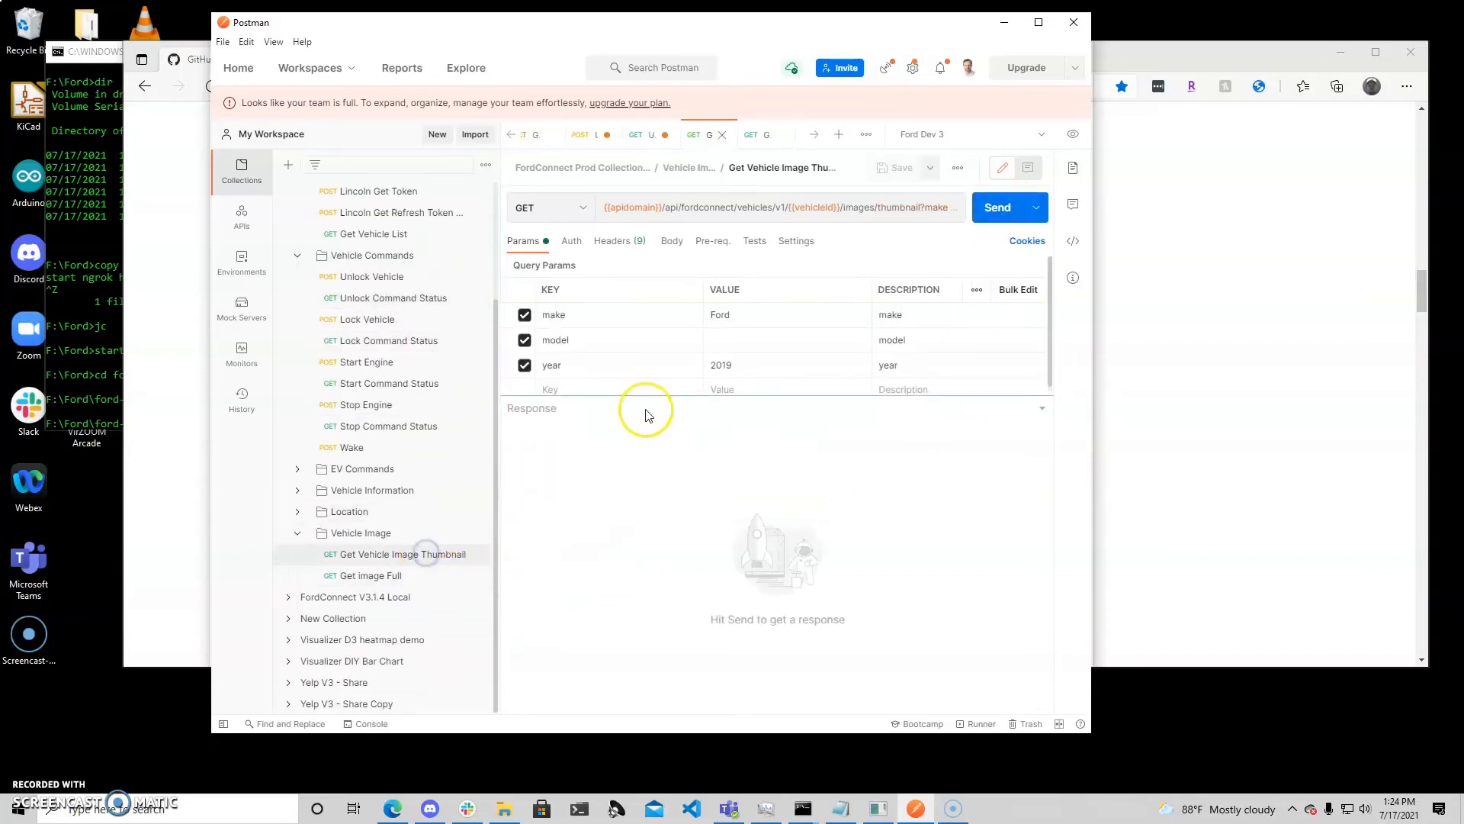
left_click(992, 209)
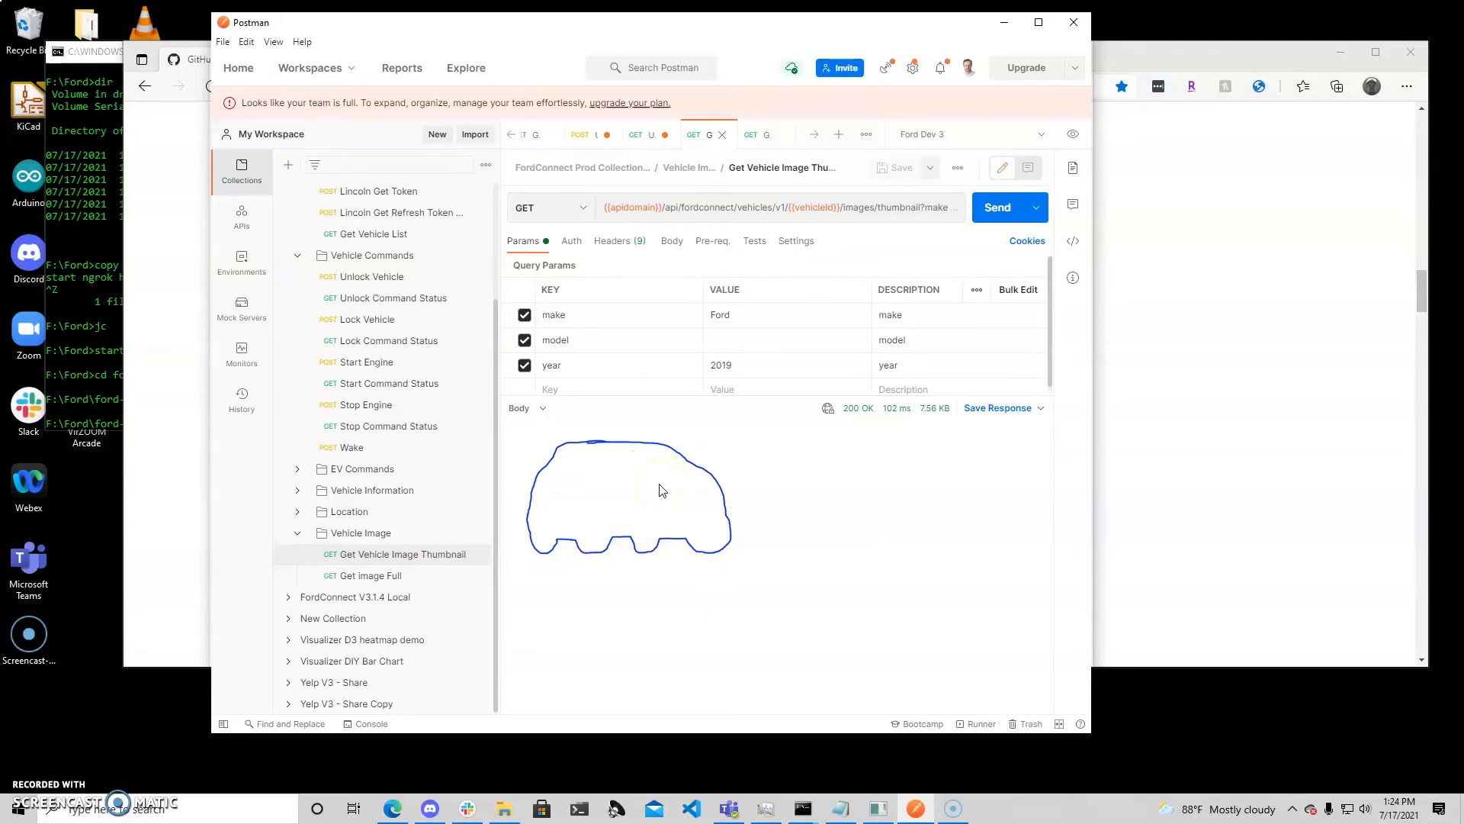
- Replace the Ford Dev 3 vehicleId variable's current value with the 2019 Edge's vehicleId copied from the Get Vehicle List response
left_click(362, 235)
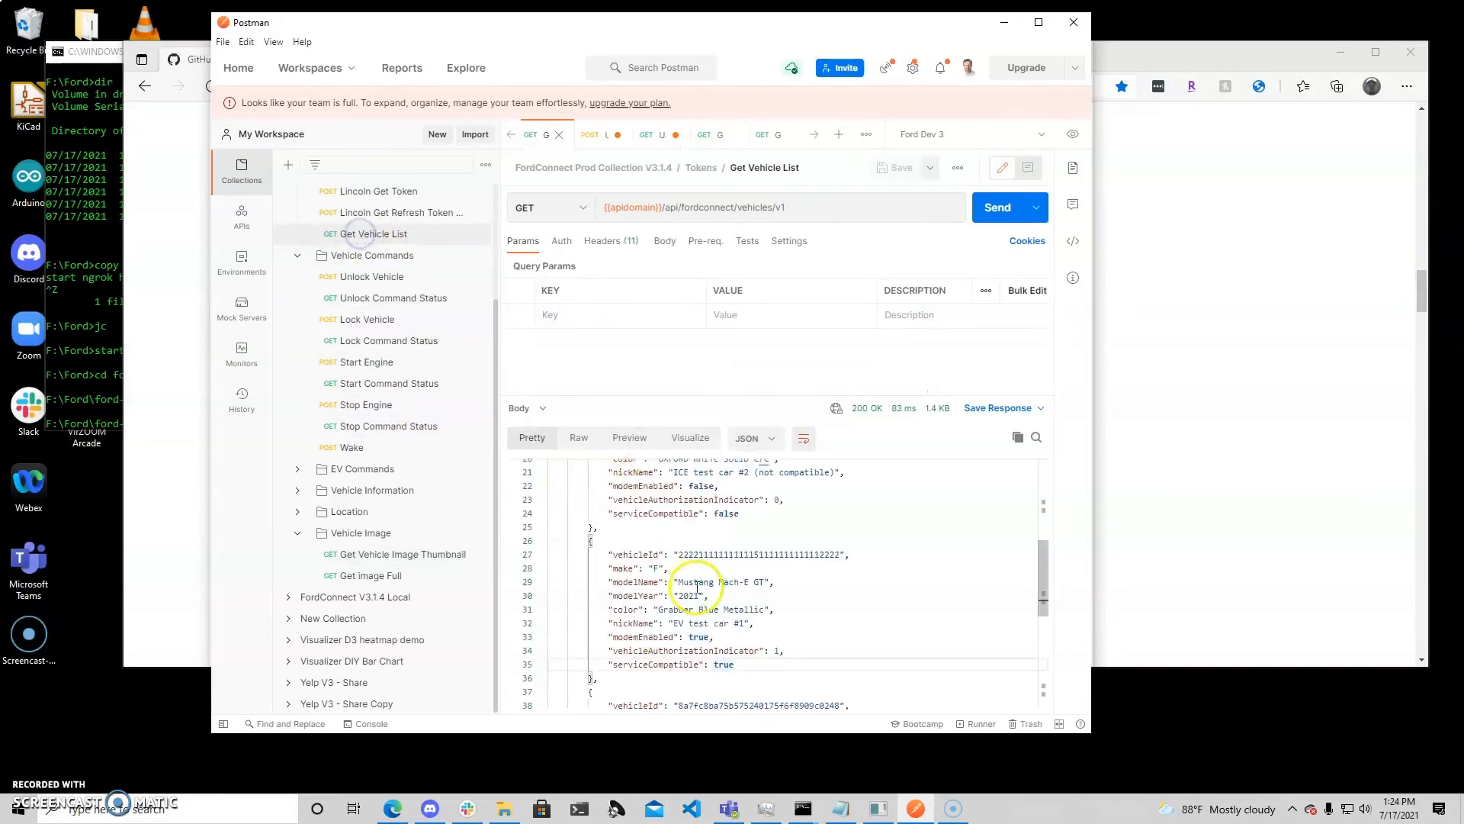
scroll(694, 587, "down", 5)
scroll(708, 585, "down", 3)
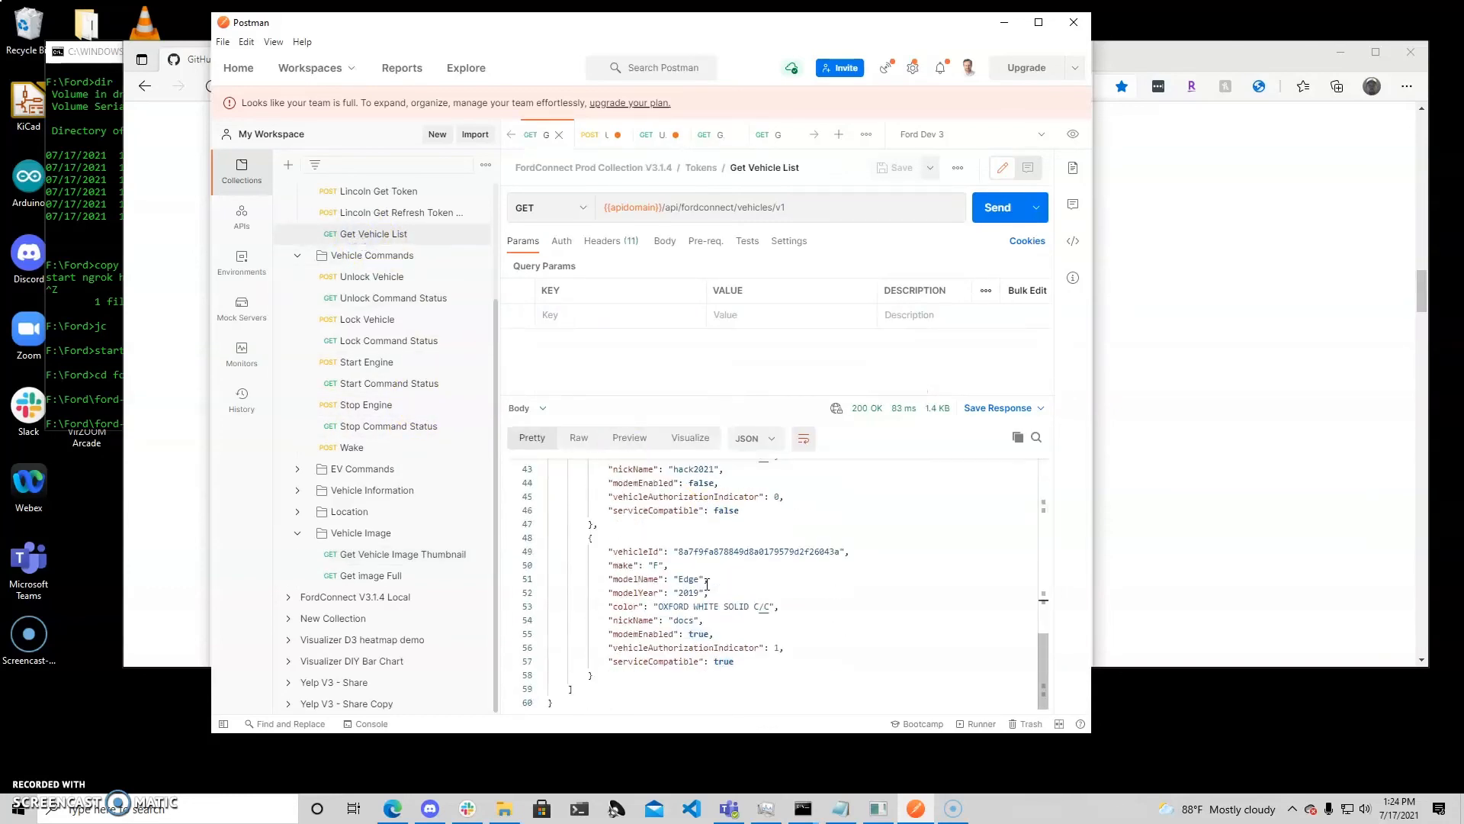
double_click(717, 553)
key("ctrl+c")
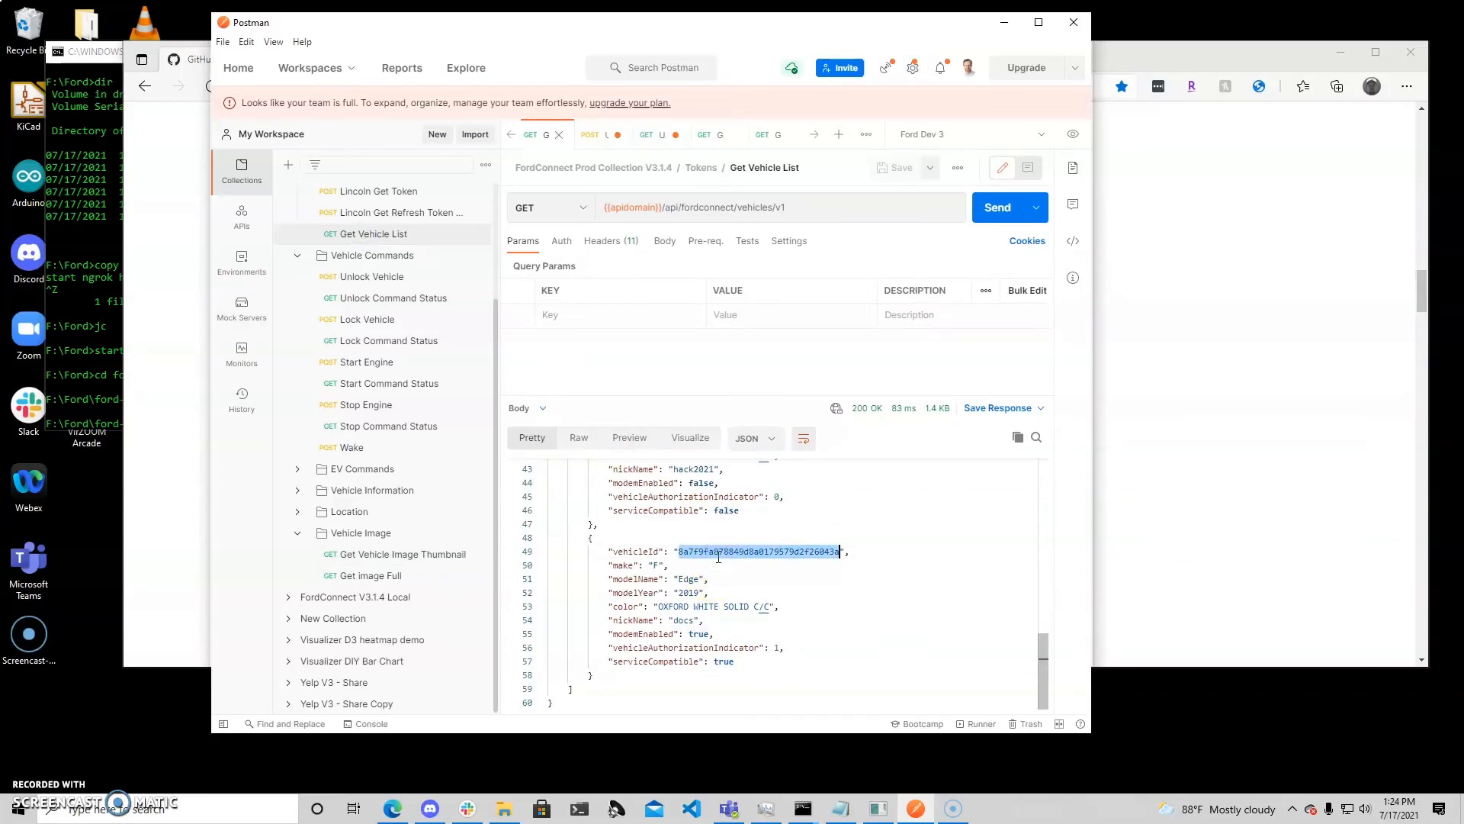
left_click(405, 557)
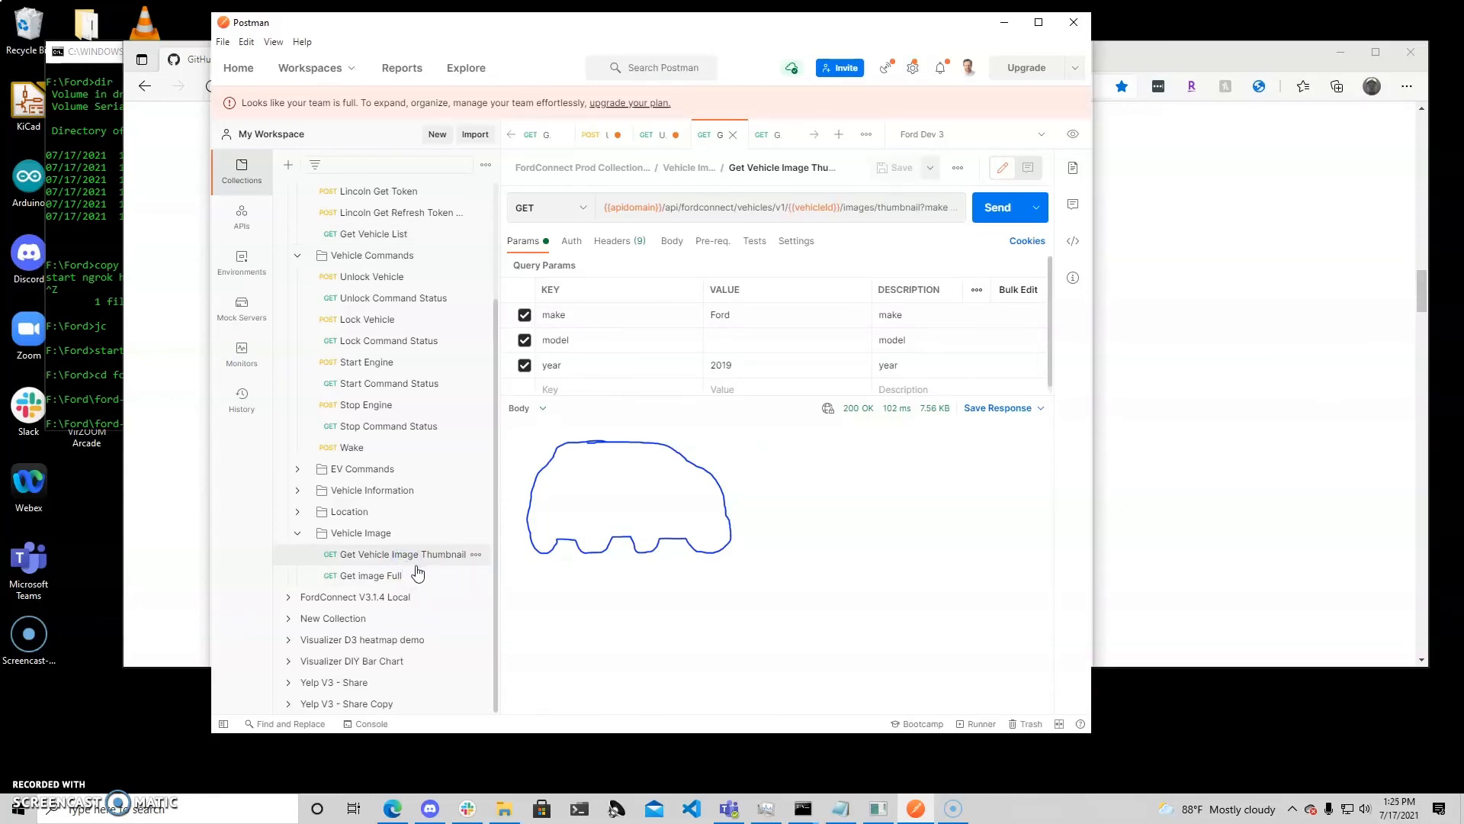
left_click(1067, 137)
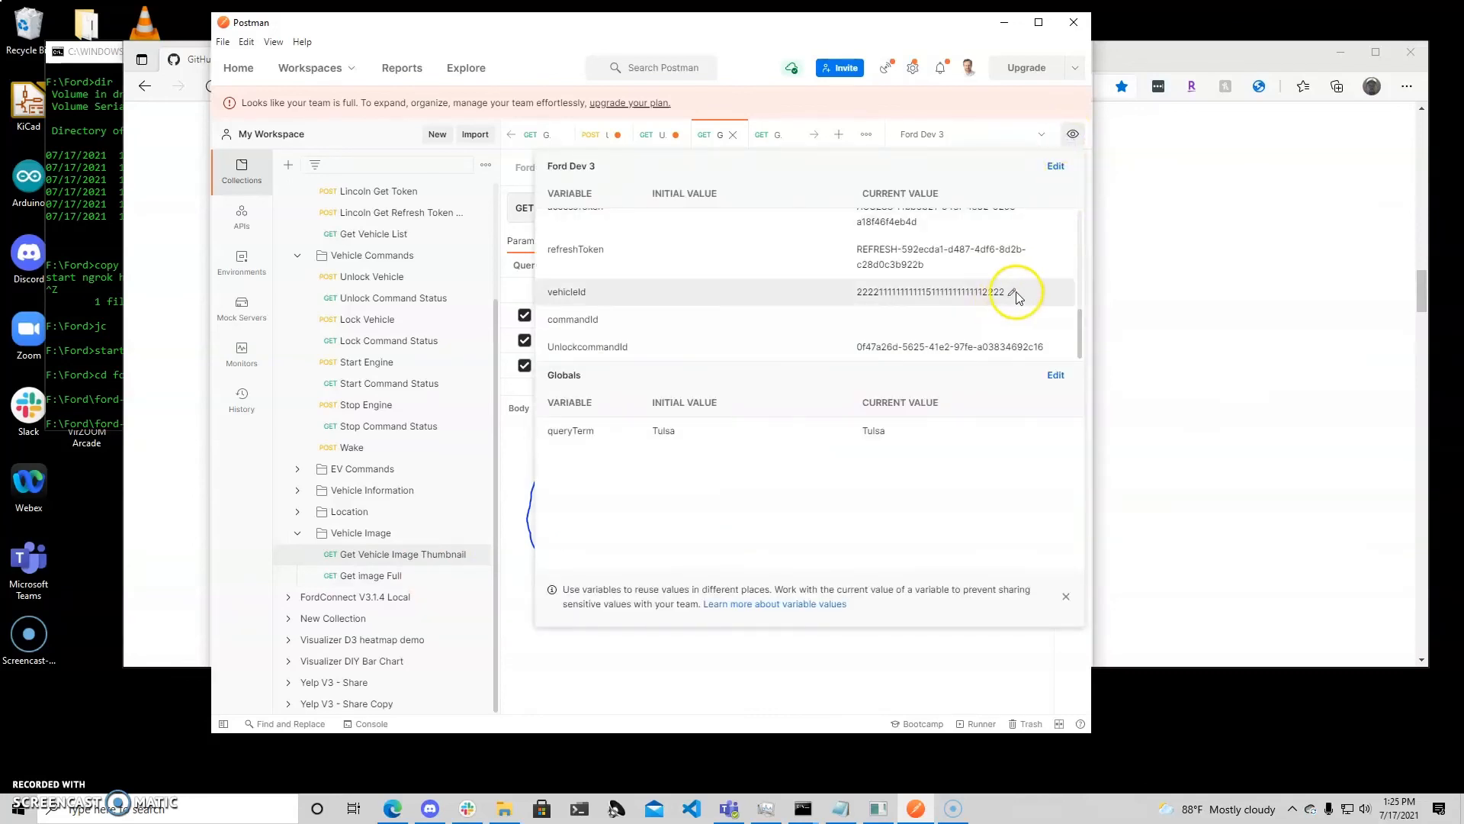
left_click(1012, 294)
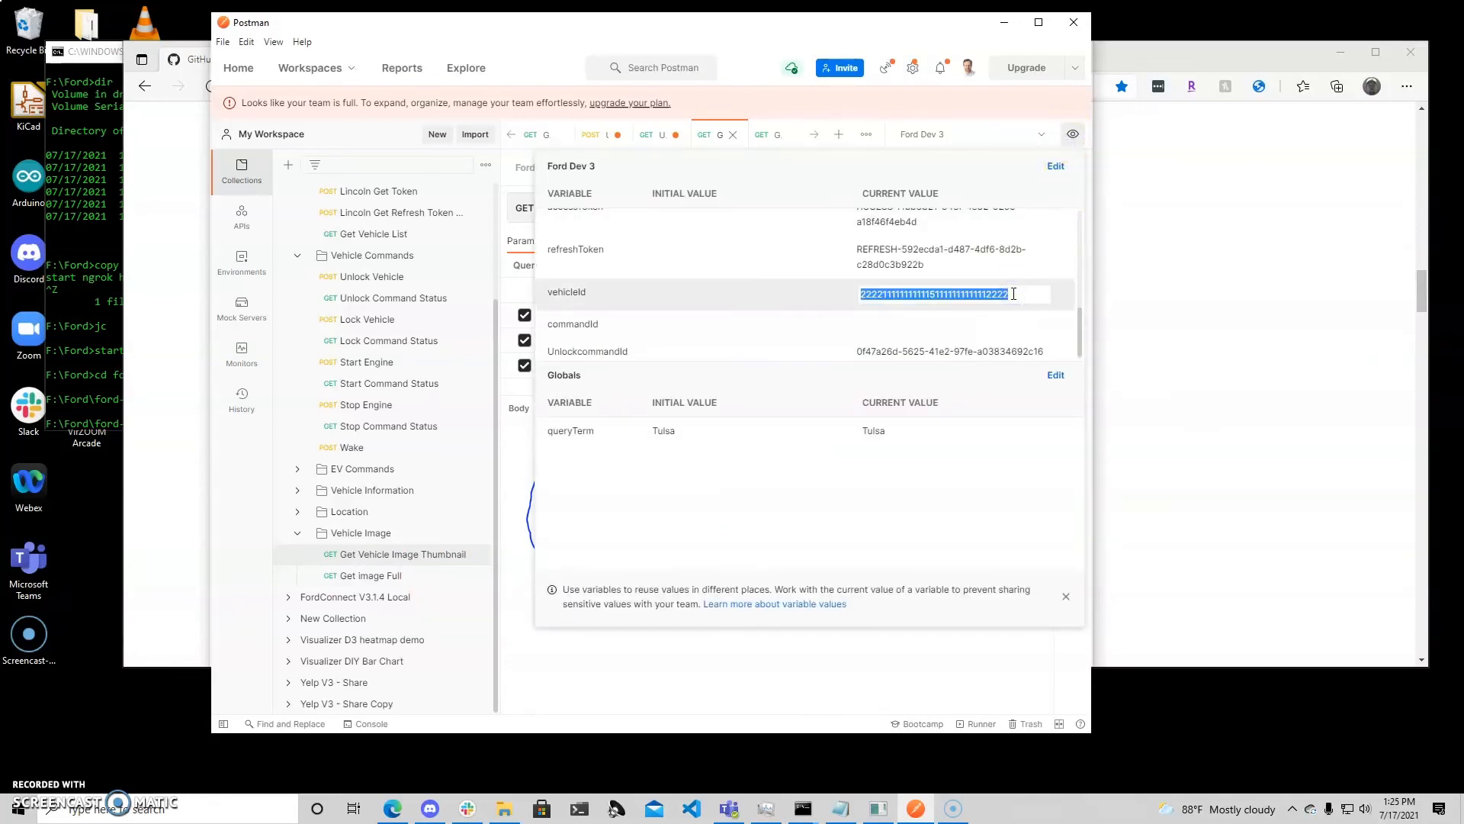
key("ctrl+v")
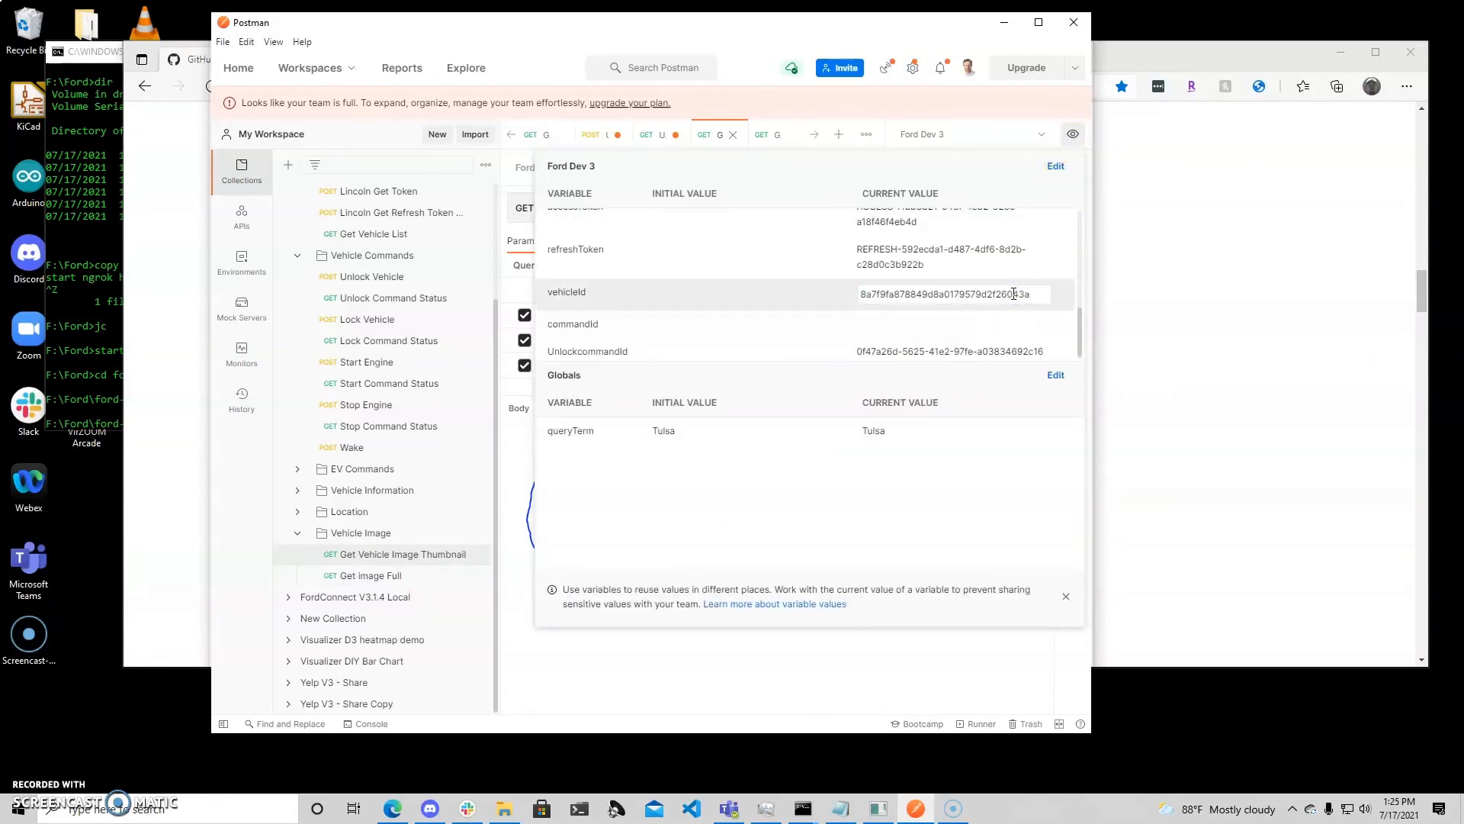
left_click(1010, 296)
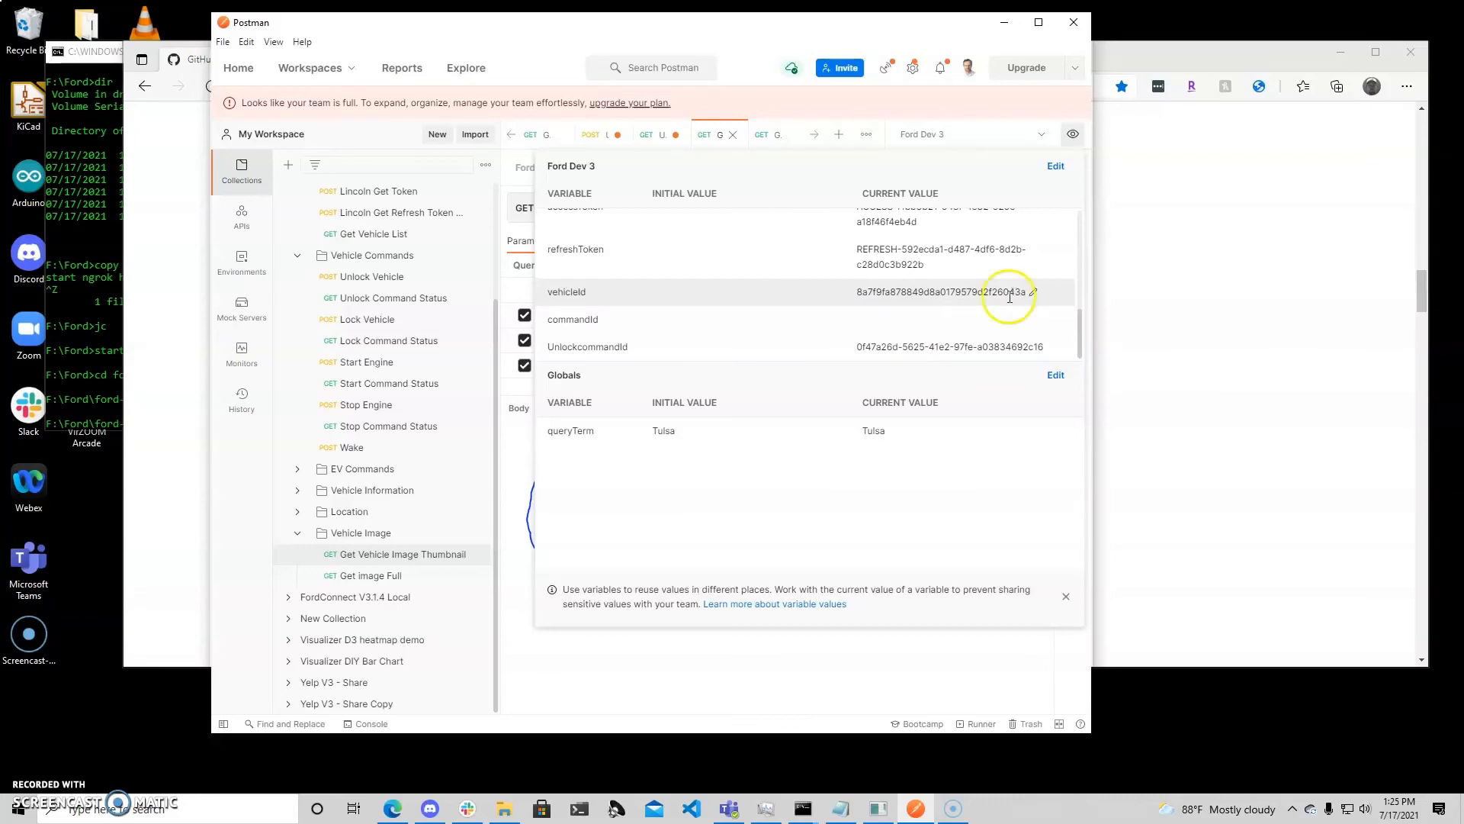
left_click(935, 657)
- Resend Get Vehicle Image Thumbnail for the 2019 Edge and inspect the apidomain variable in its URL
left_click(999, 209)
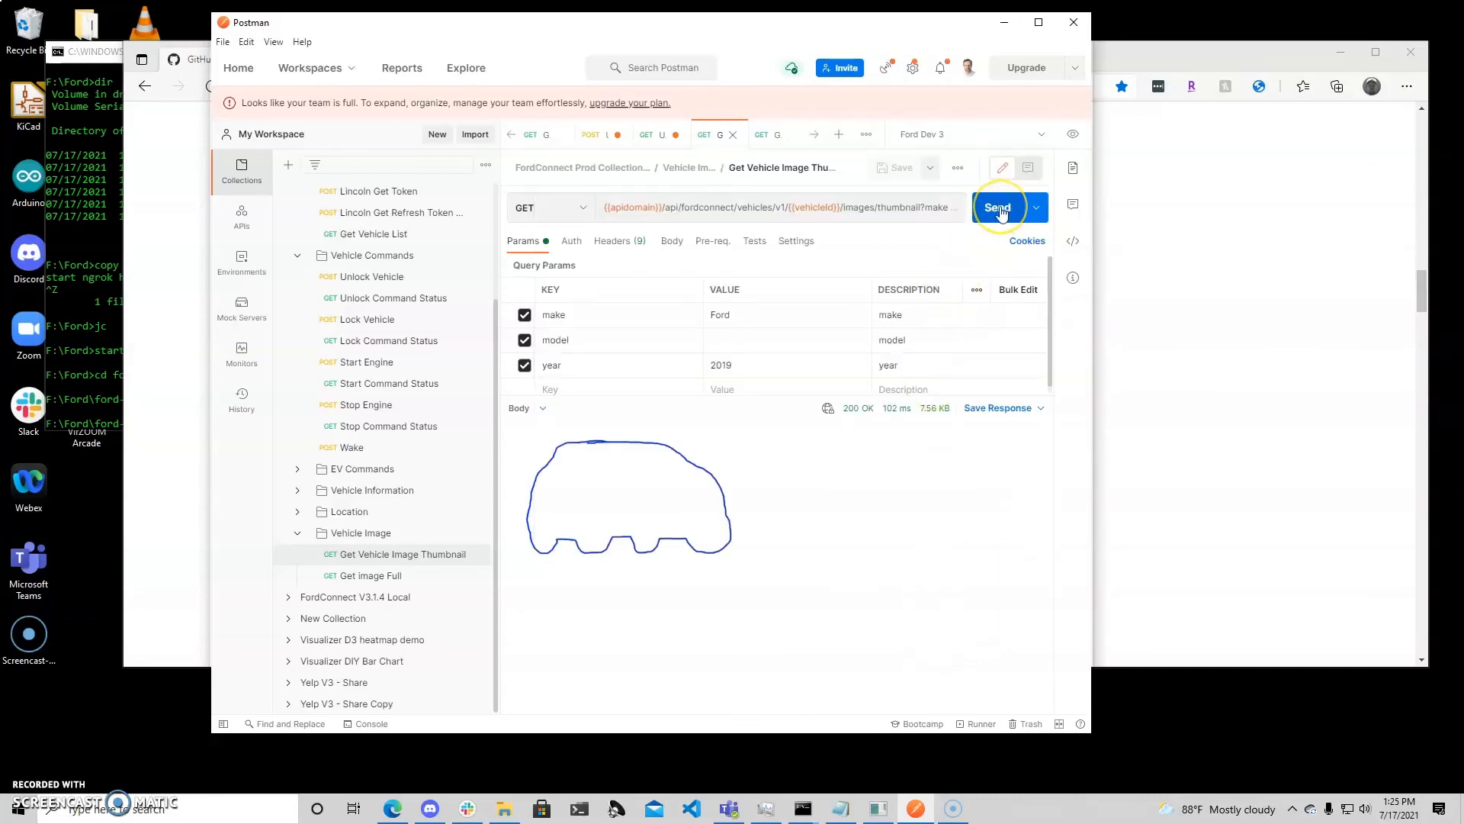
left_click(1000, 210)
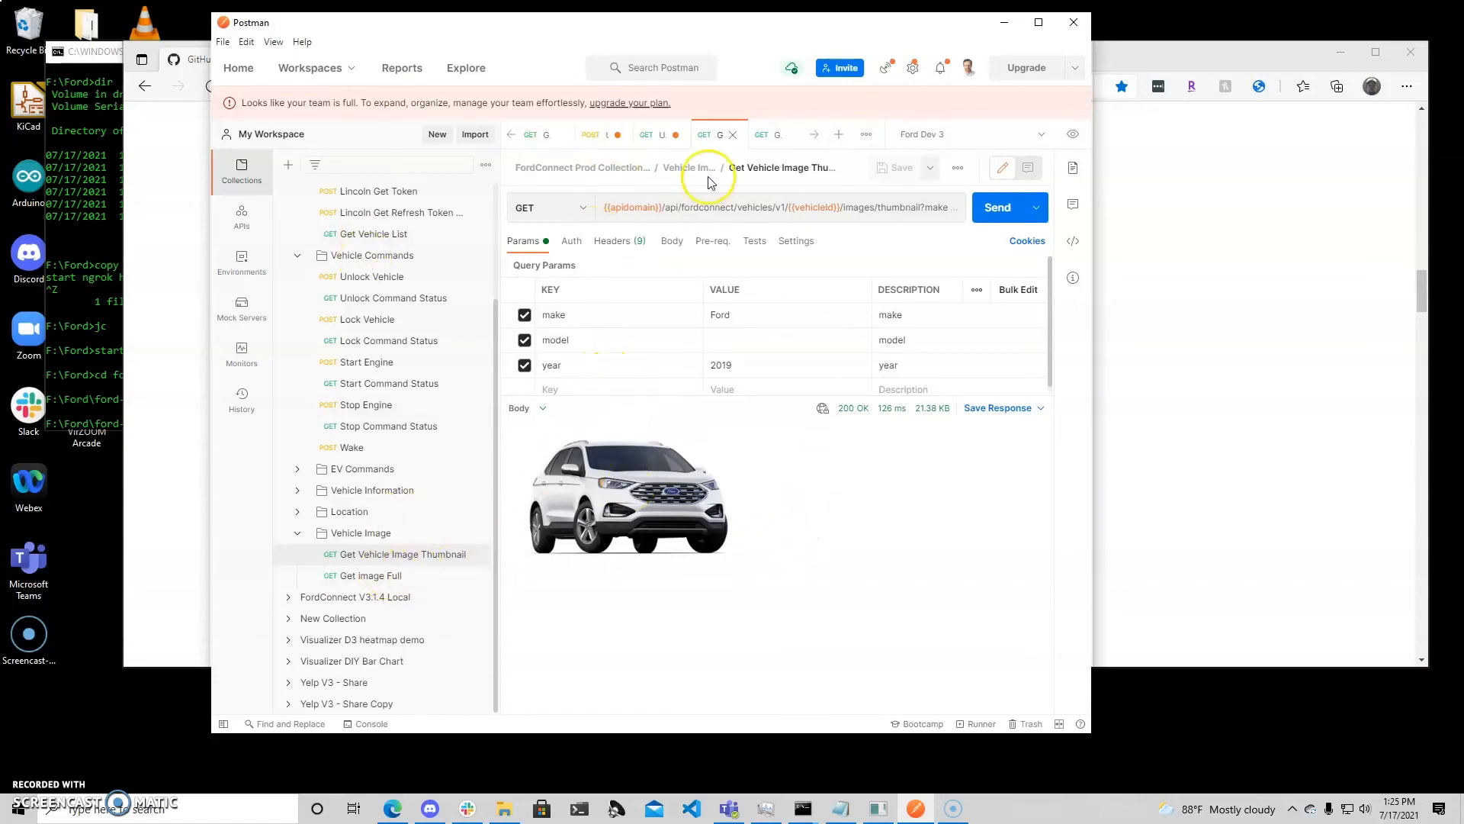
mouse_move(639, 203)
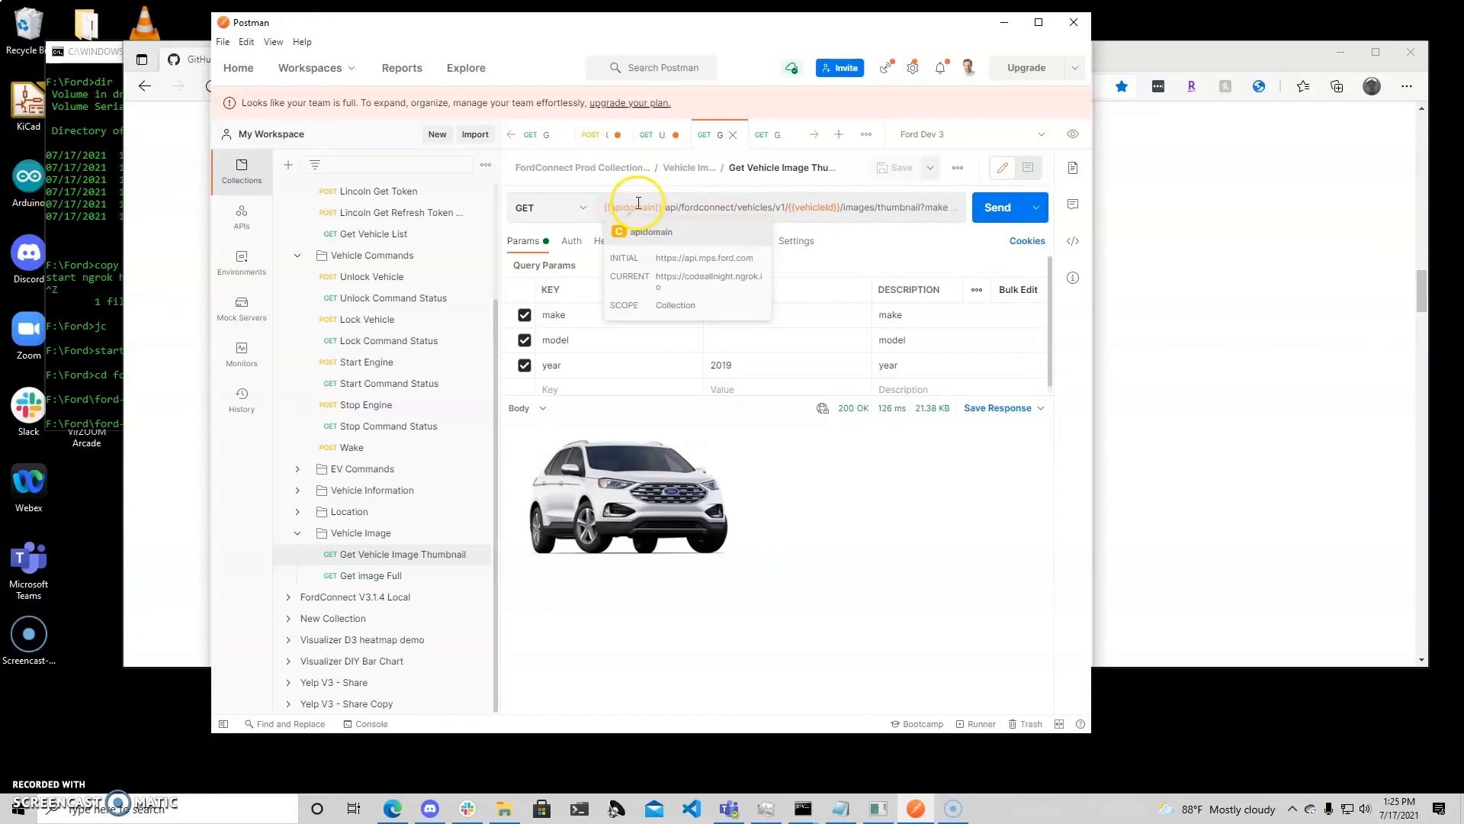